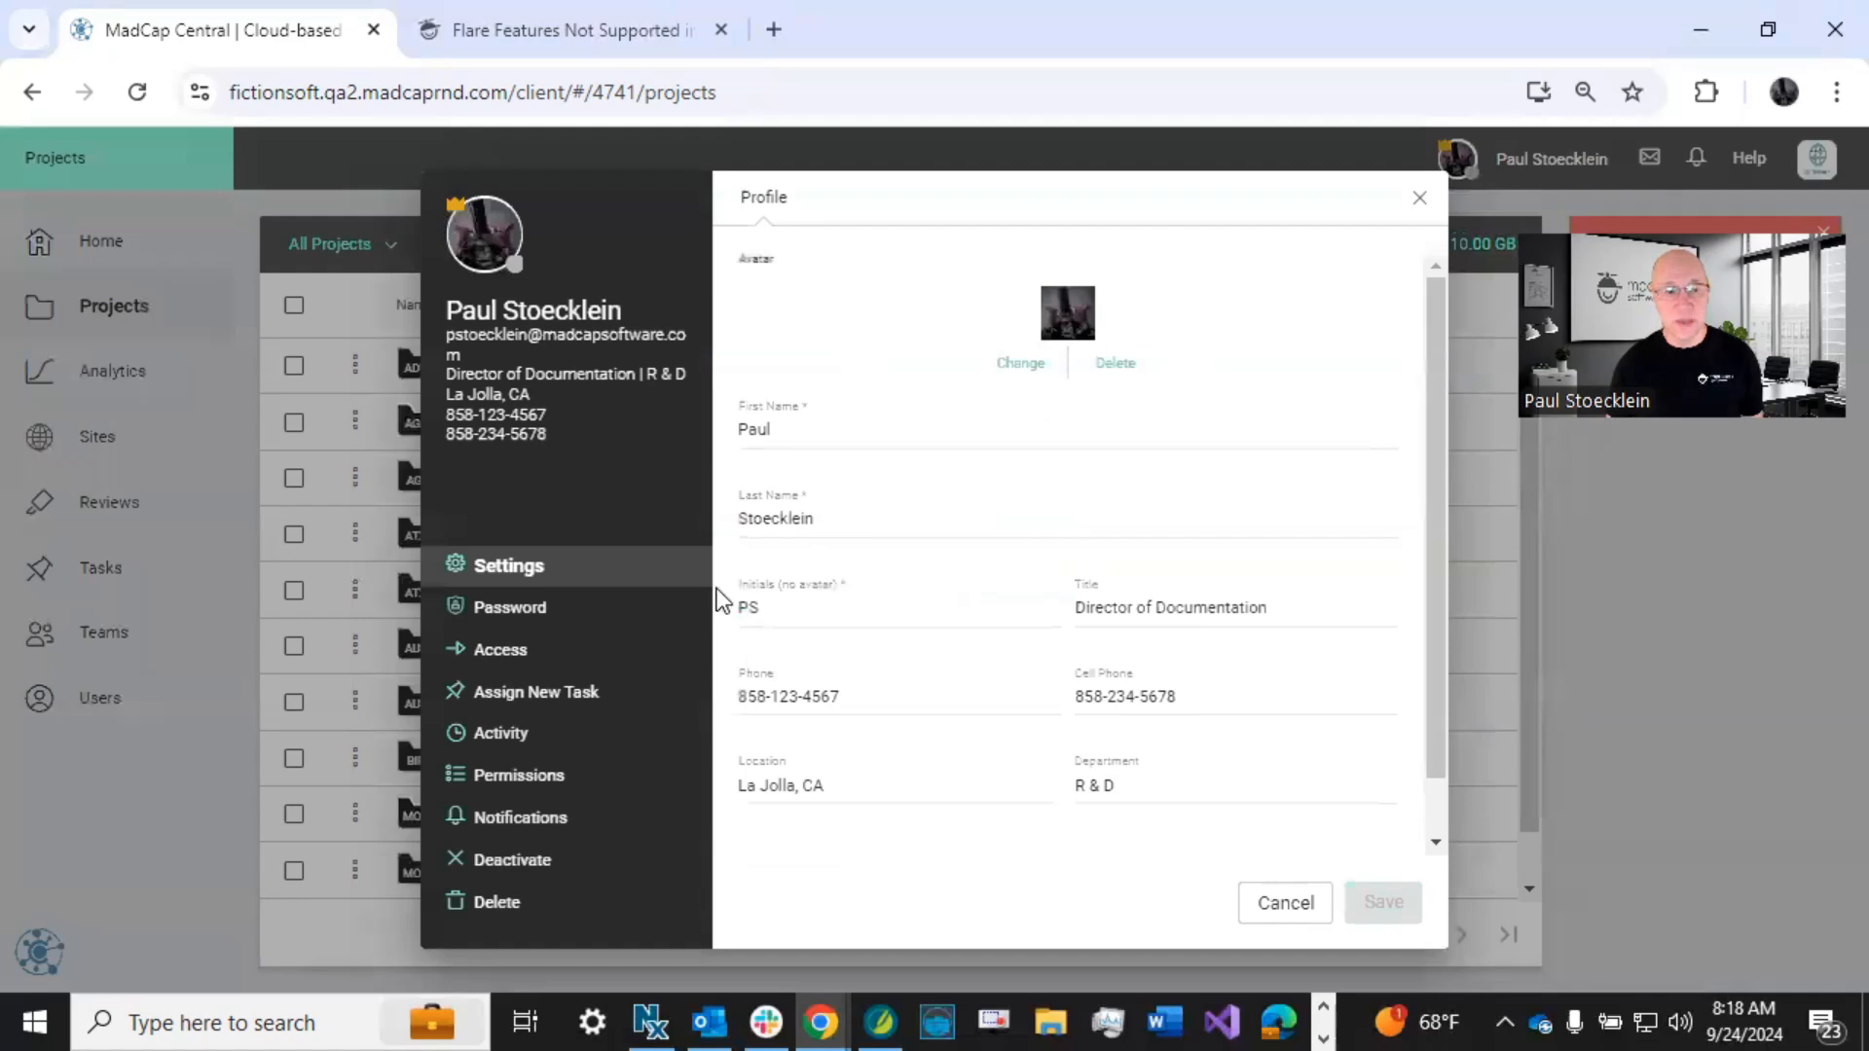
- Review which teams and projects are assigned in the user profile's Access settings, and leave without saving changes
click(531, 660)
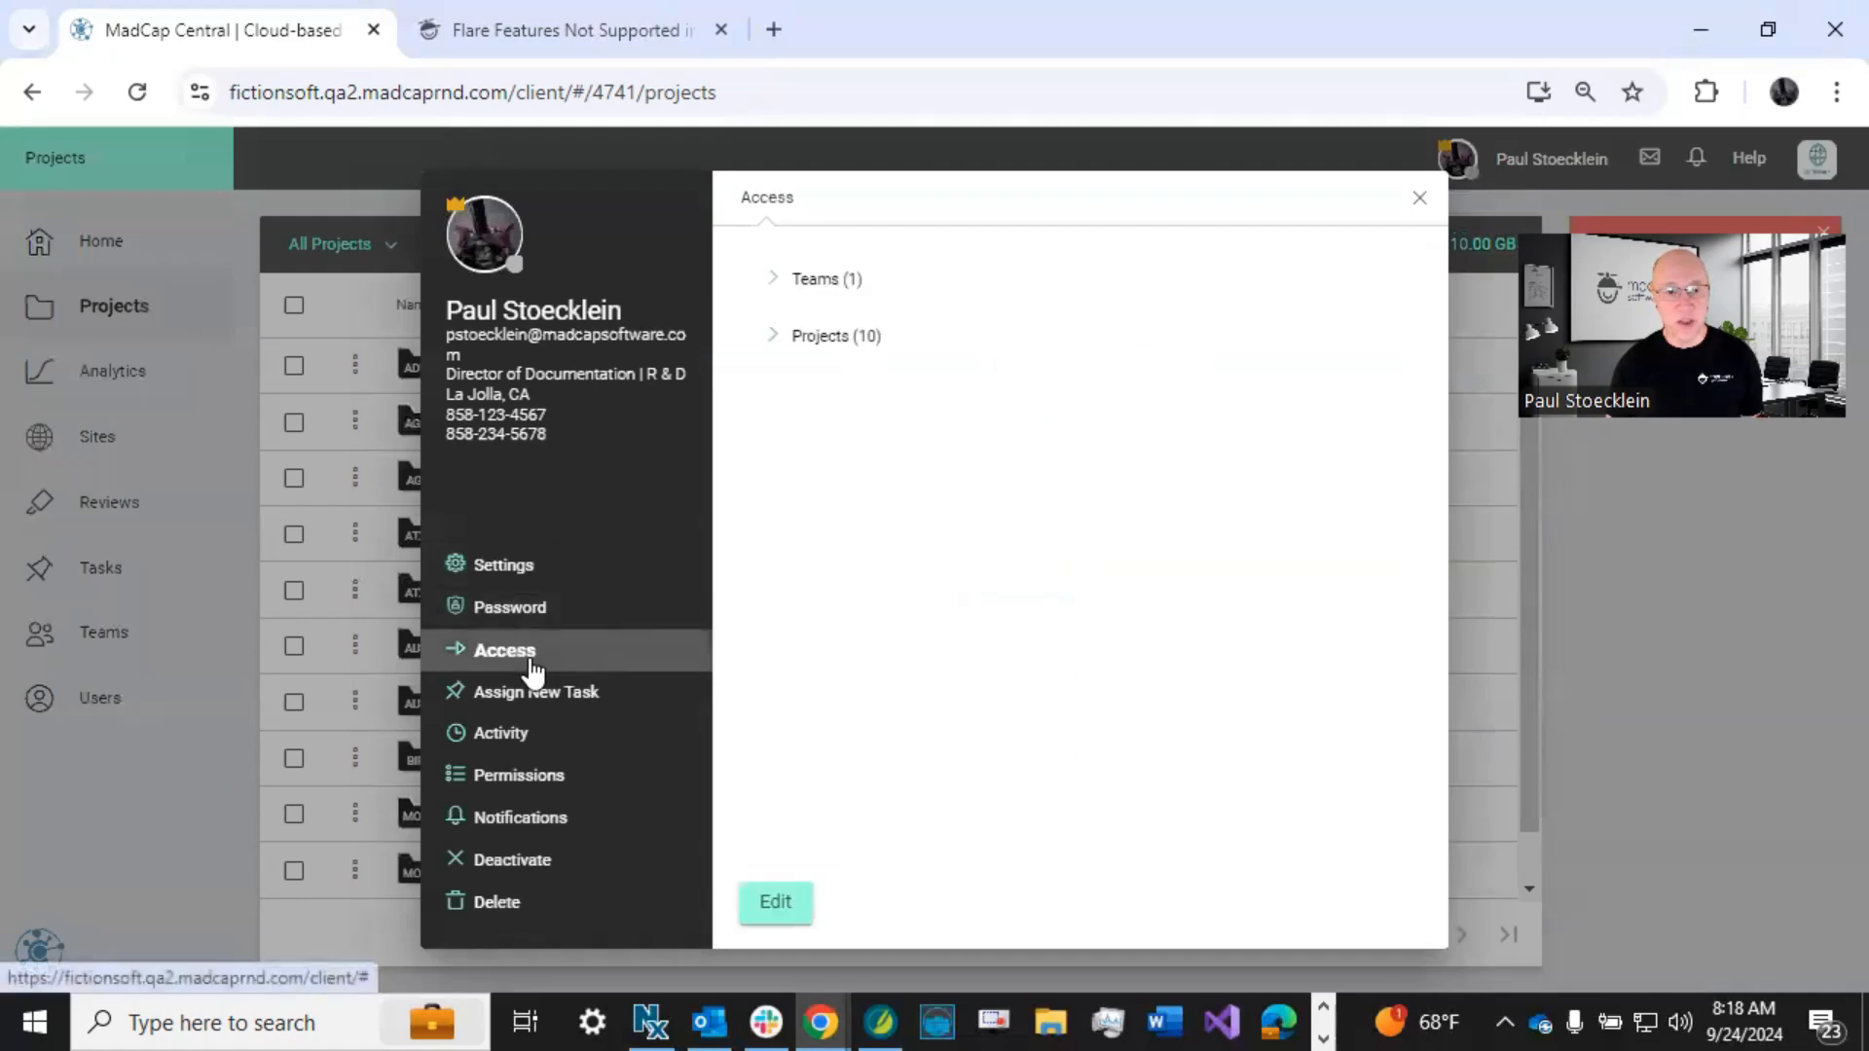
click(784, 903)
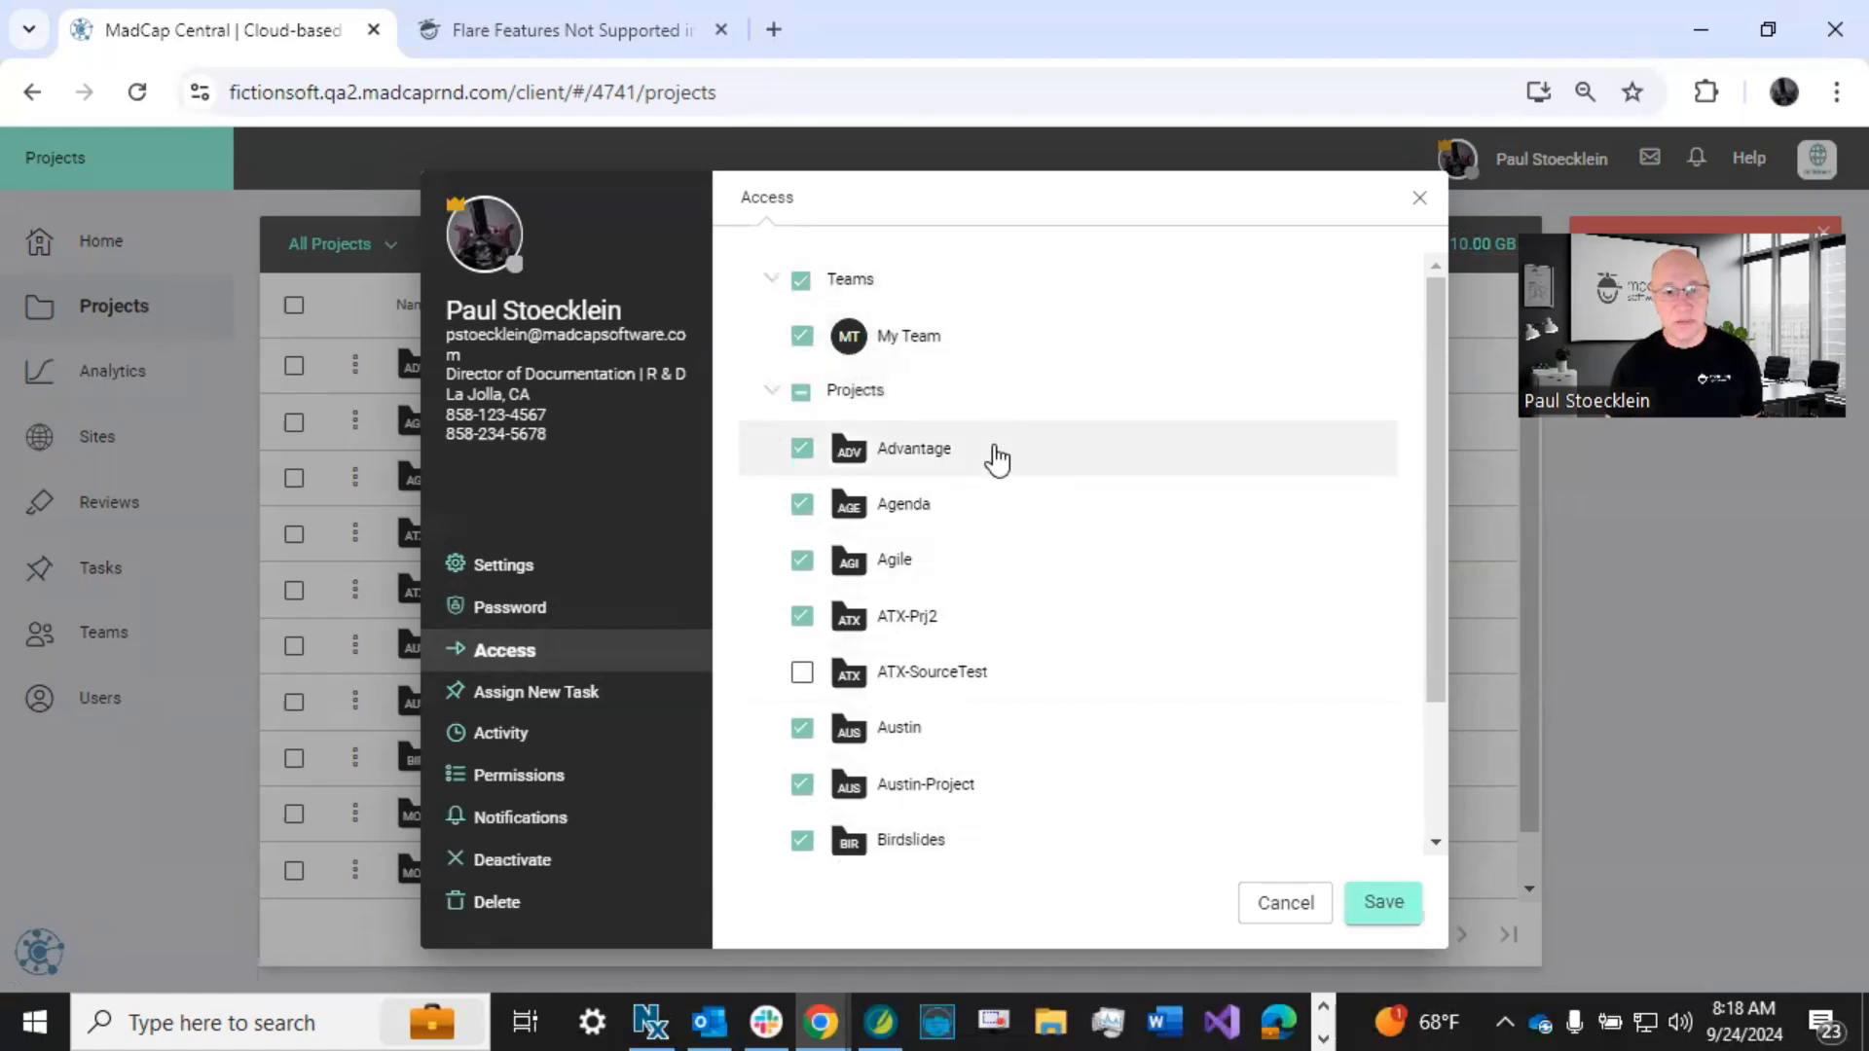
scroll(949, 703, down, 2)
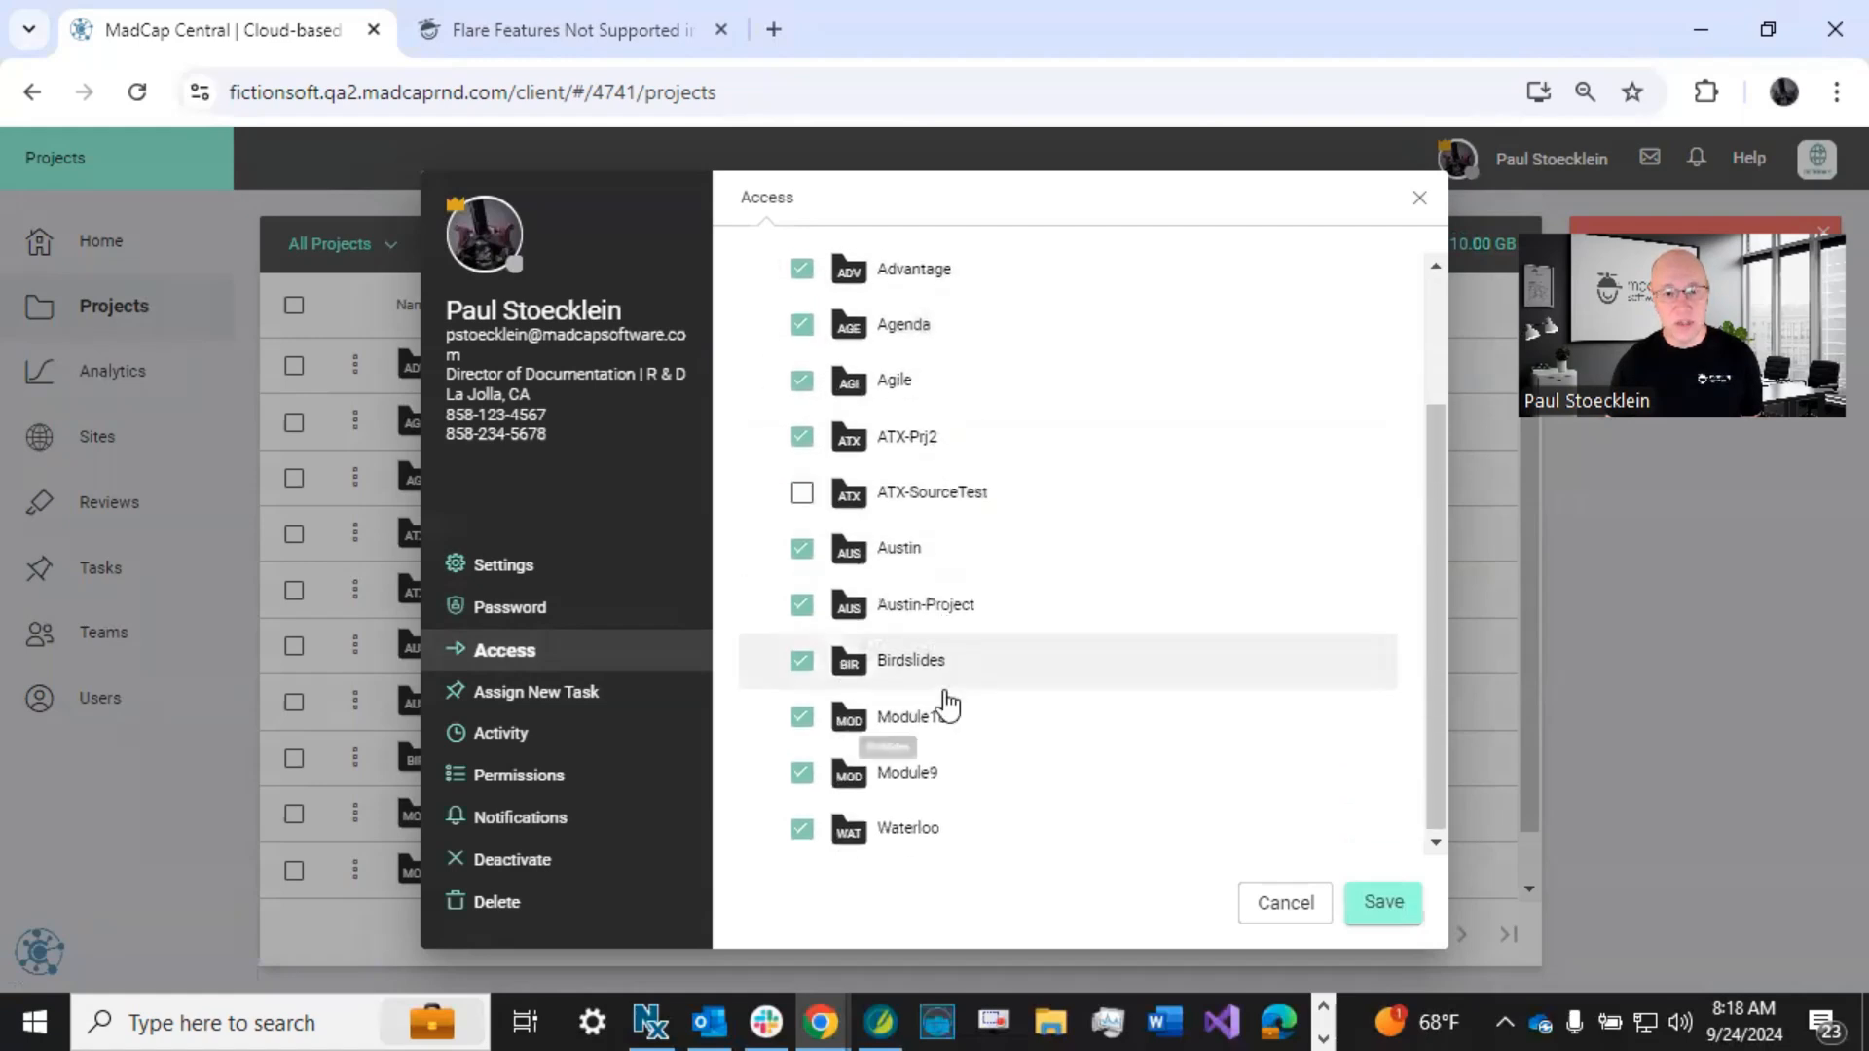
click(1310, 911)
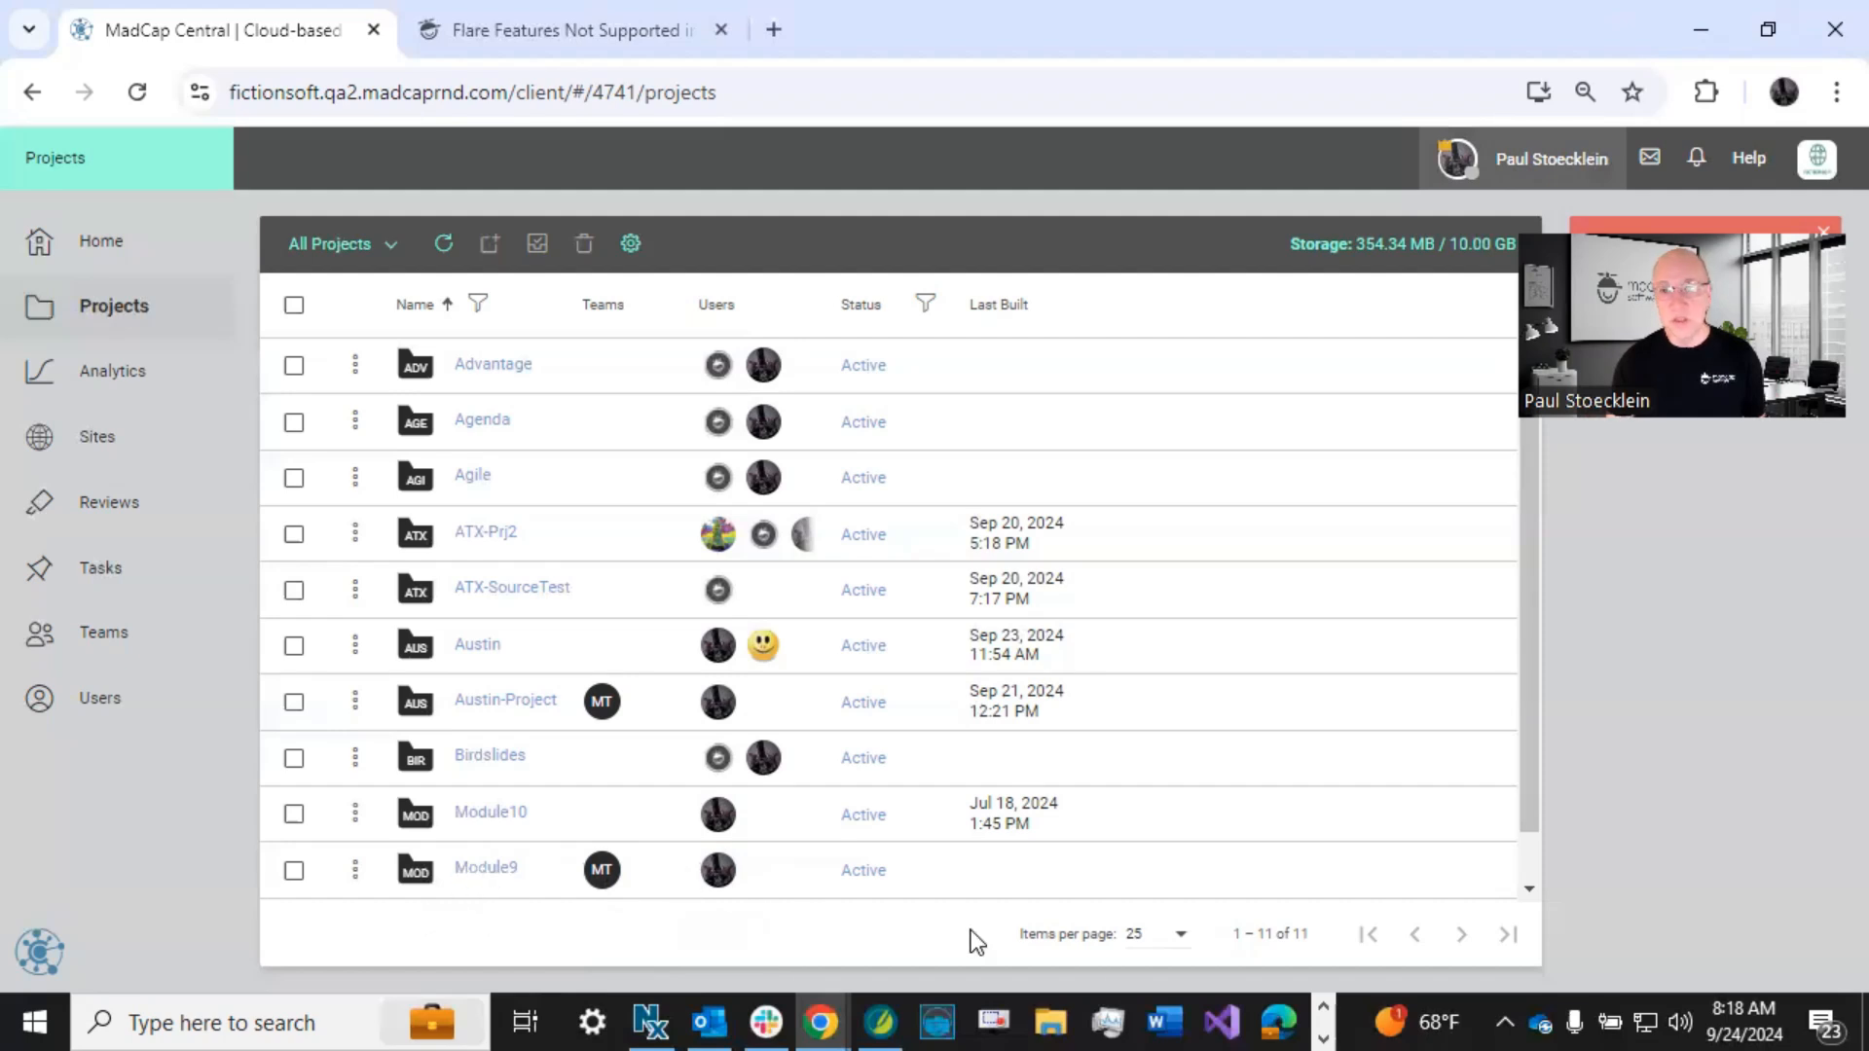
- Review the Global Permissions in the user profile, including the Builds and Files permissions, and leave them without saving
click(1458, 160)
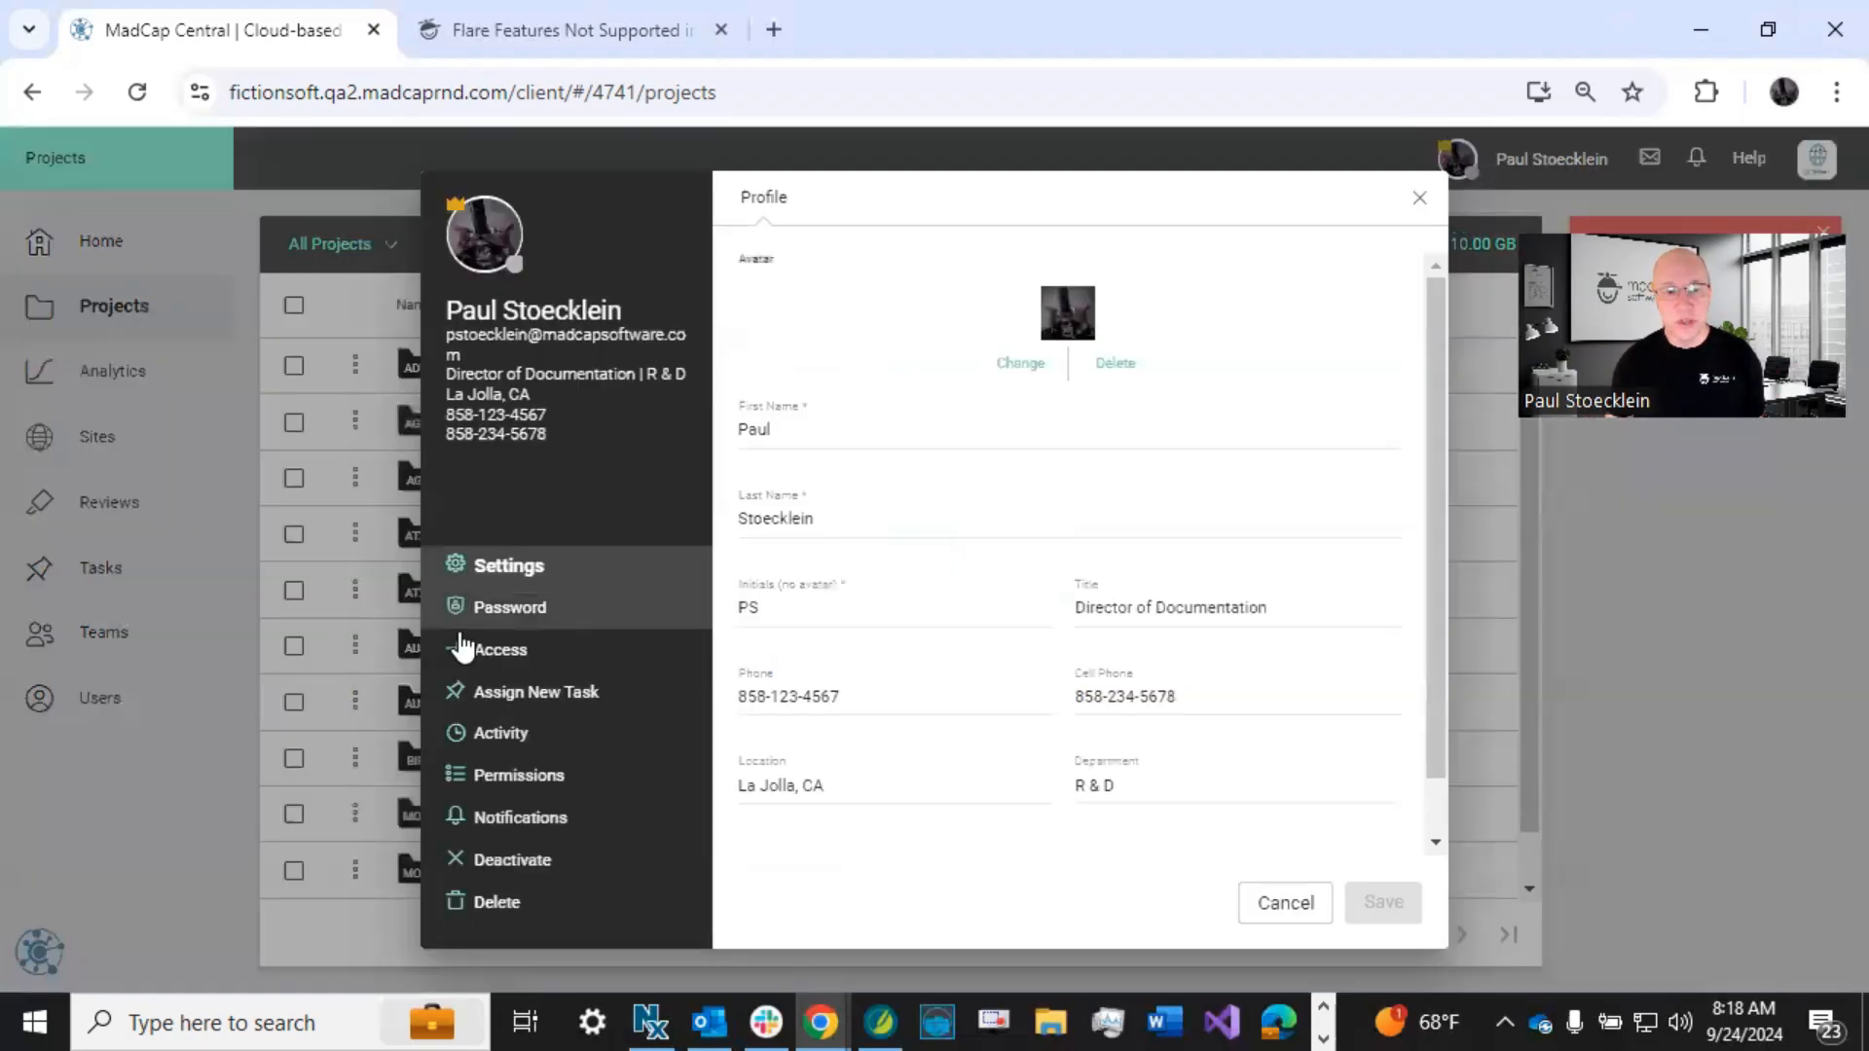
click(495, 776)
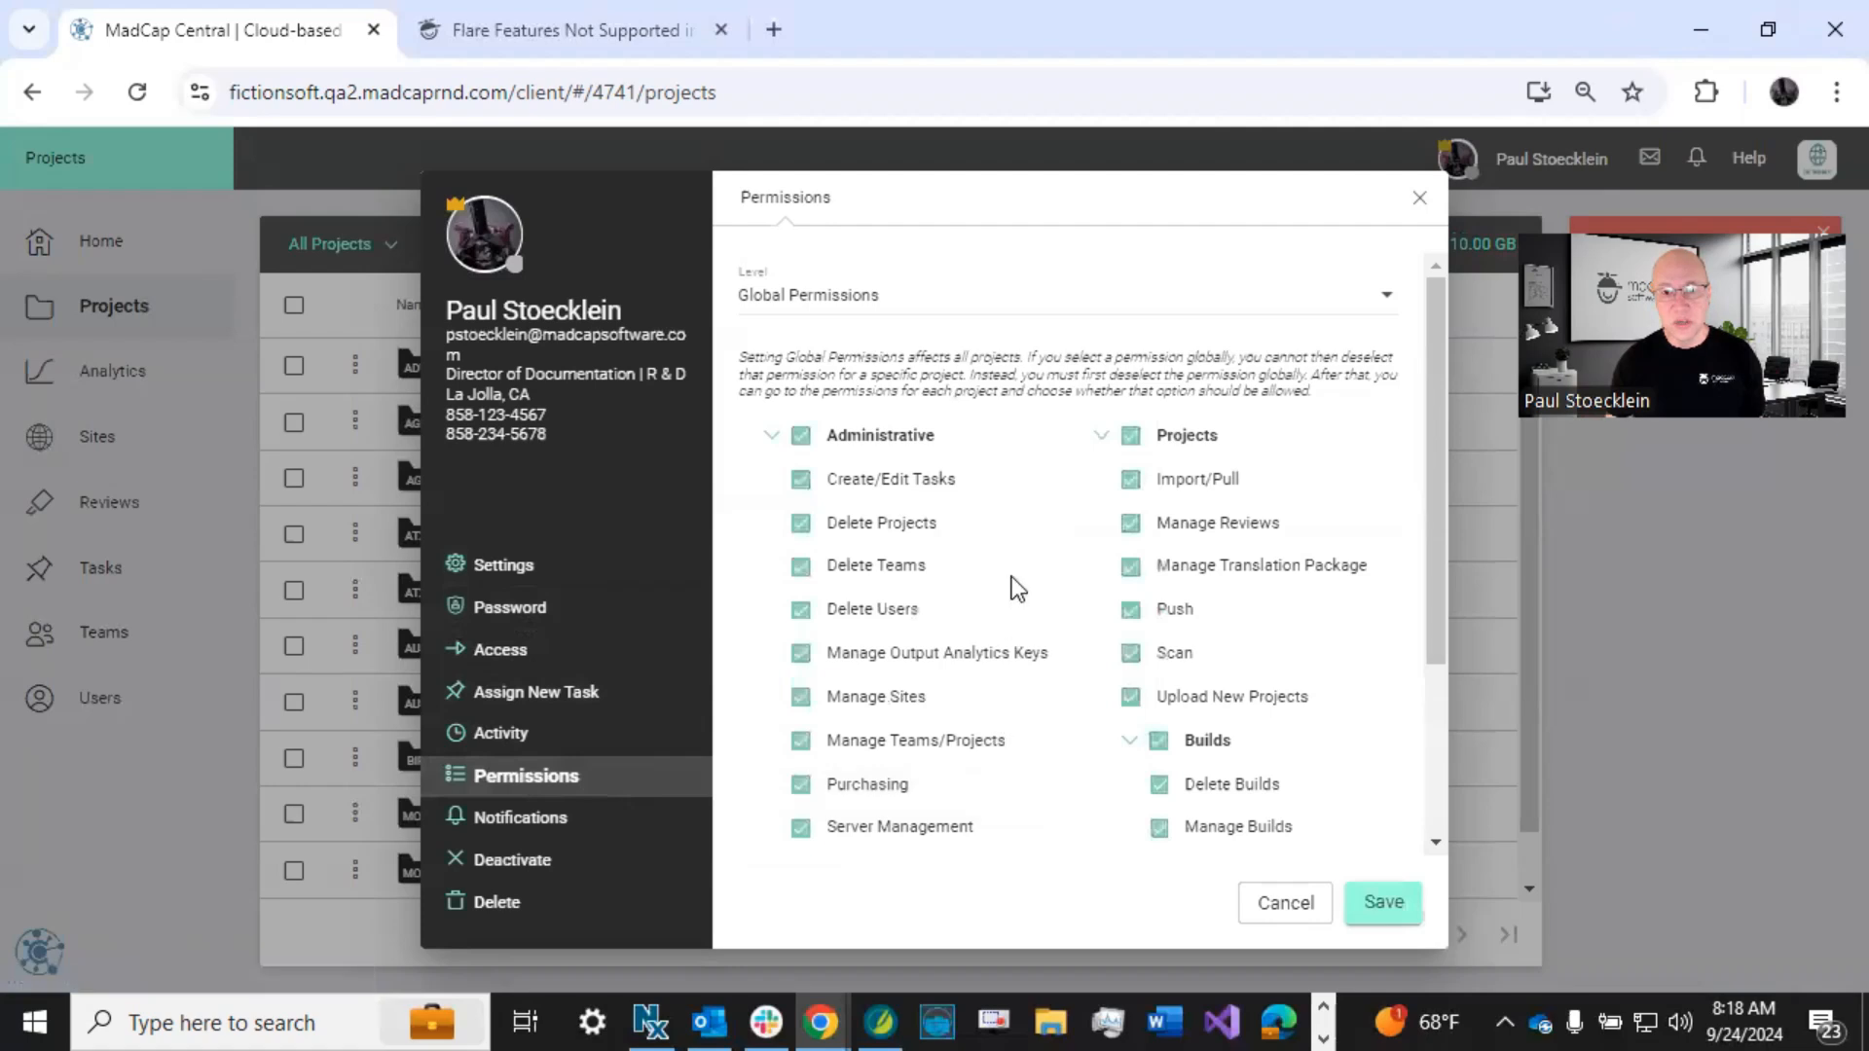
drag(1435, 452, 1433, 662)
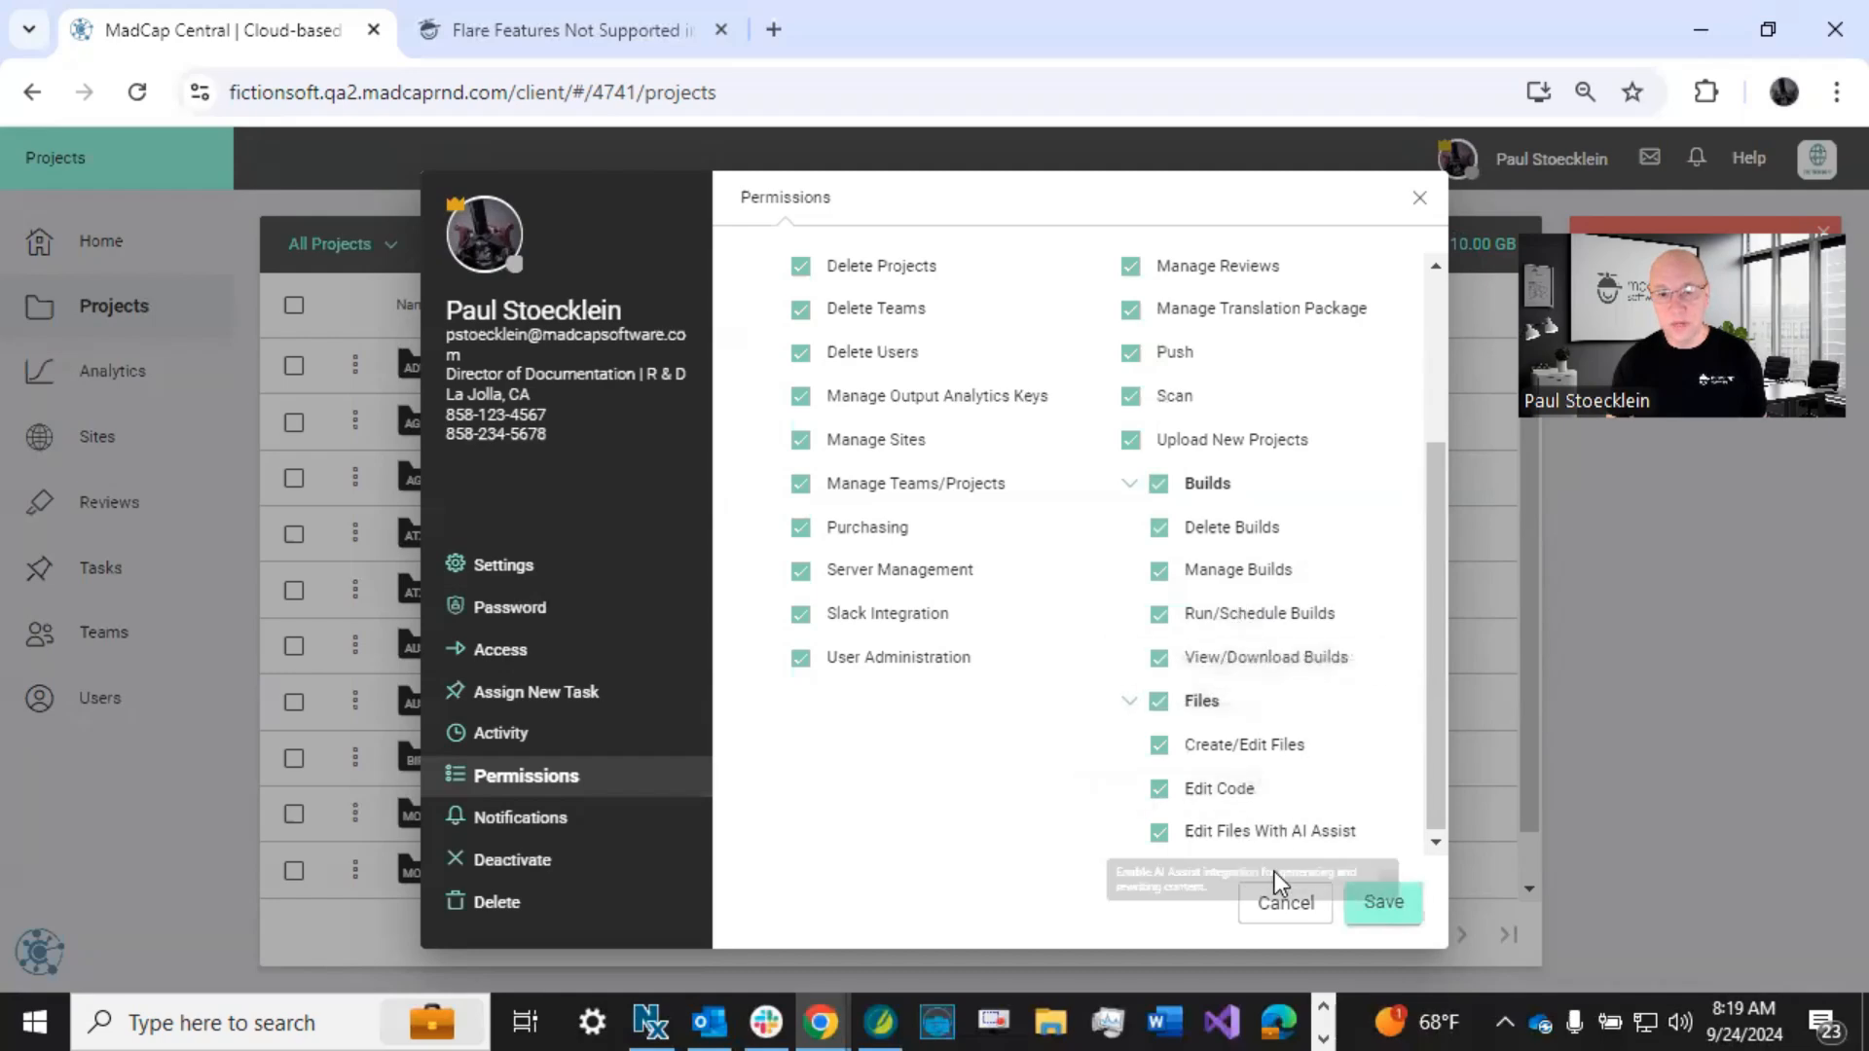
click(1274, 899)
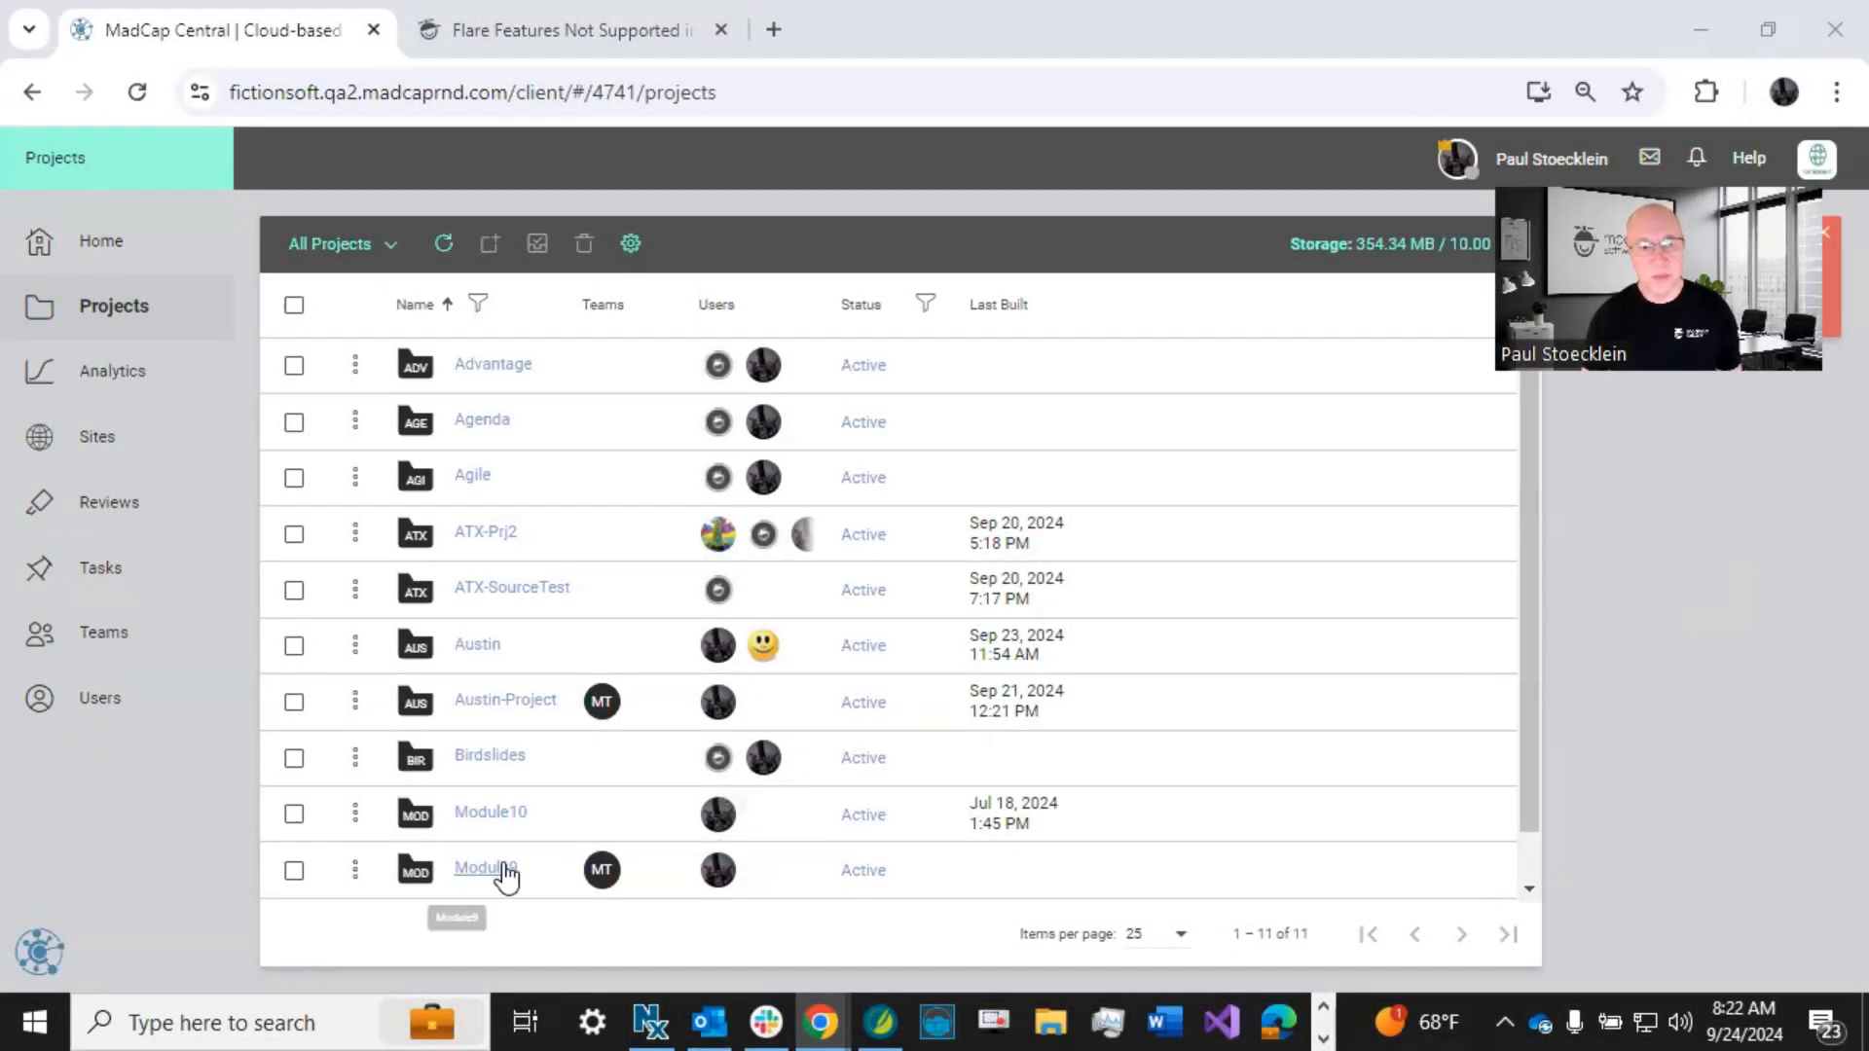
- Open the builds of the Module9 project and start a new build from the Feature2 branch
click(489, 868)
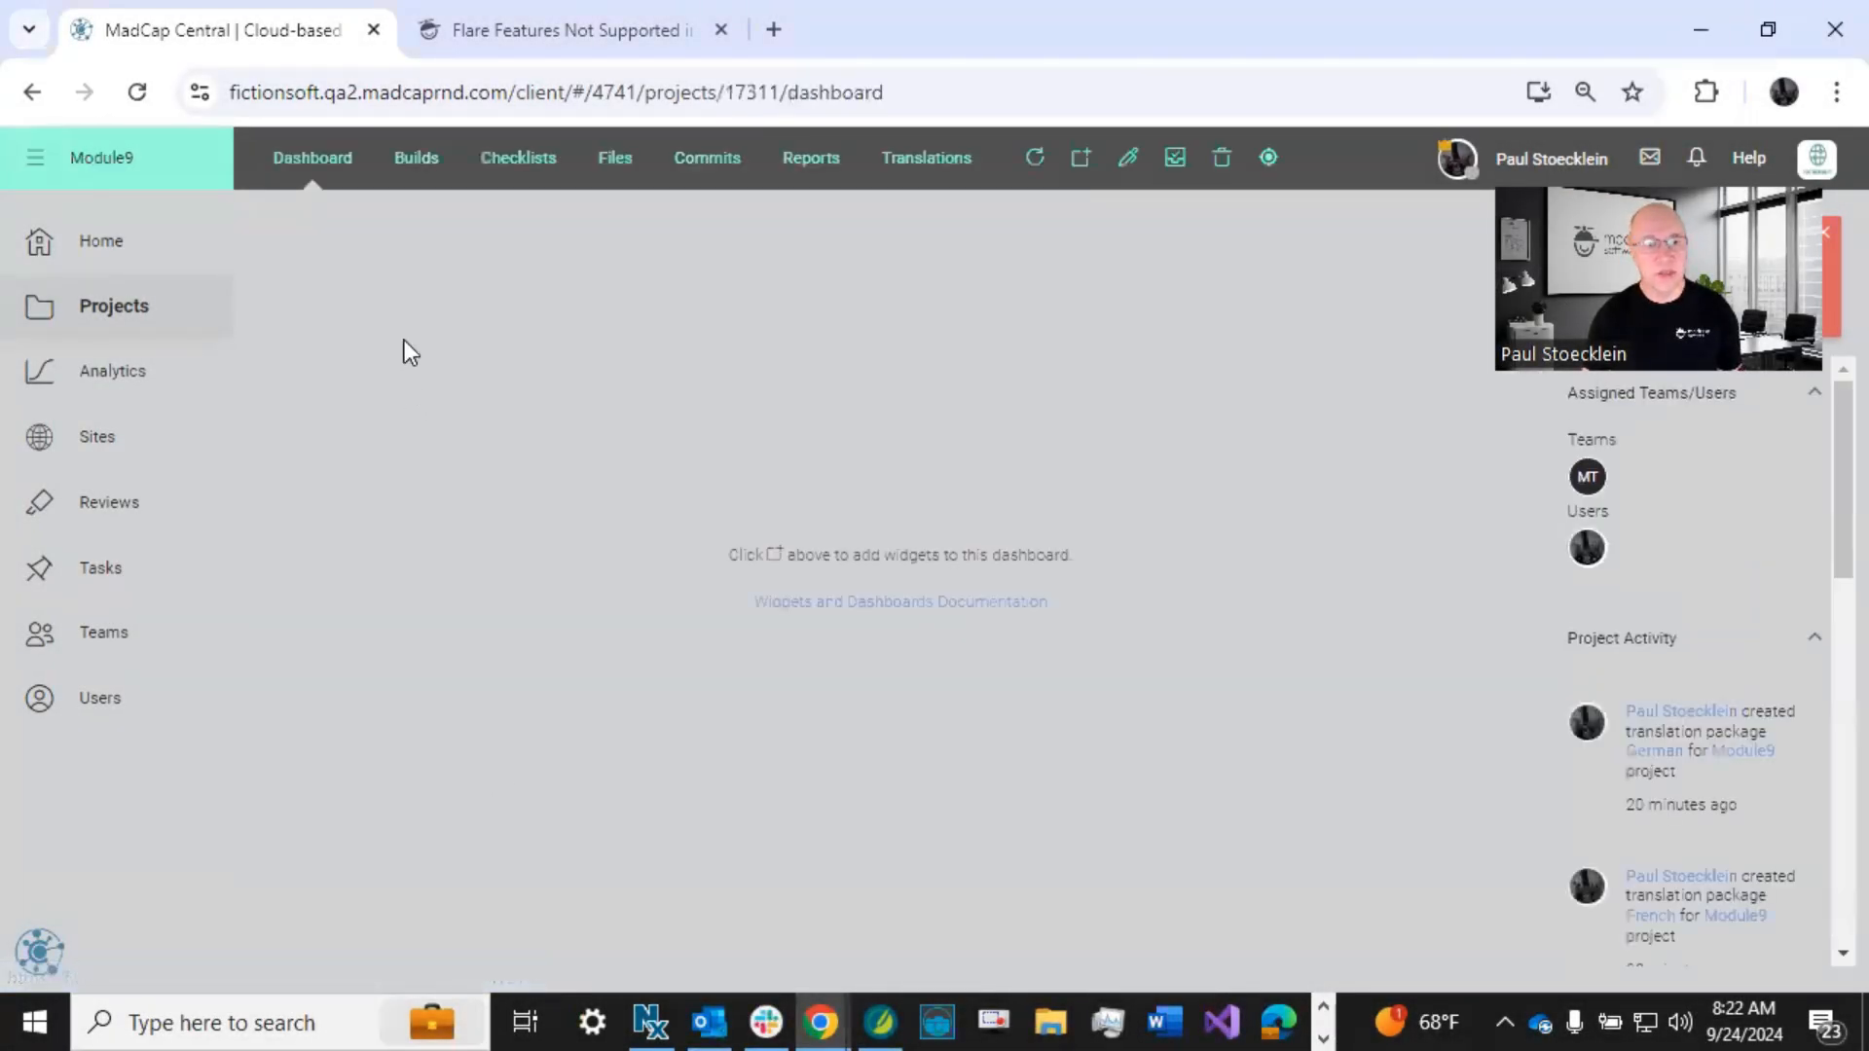
click(406, 164)
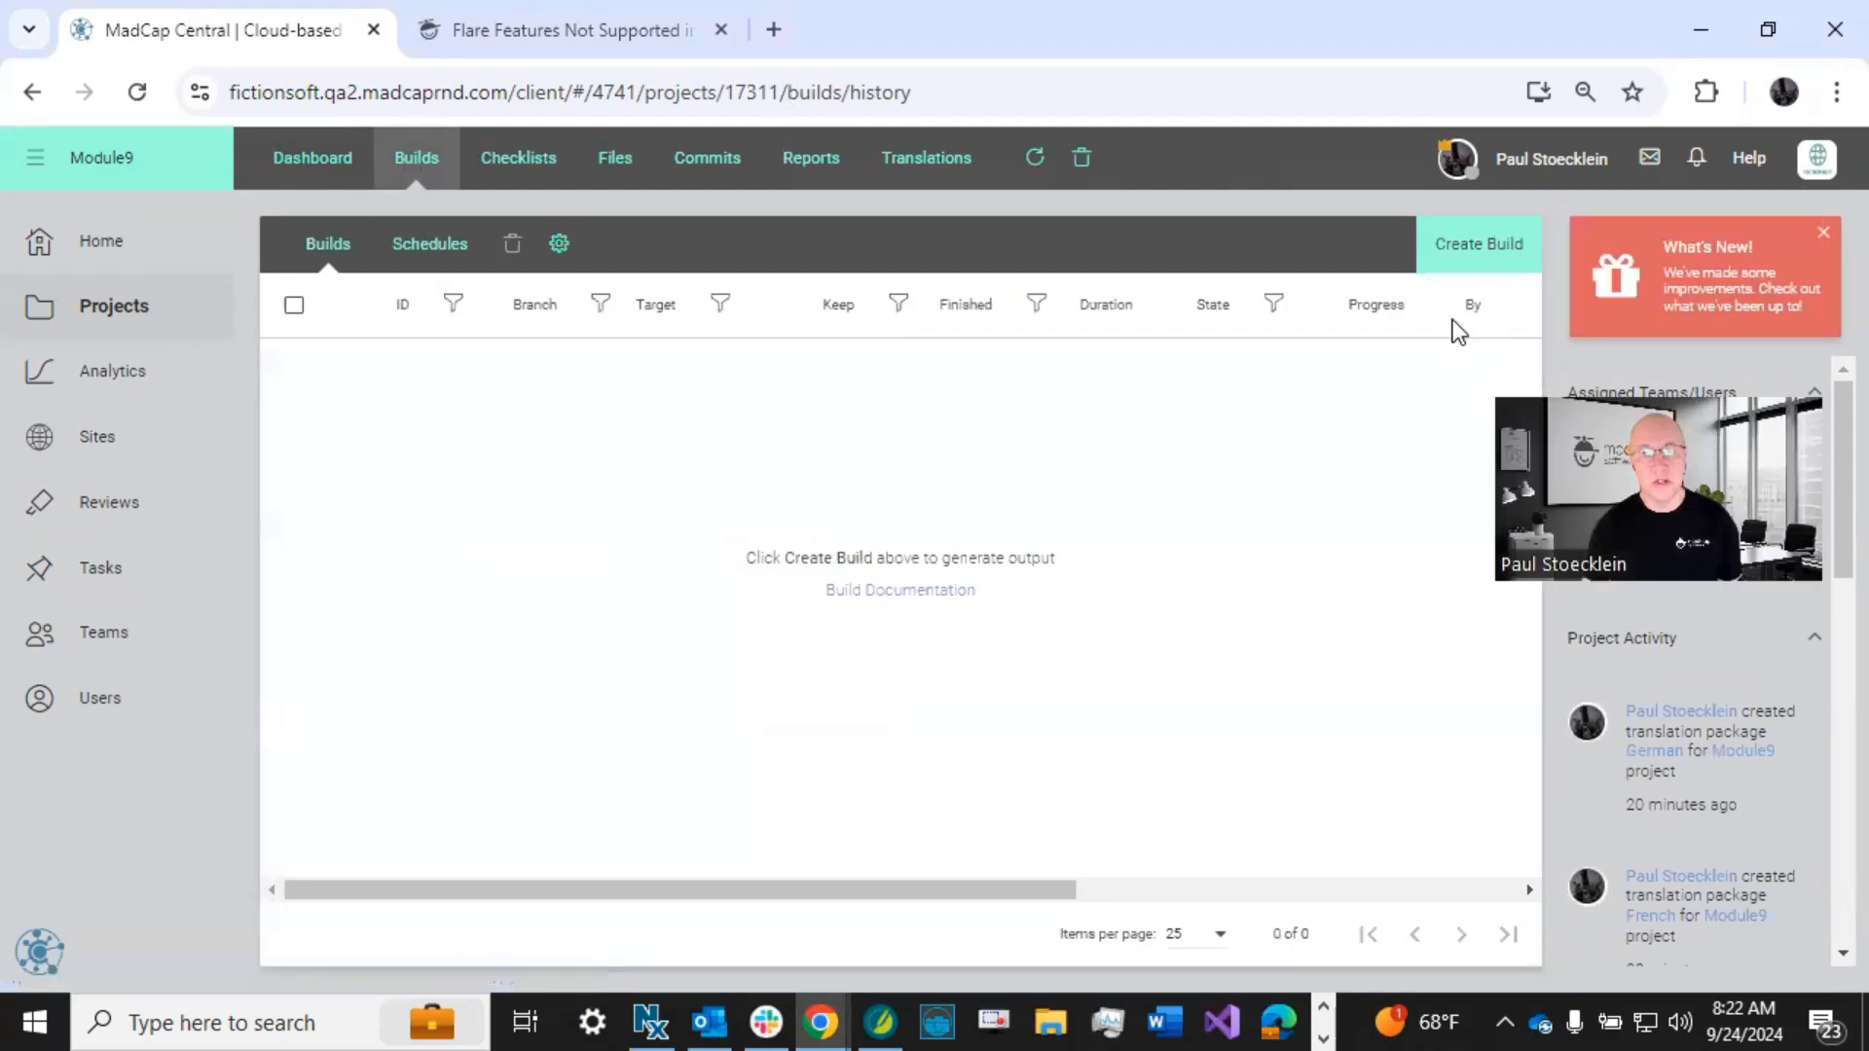
click(1476, 261)
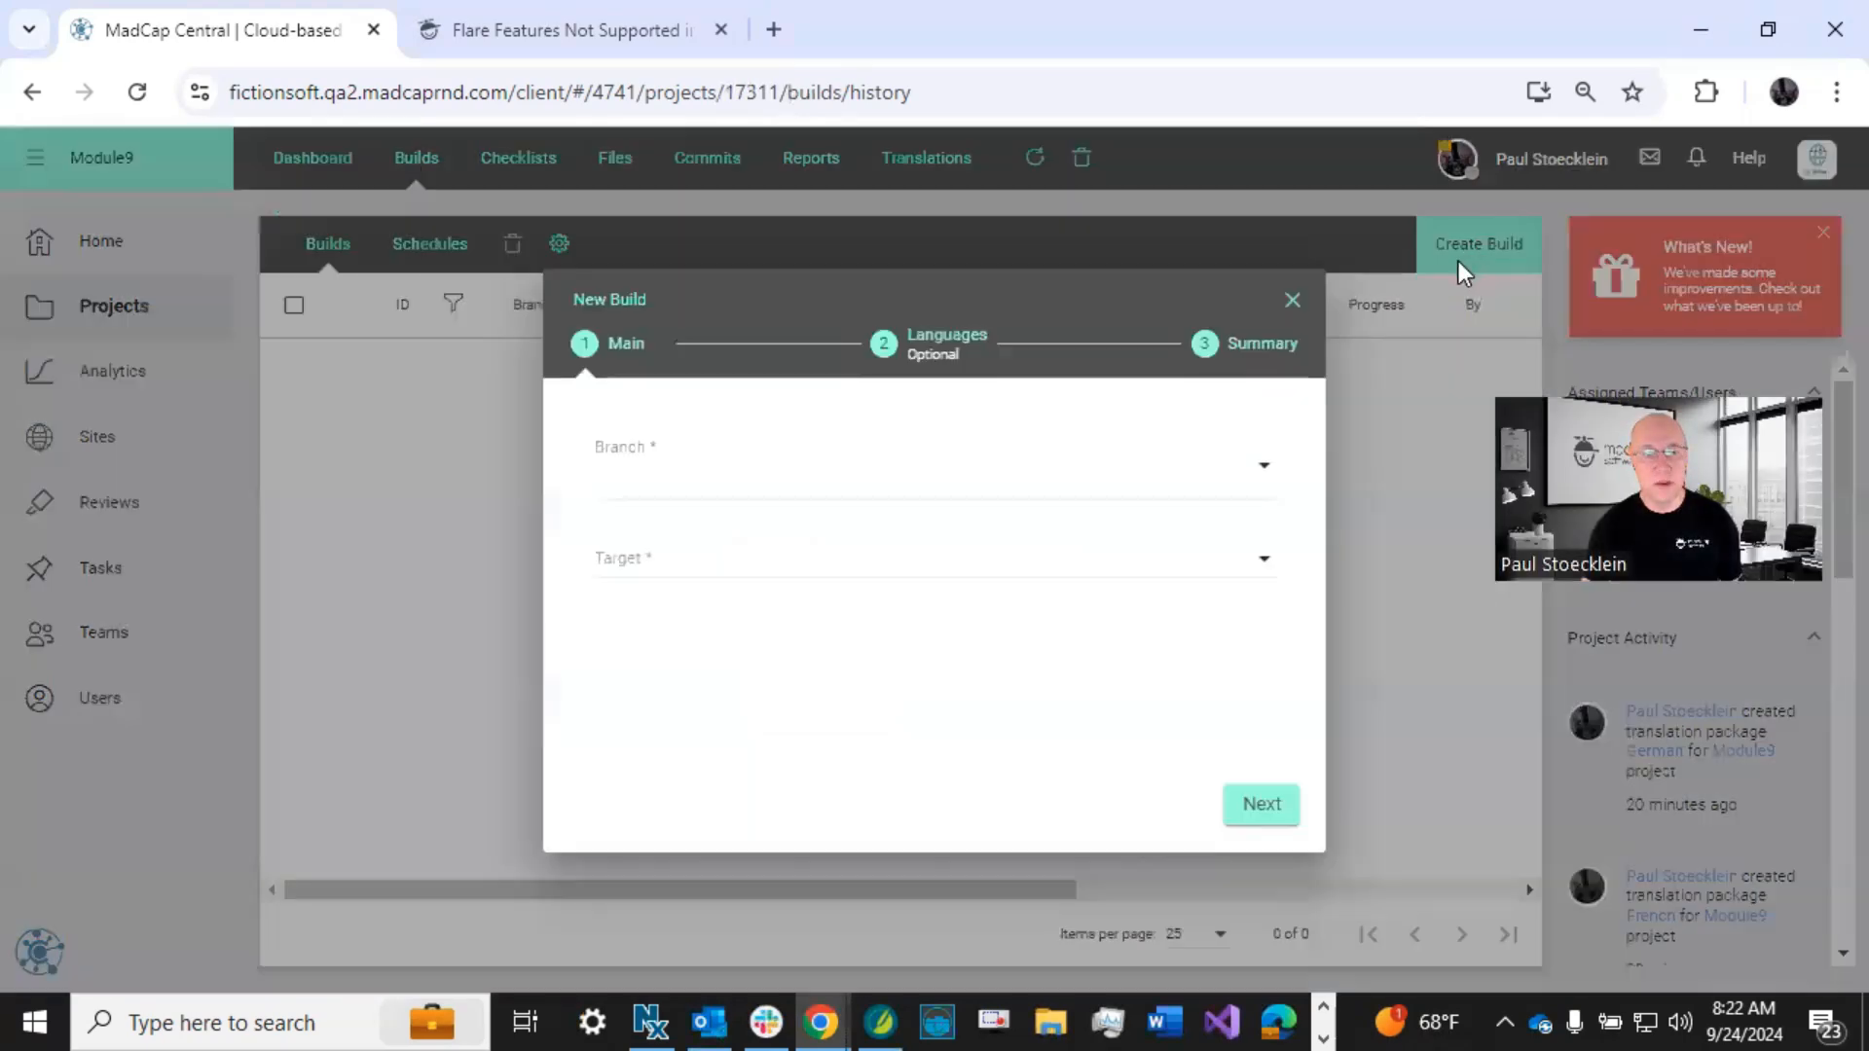
click(651, 495)
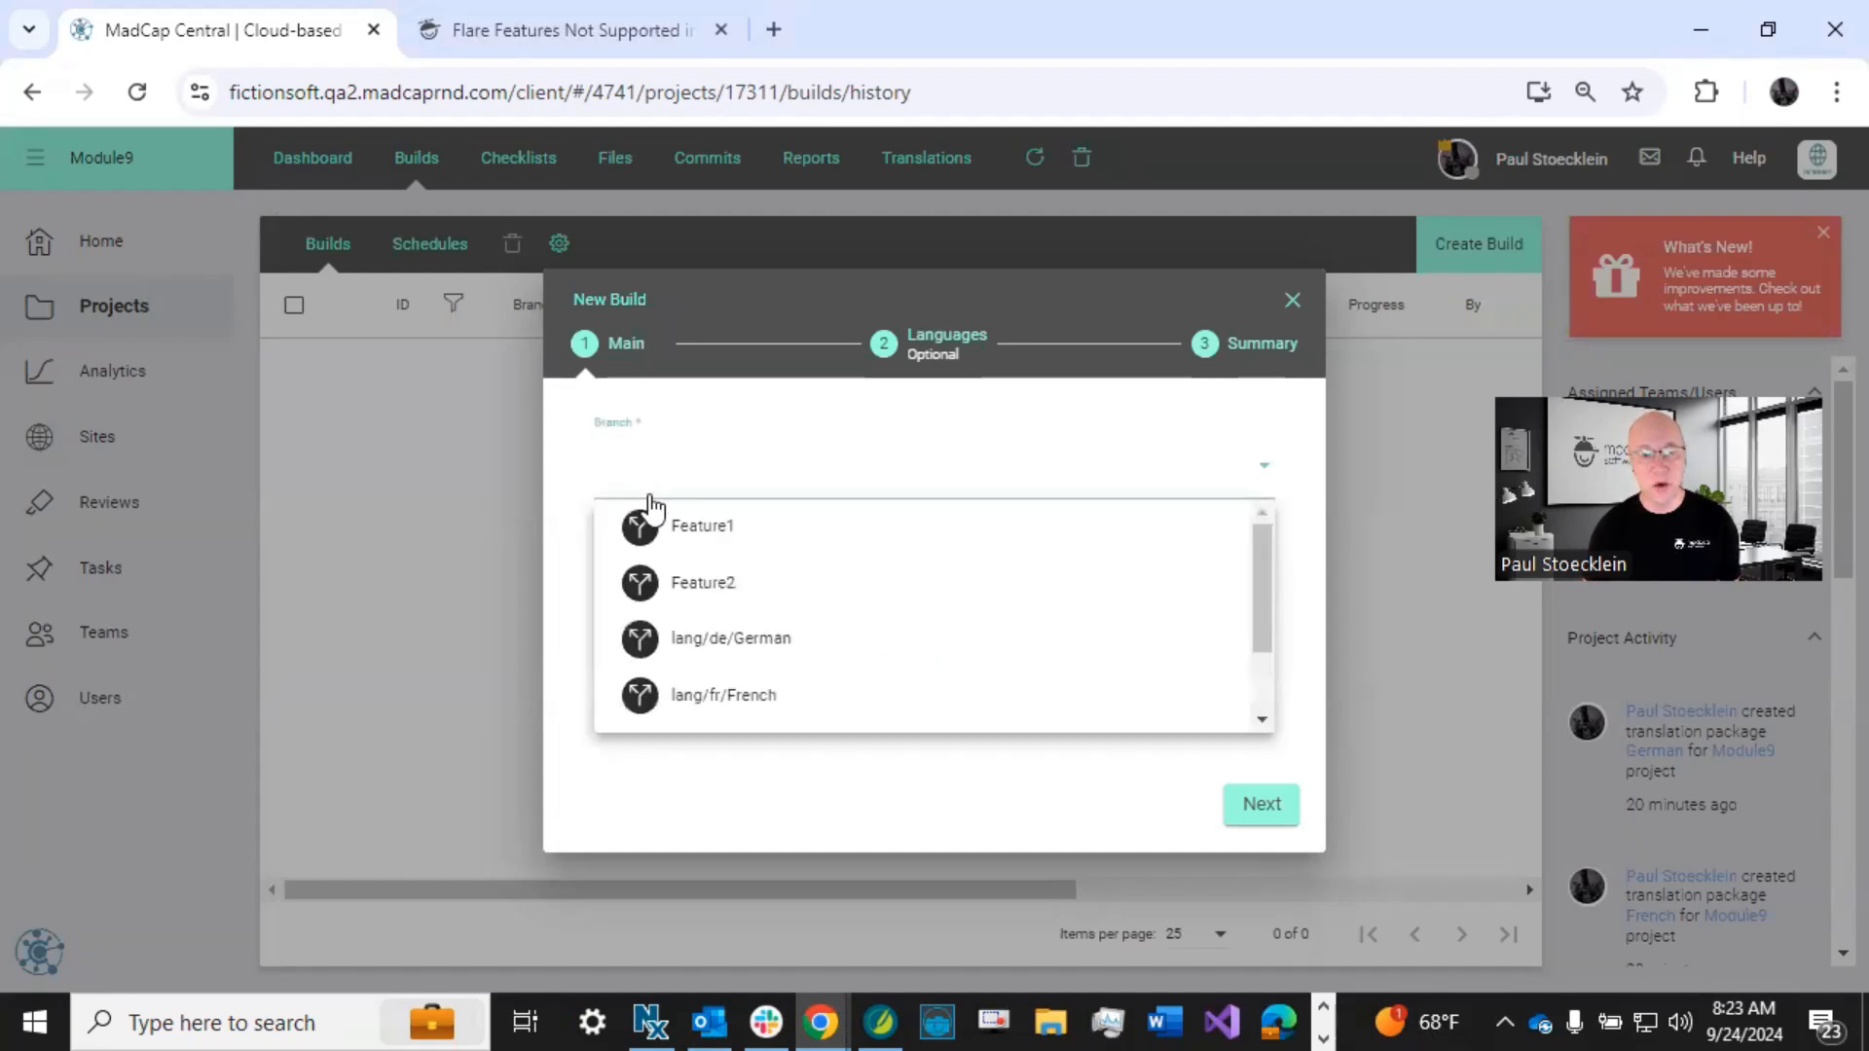
scroll(710, 588, down, 2)
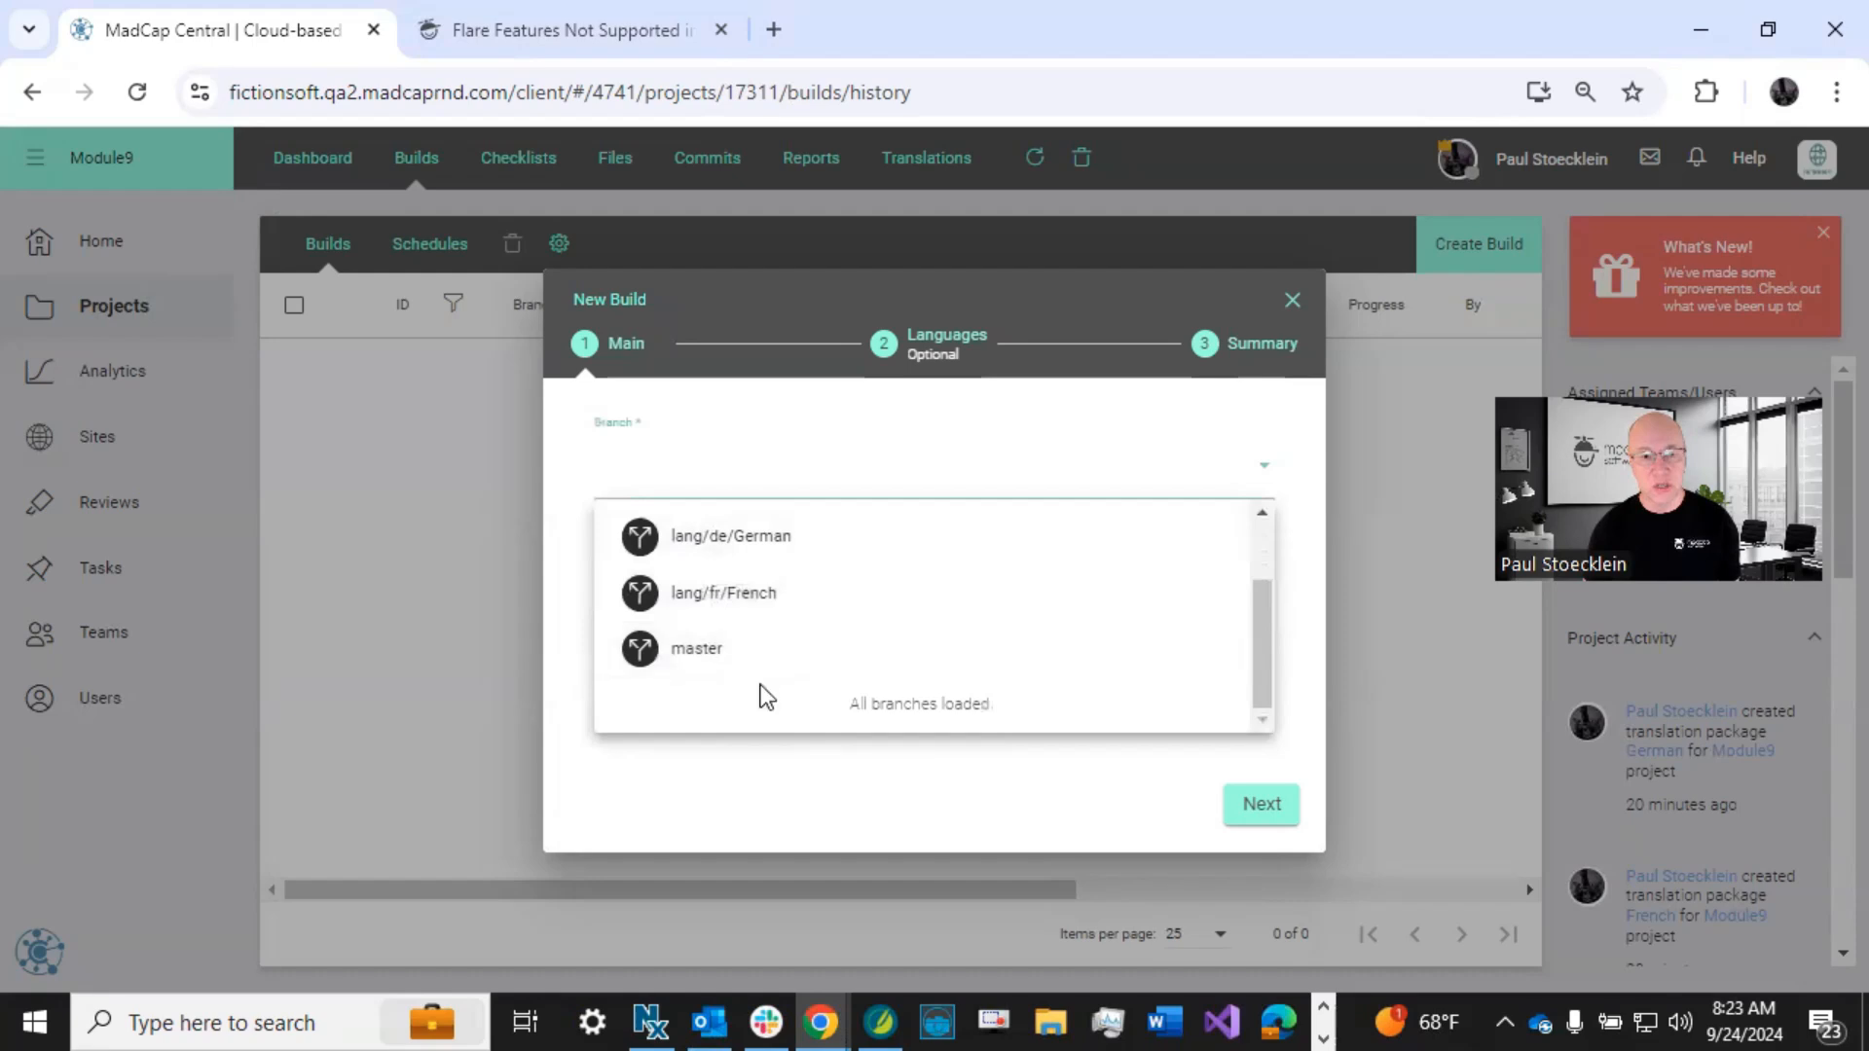
scroll(740, 672, up, 2)
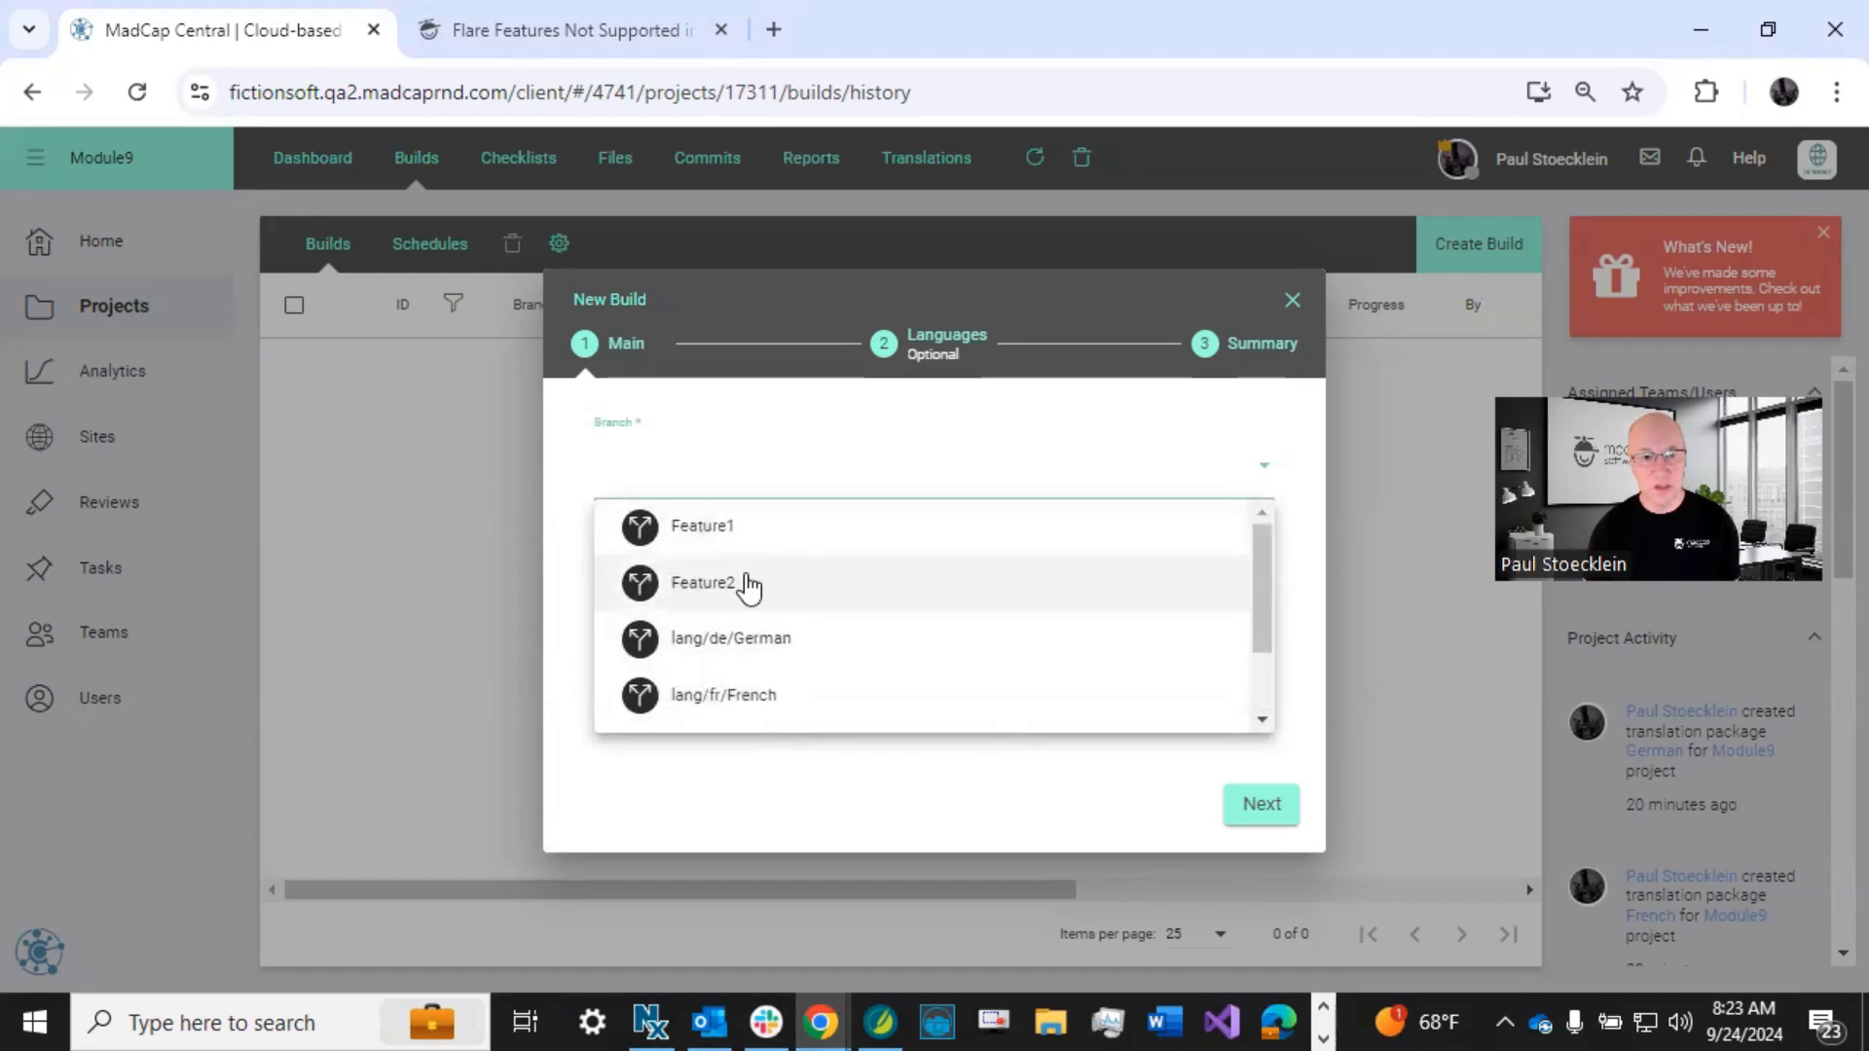
scroll(752, 586, down, 2)
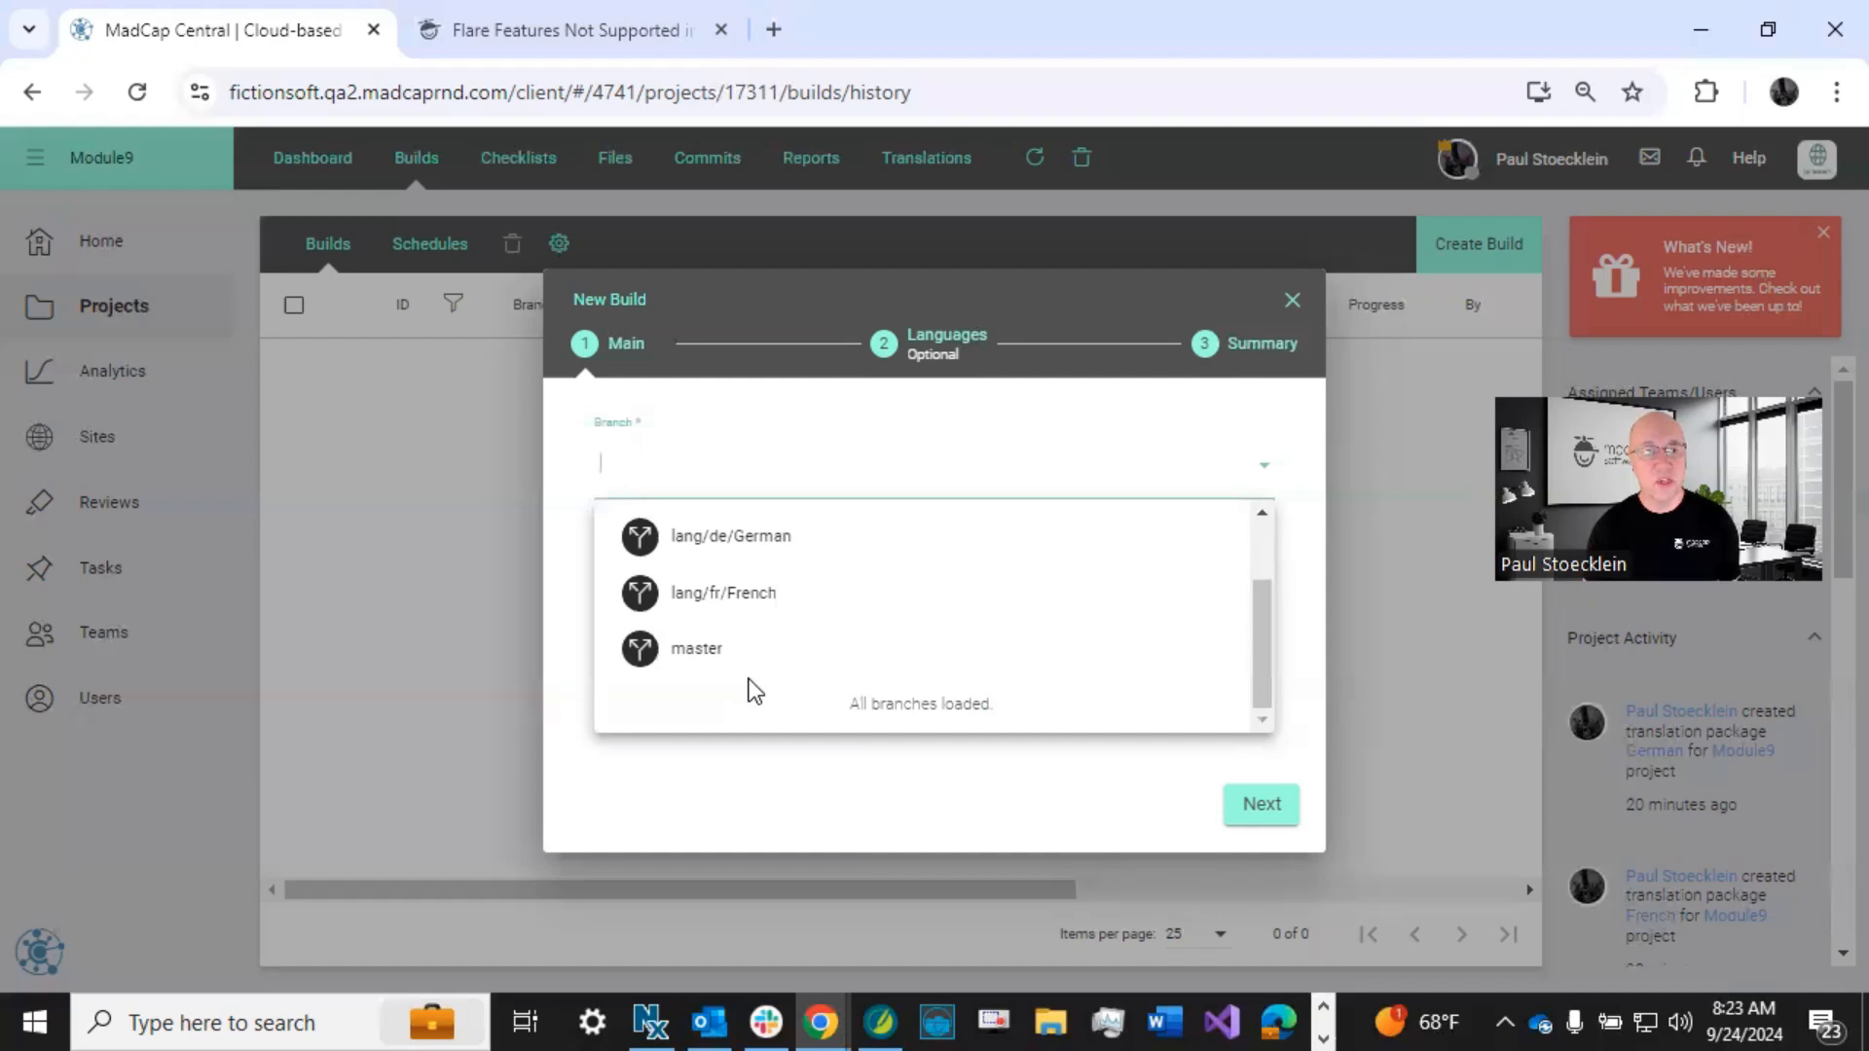
scroll(749, 680, up, 2)
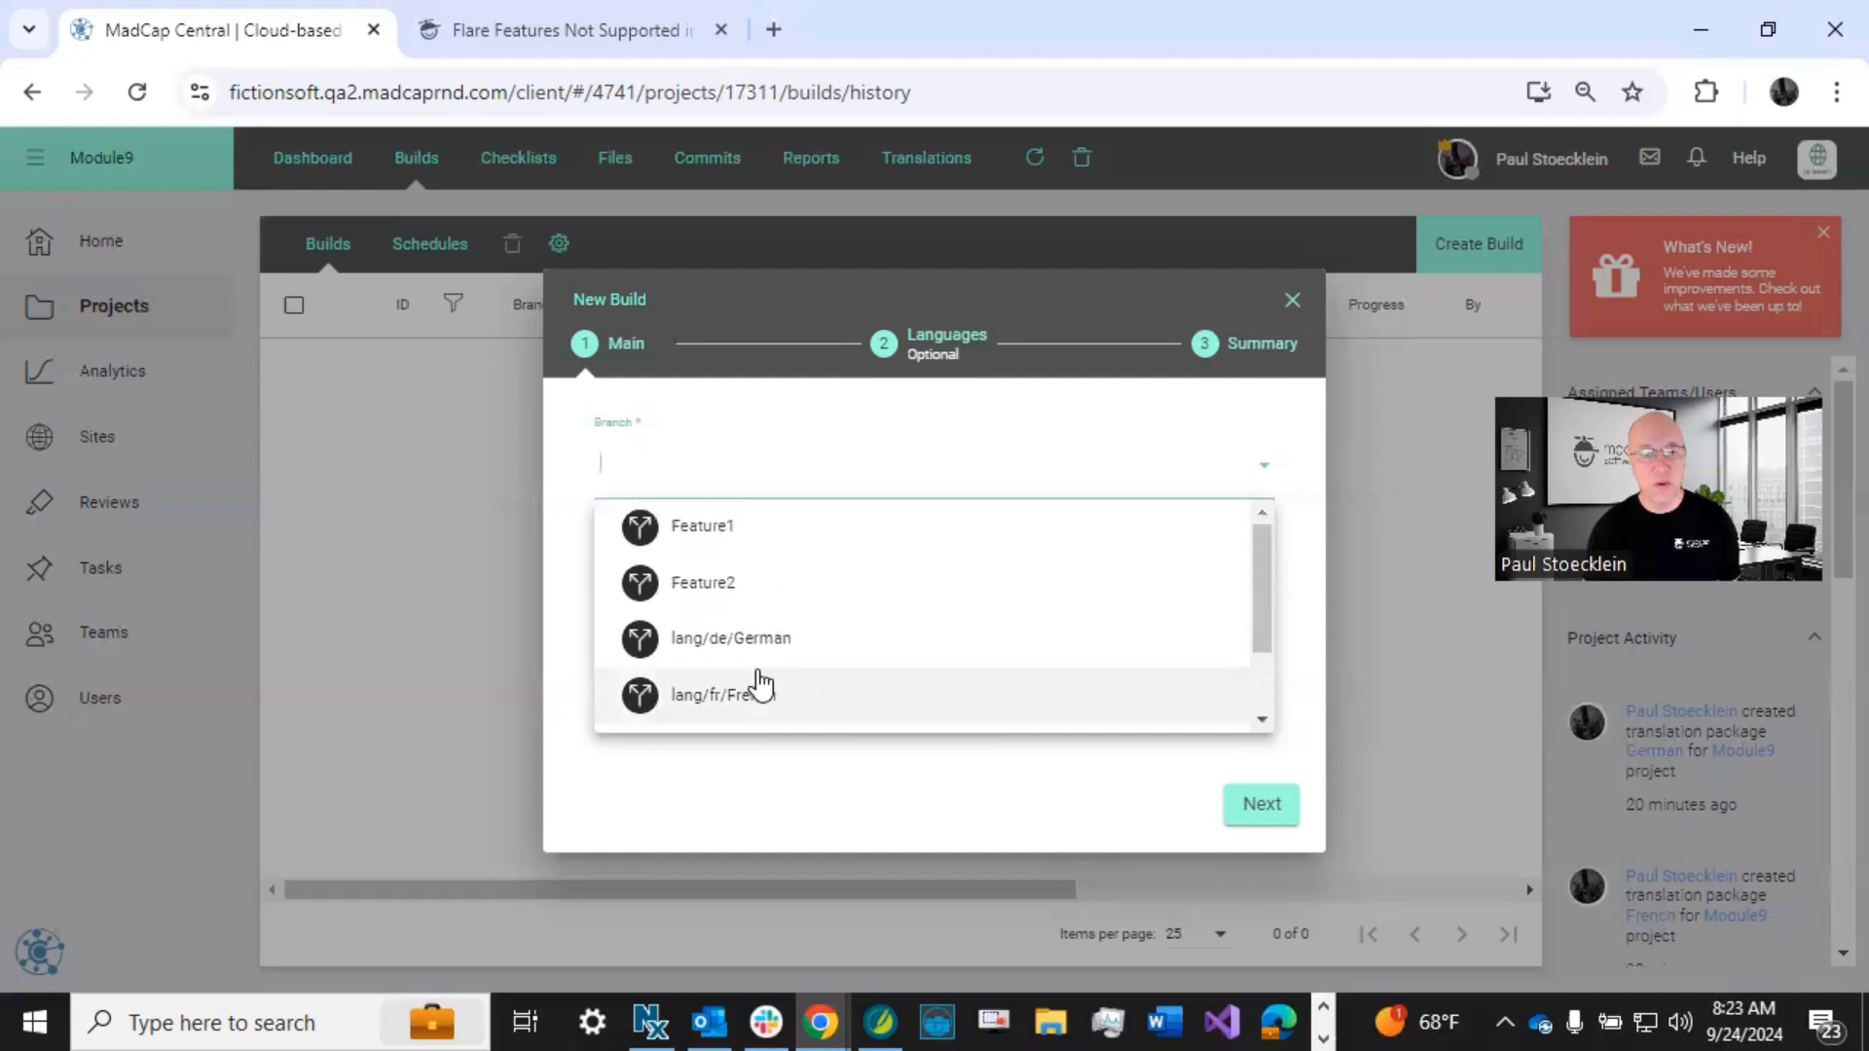
click(712, 584)
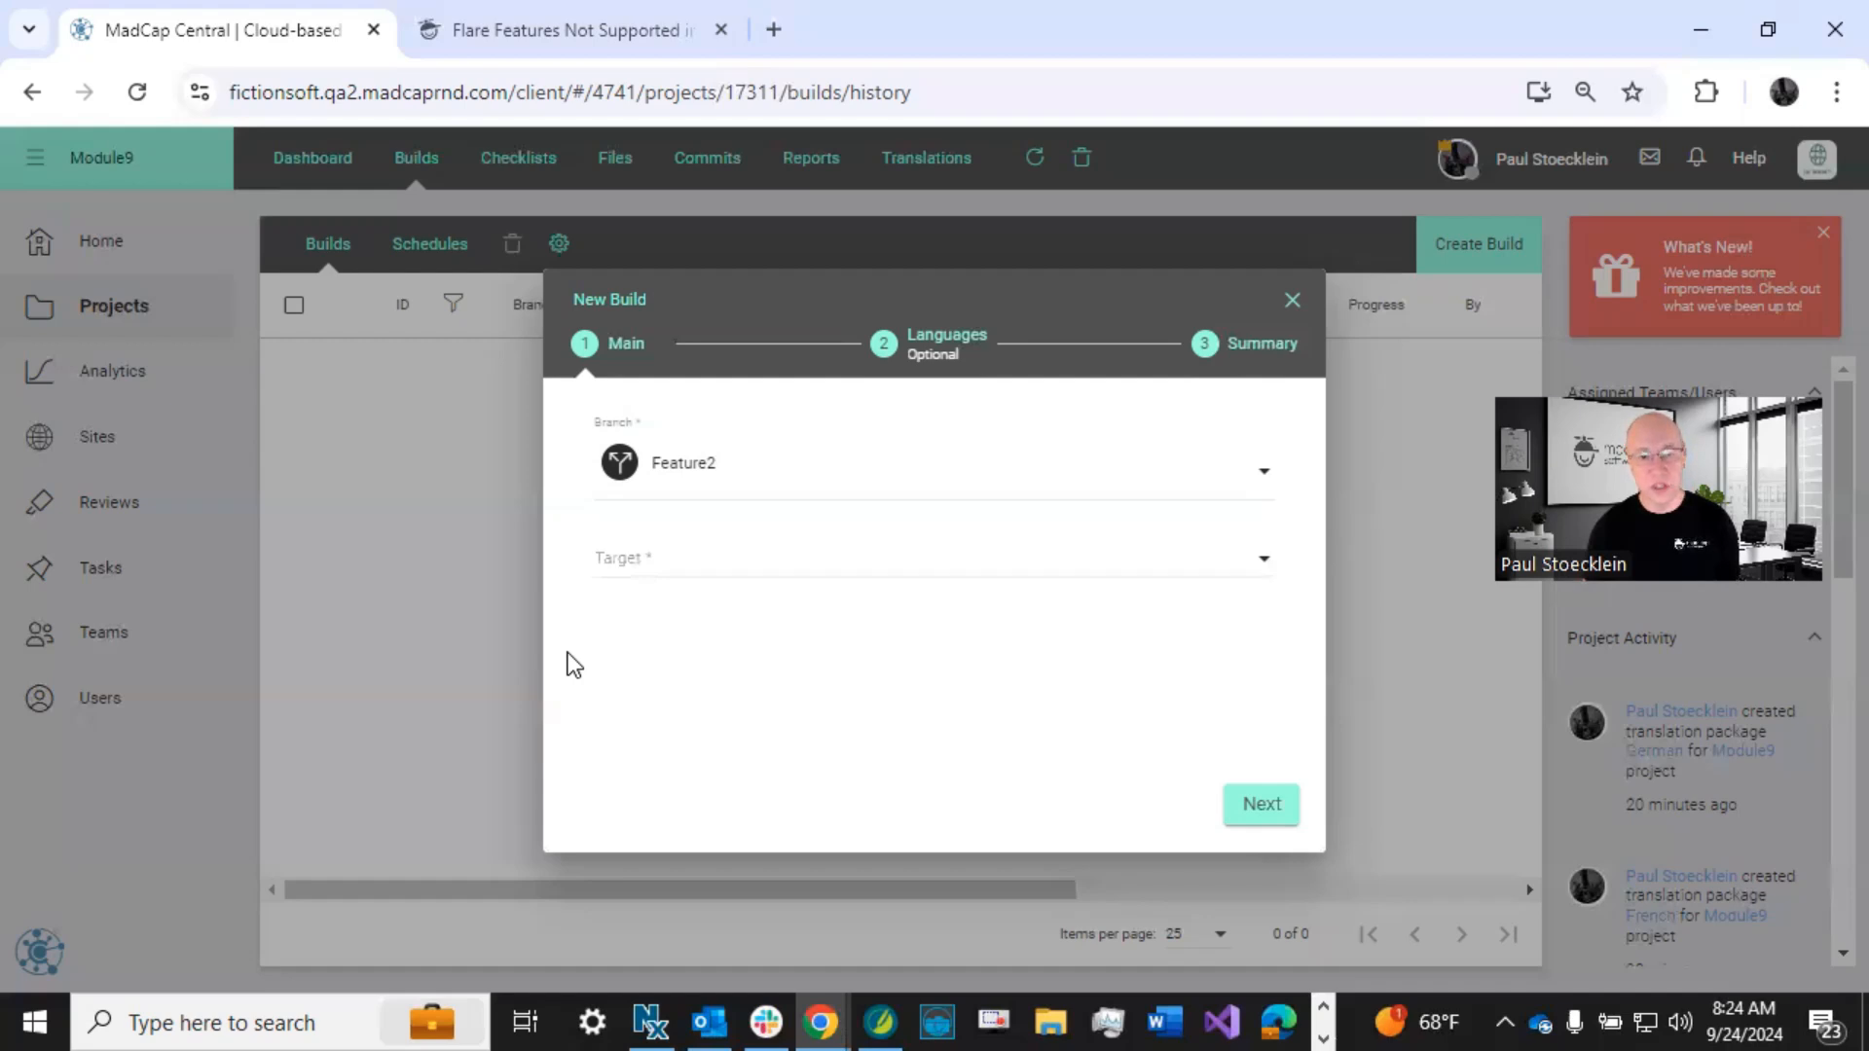
- Select Online Help as the build's target, skip the optional languages and run the build
click(703, 553)
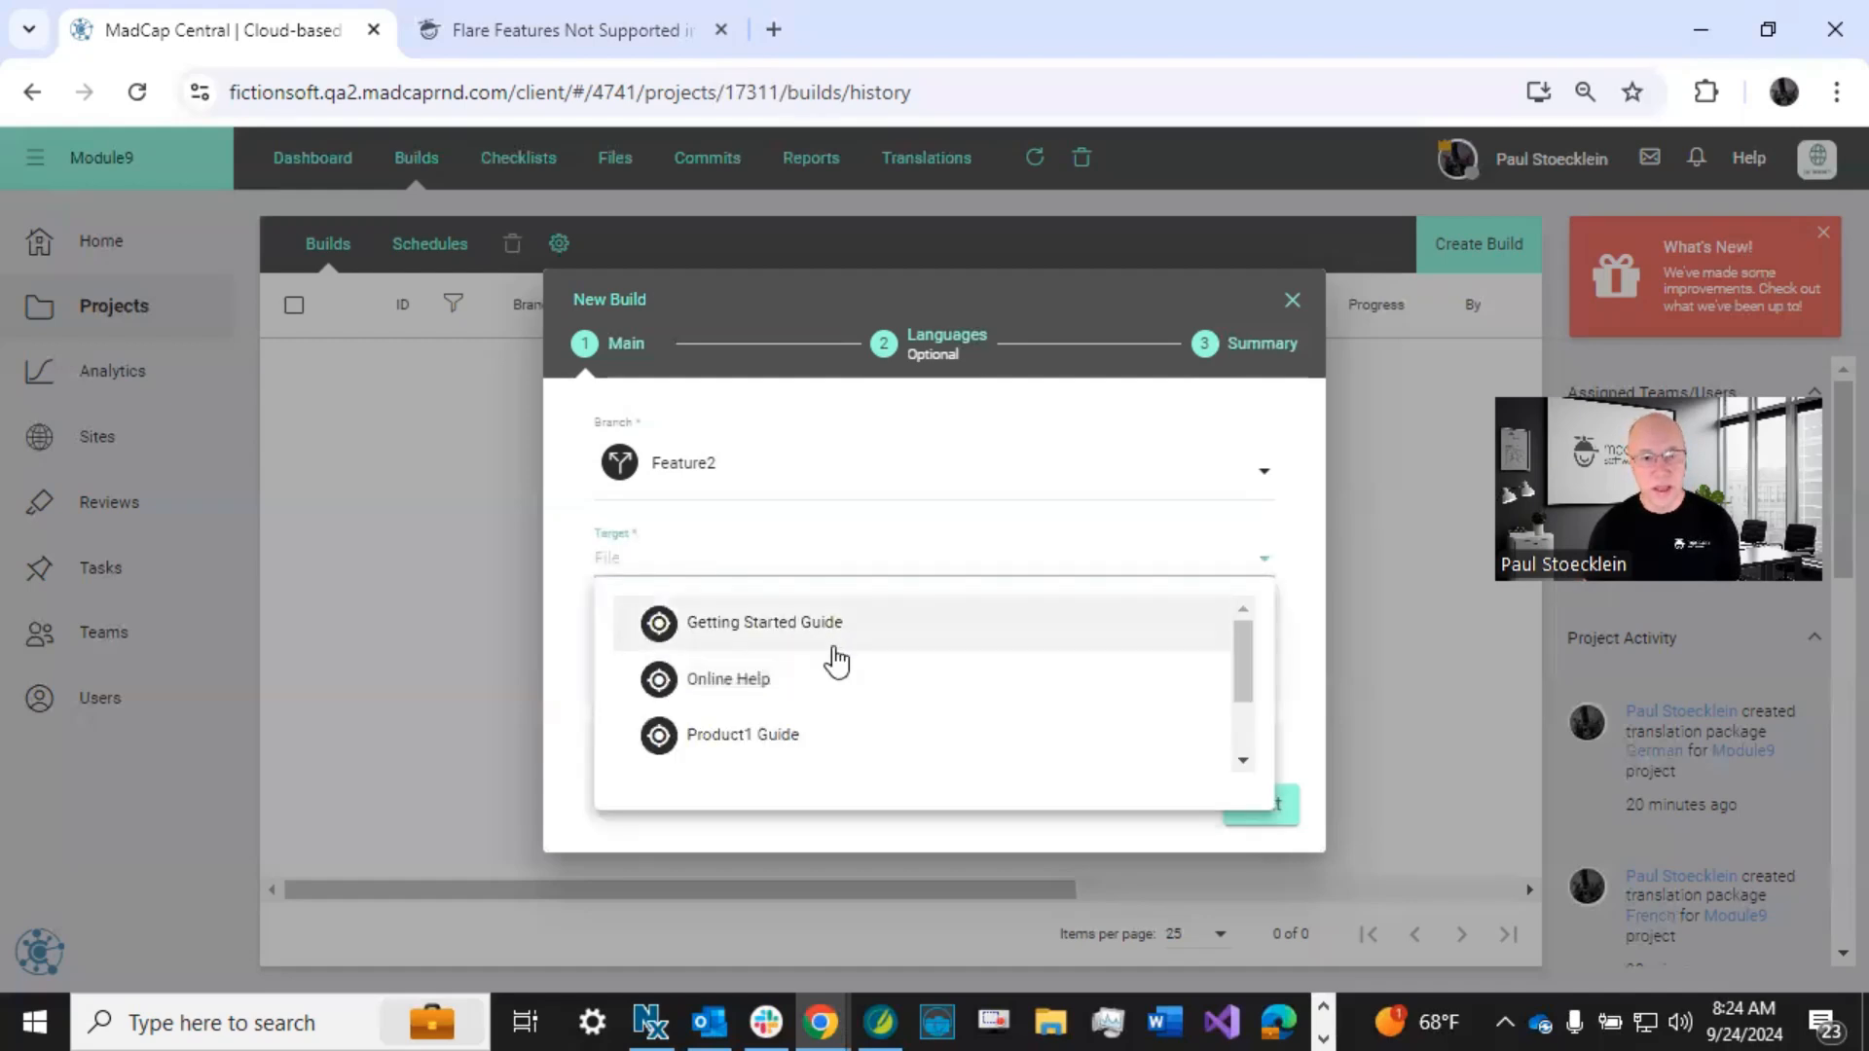
scroll(888, 659, down, 2)
scroll(889, 659, up, 2)
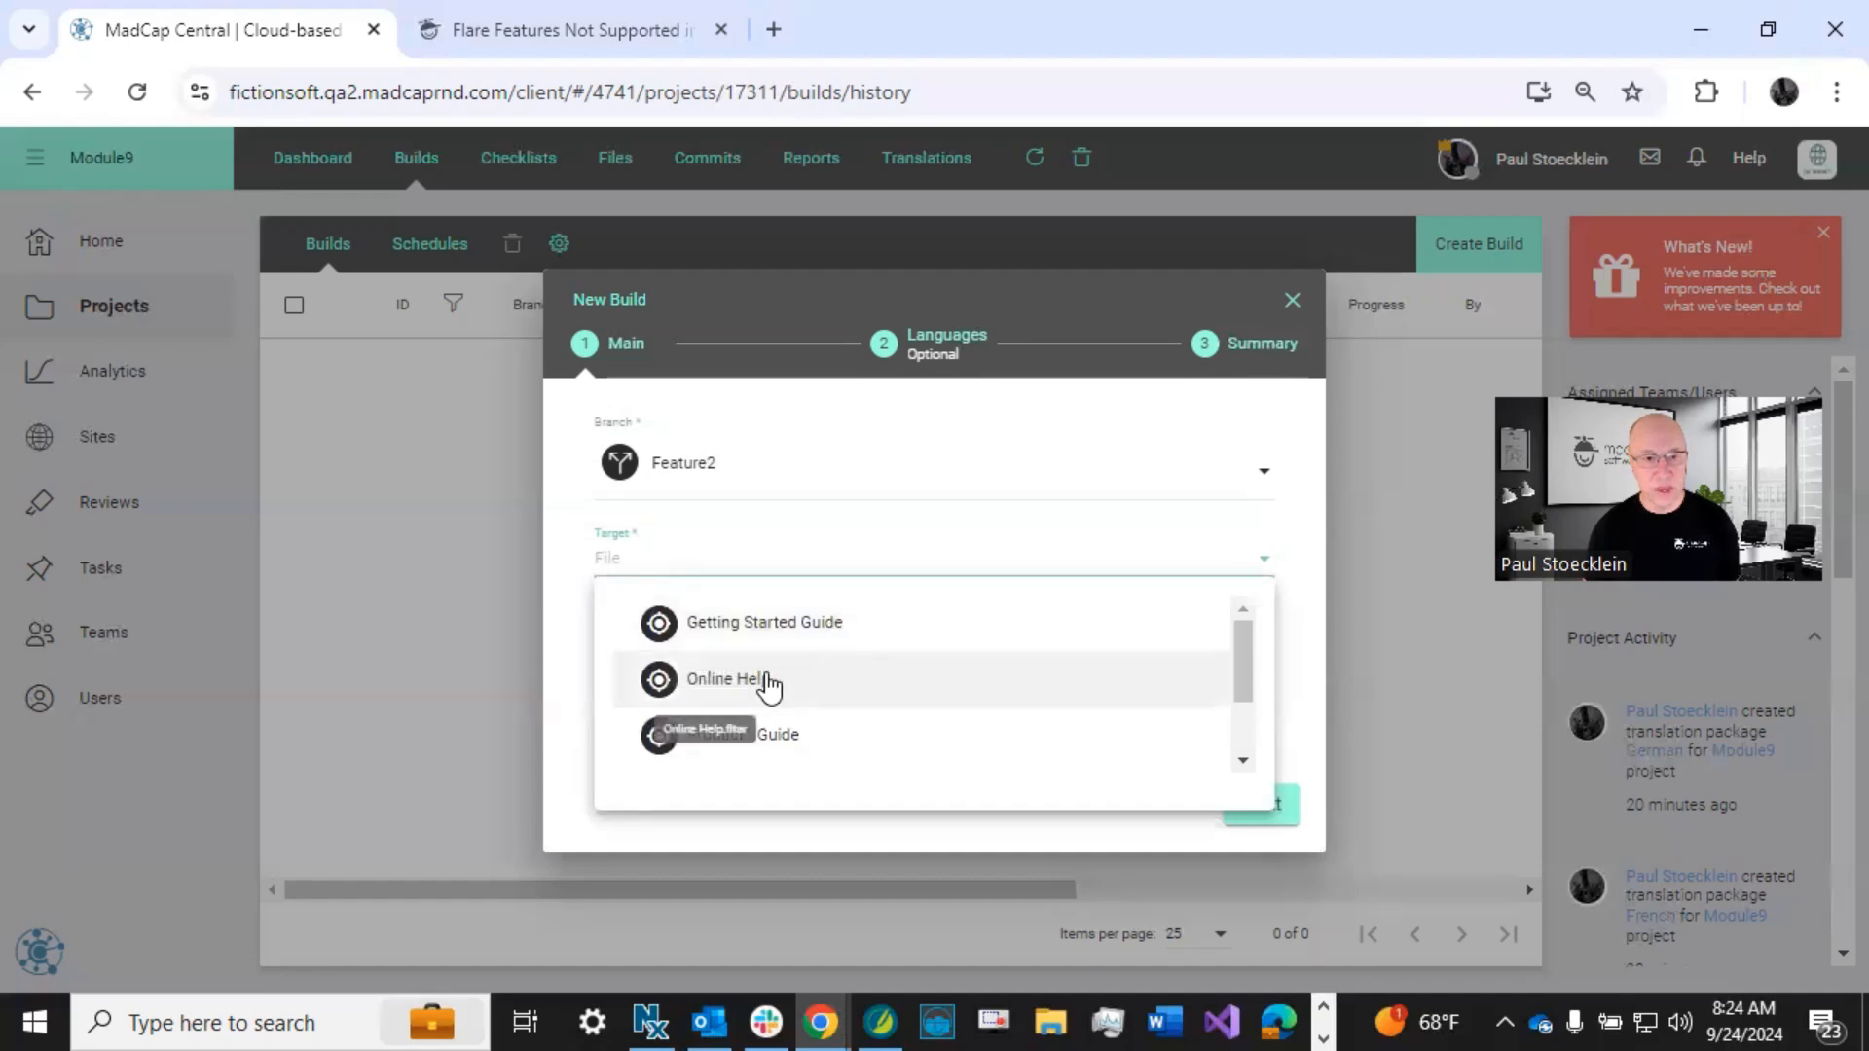
scroll(794, 687, down, 2)
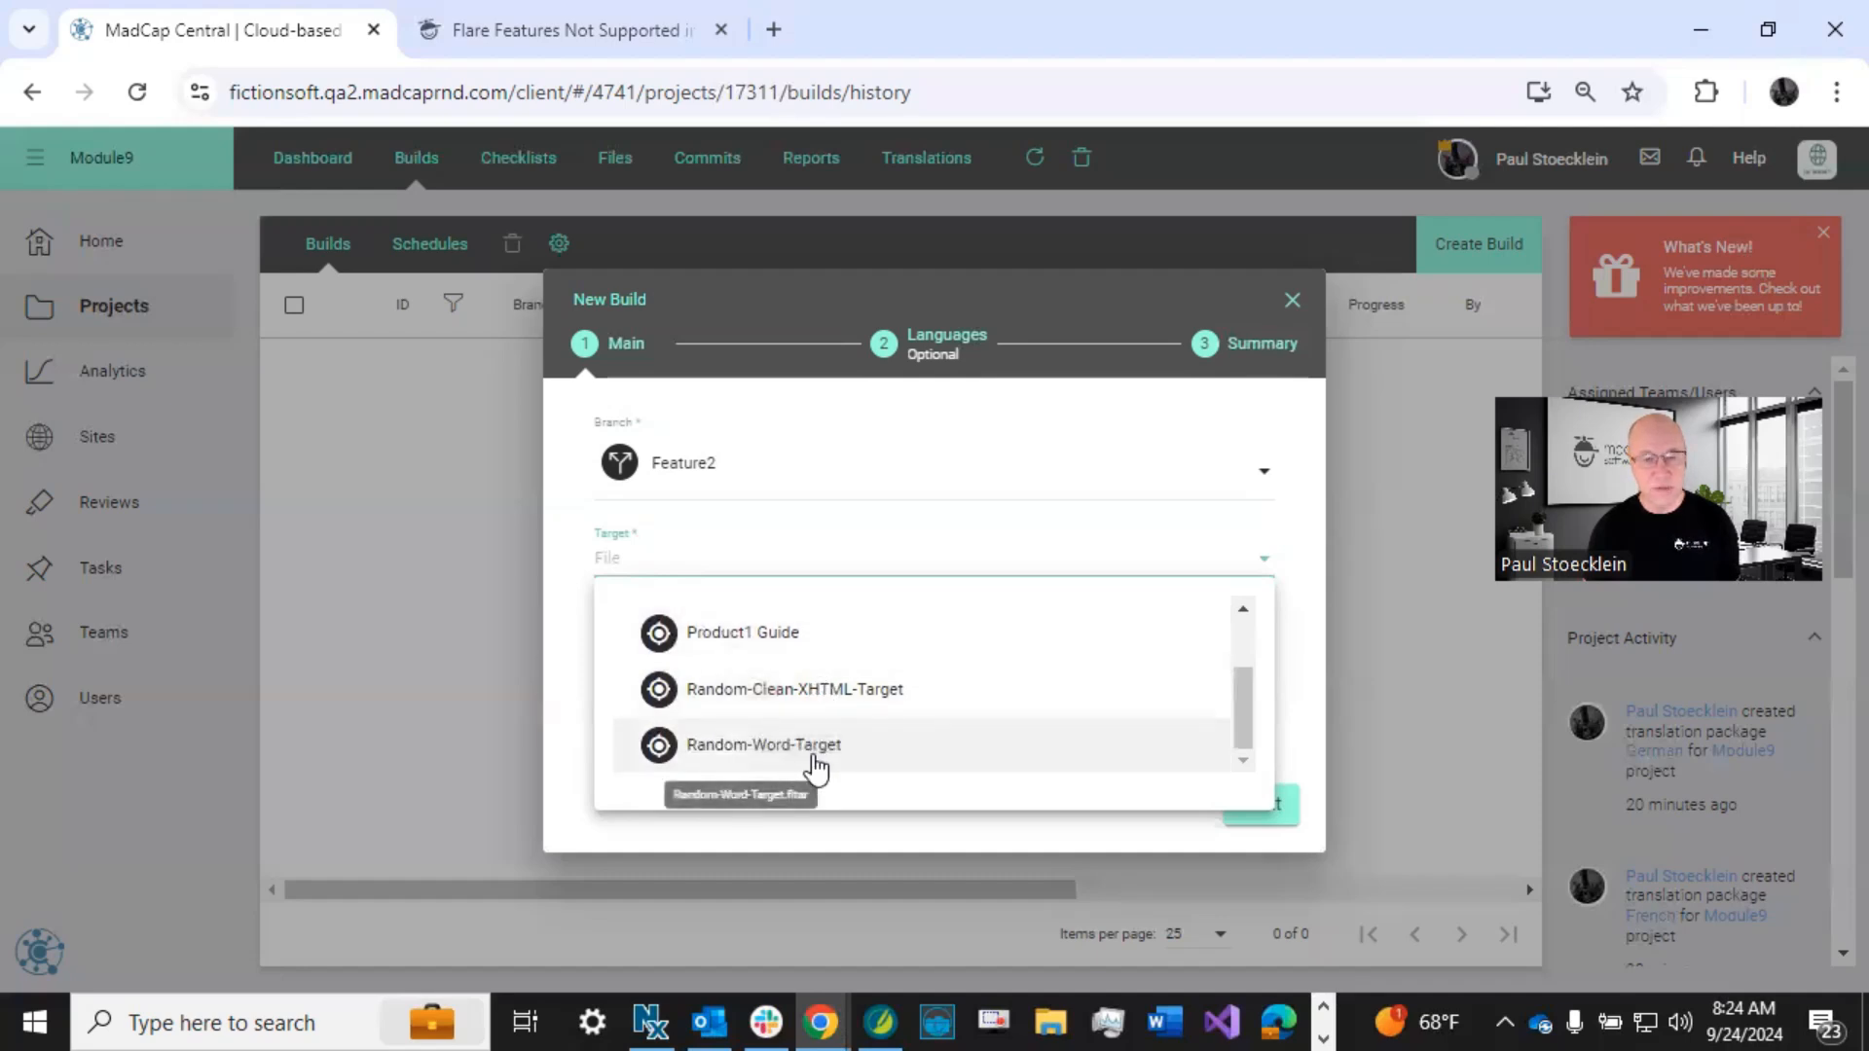
scroll(769, 701, up, 2)
click(758, 676)
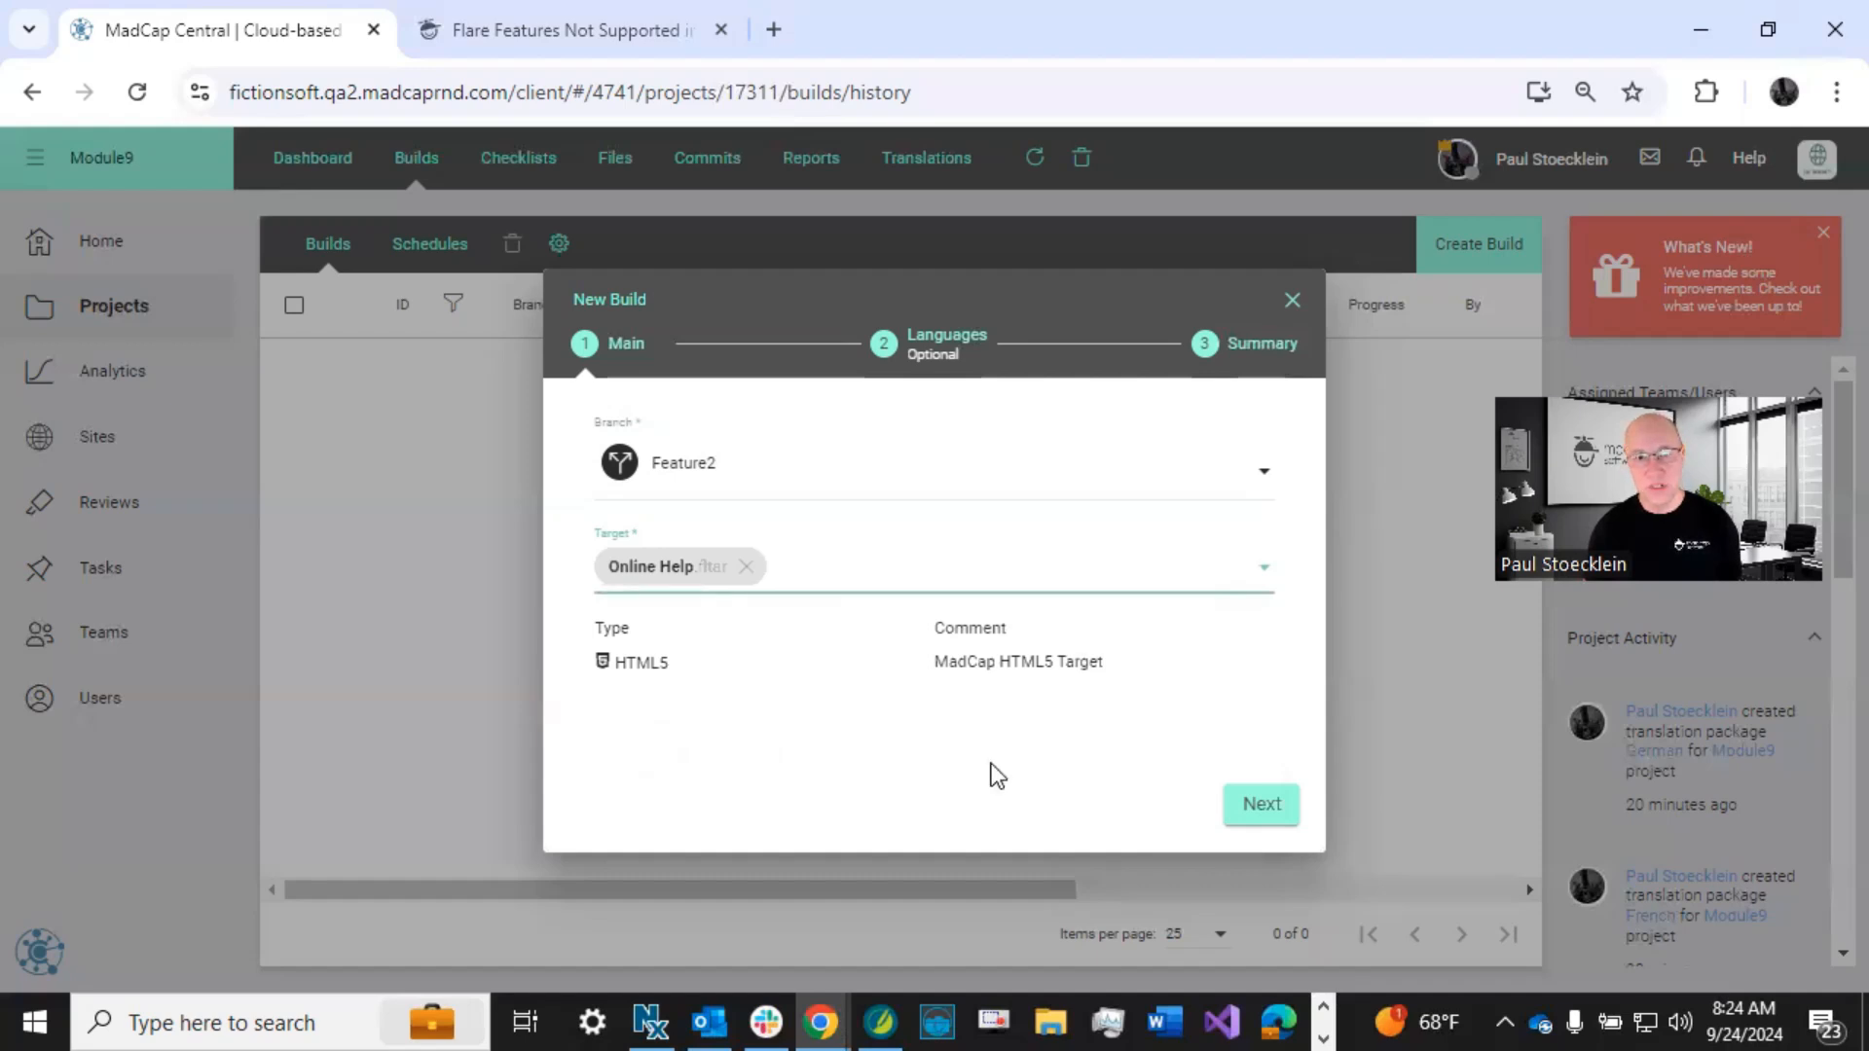
click(1271, 806)
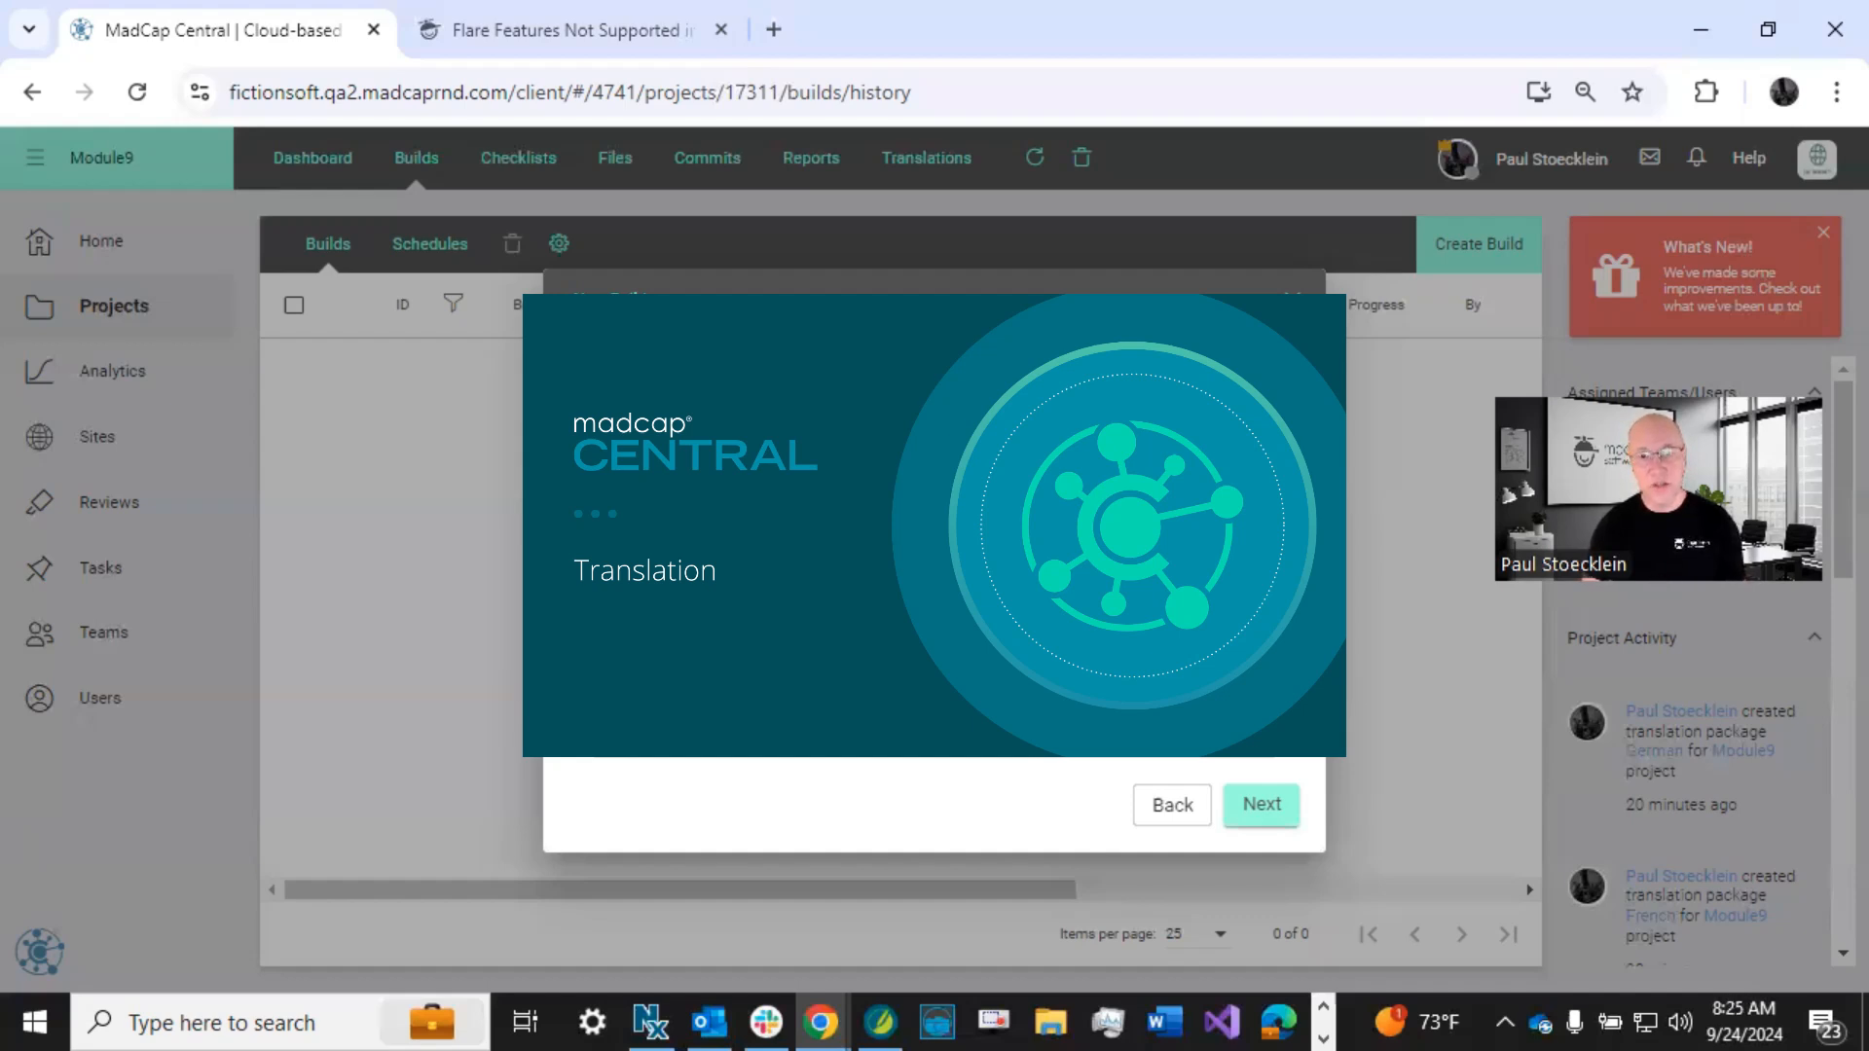
click(1256, 804)
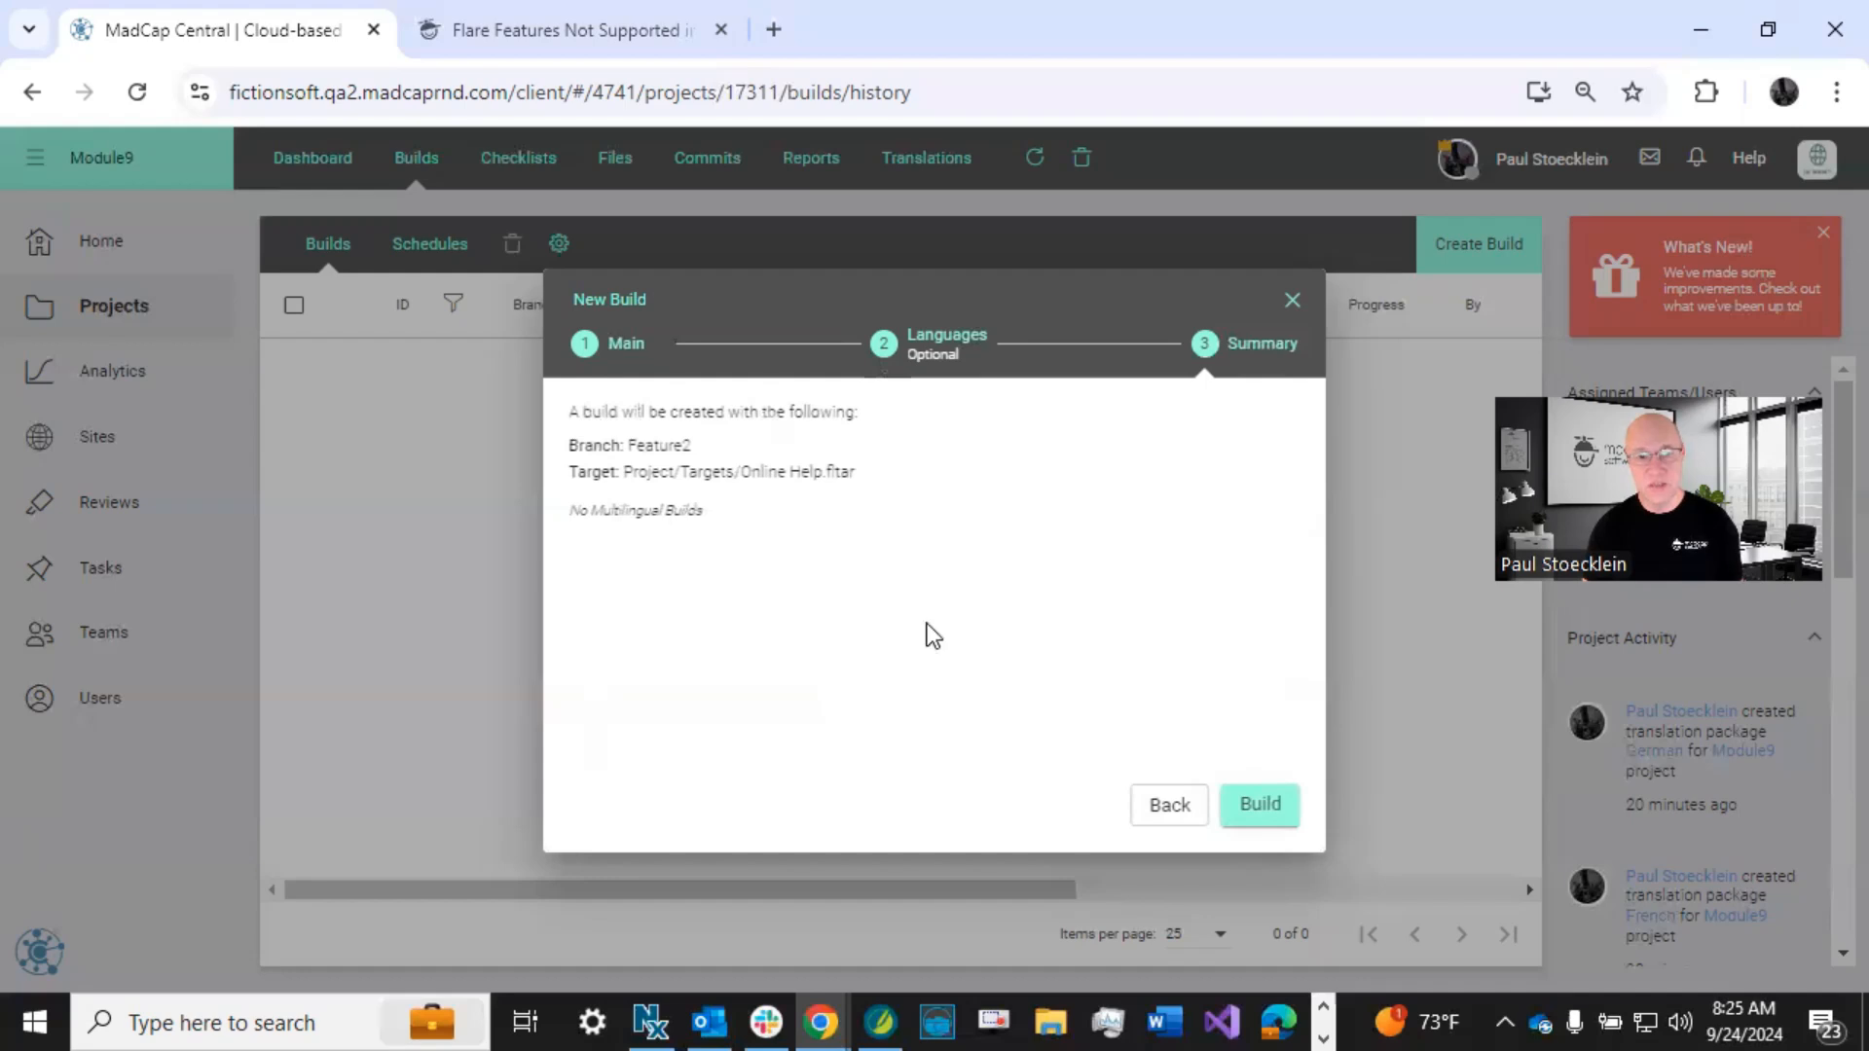
click(1242, 810)
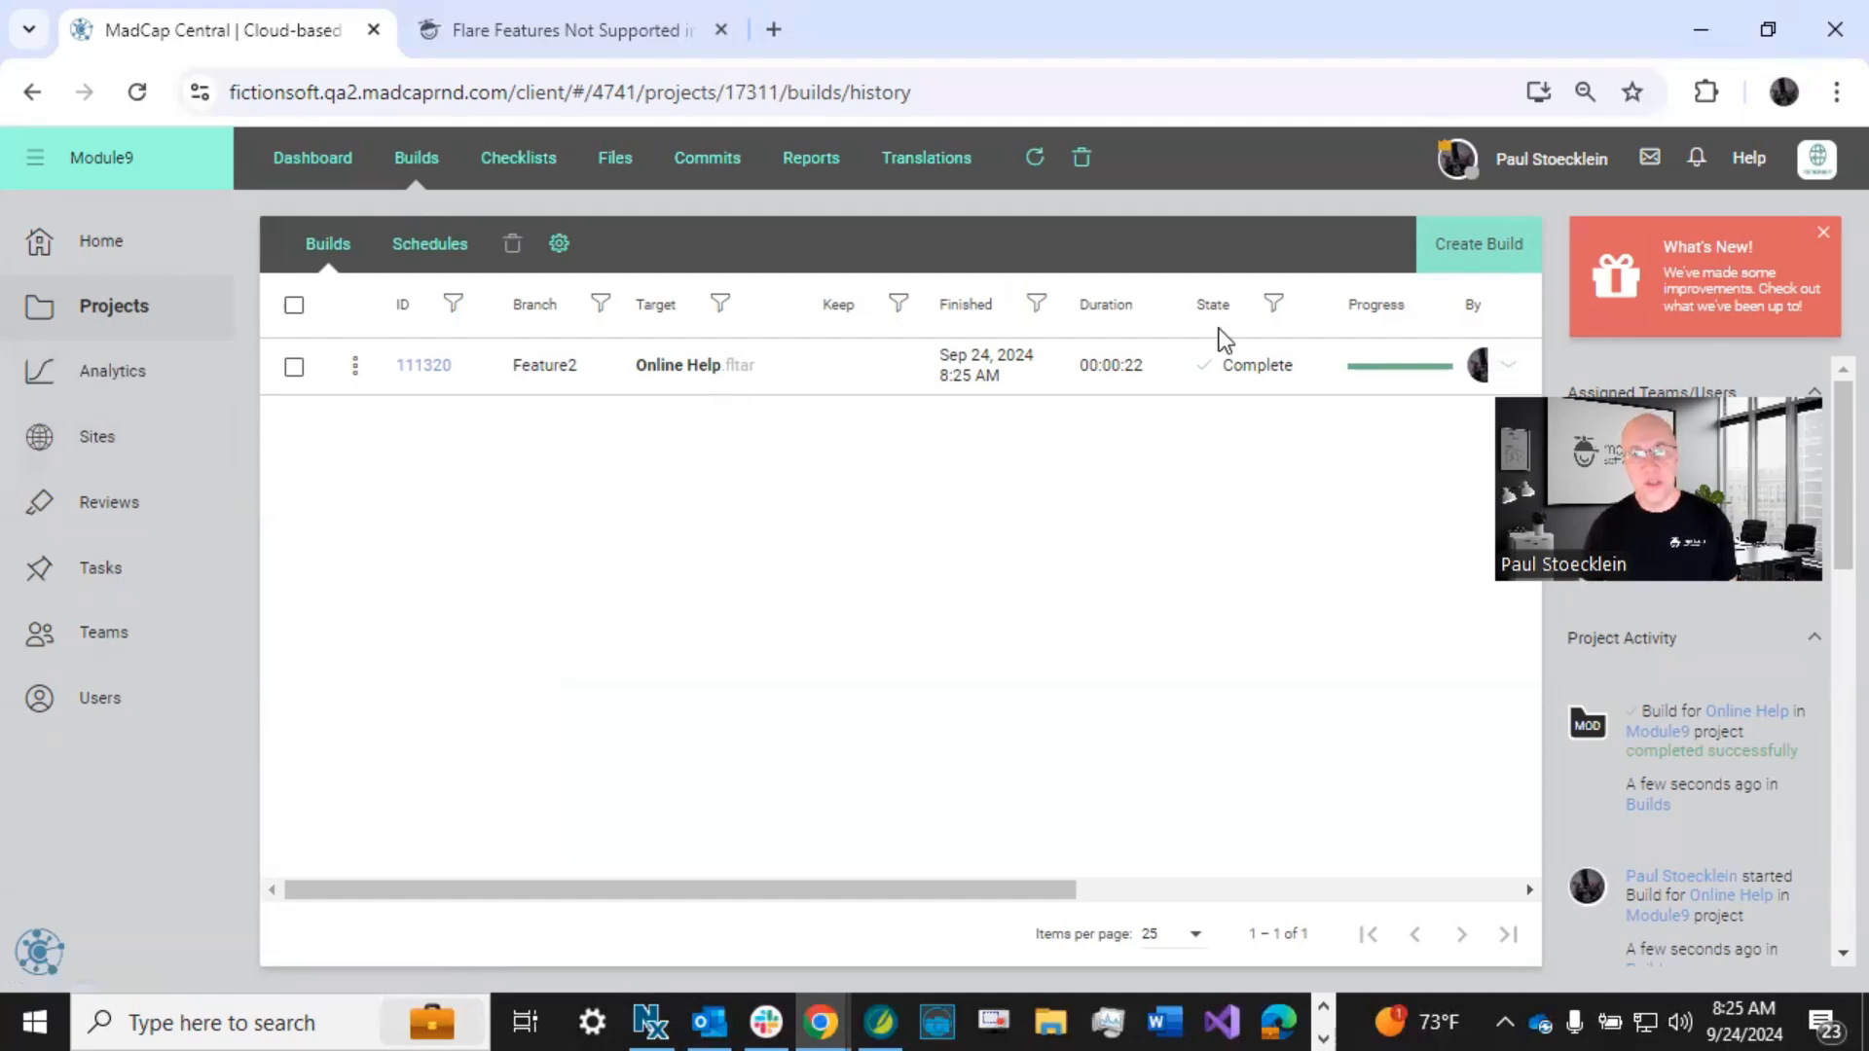
- Review the column choices for the builds list without changing them, and examine the list's remaining columns
click(559, 243)
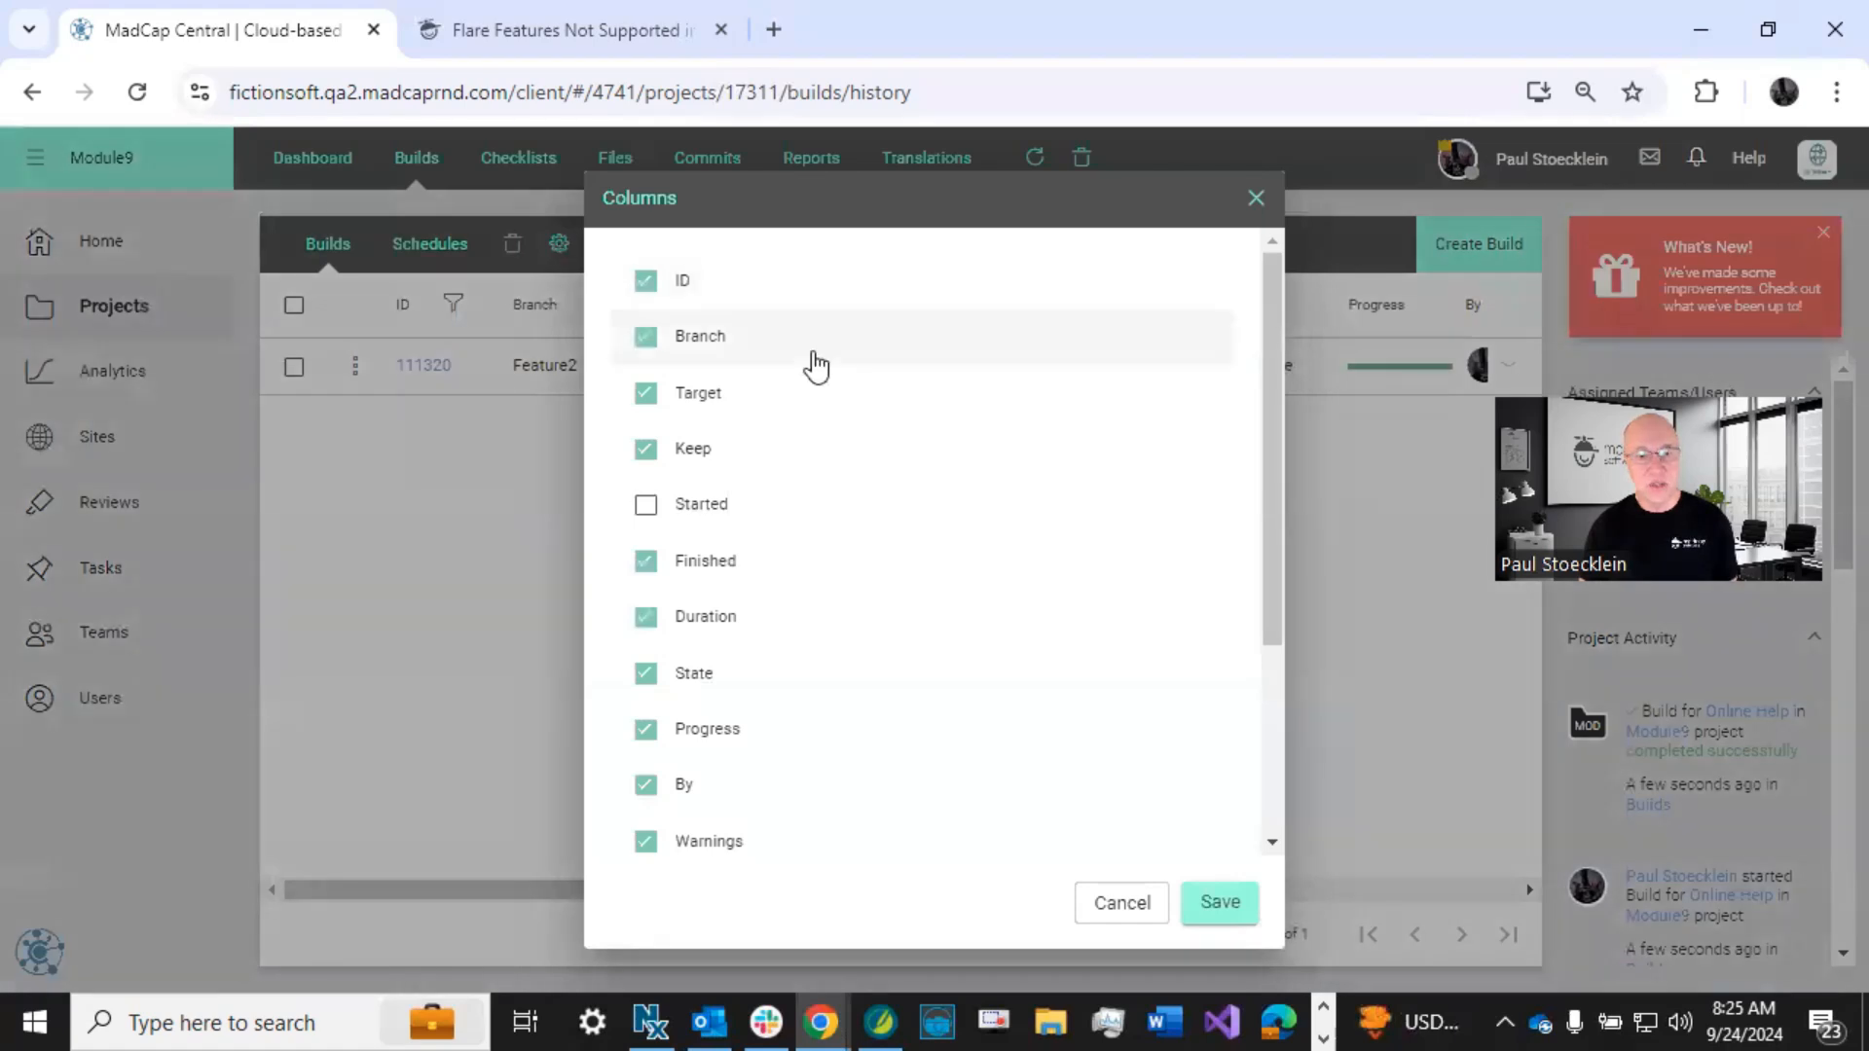
scroll(813, 367, down, 3)
scroll(814, 367, up, 3)
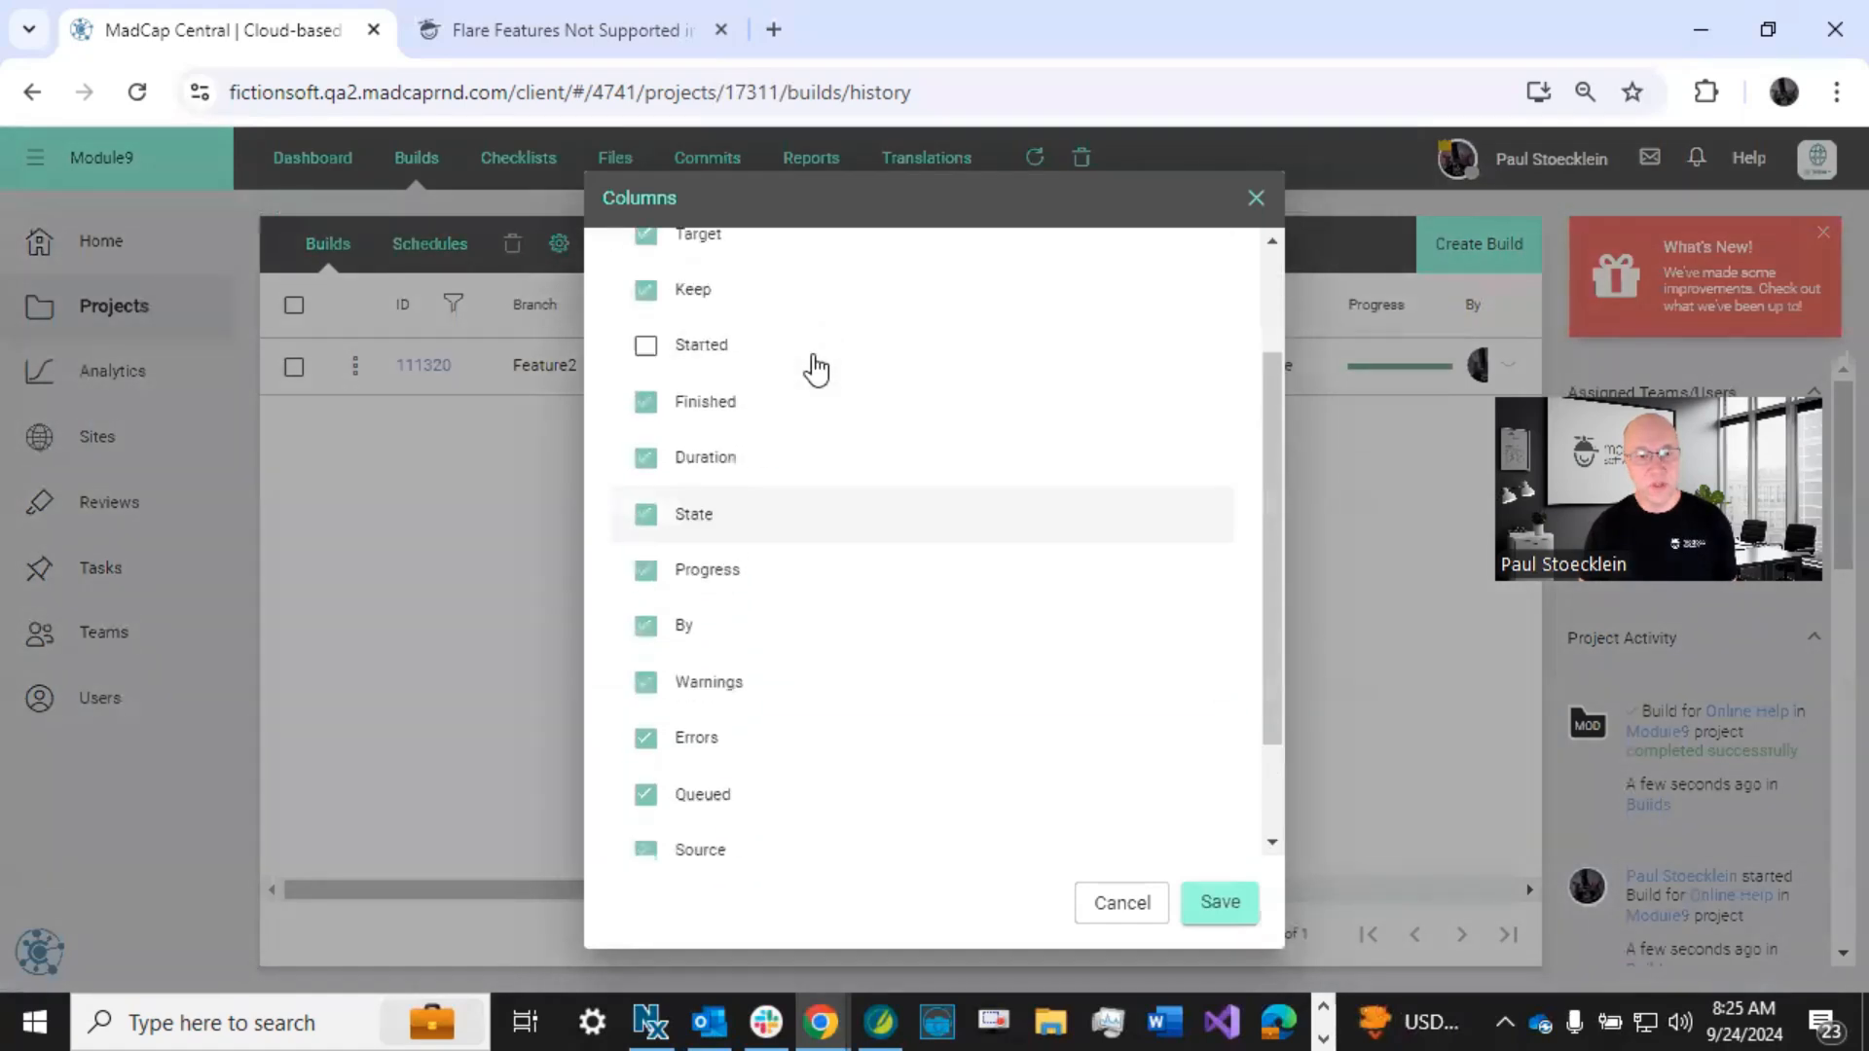
click(1147, 901)
drag(1010, 893, 1415, 876)
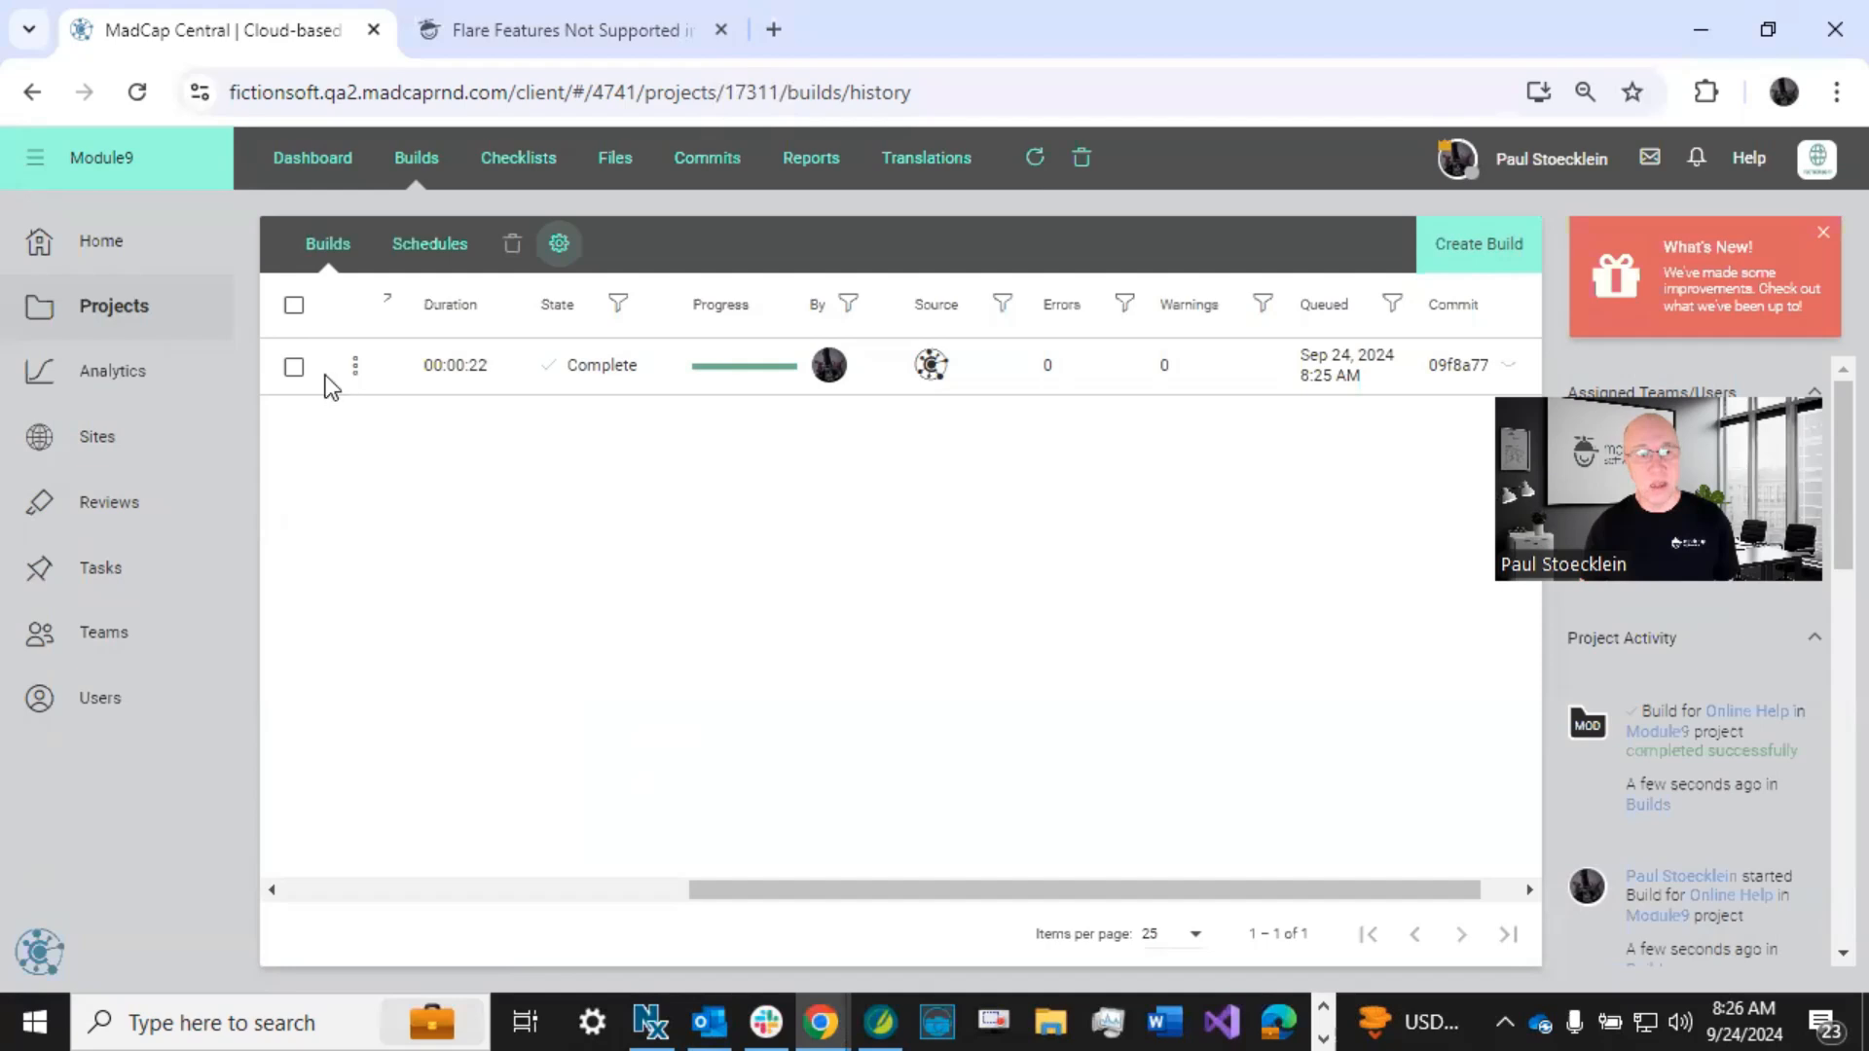
- Look through the actions available for the Online Help build and expand its row to view the private URL and sites
click(356, 367)
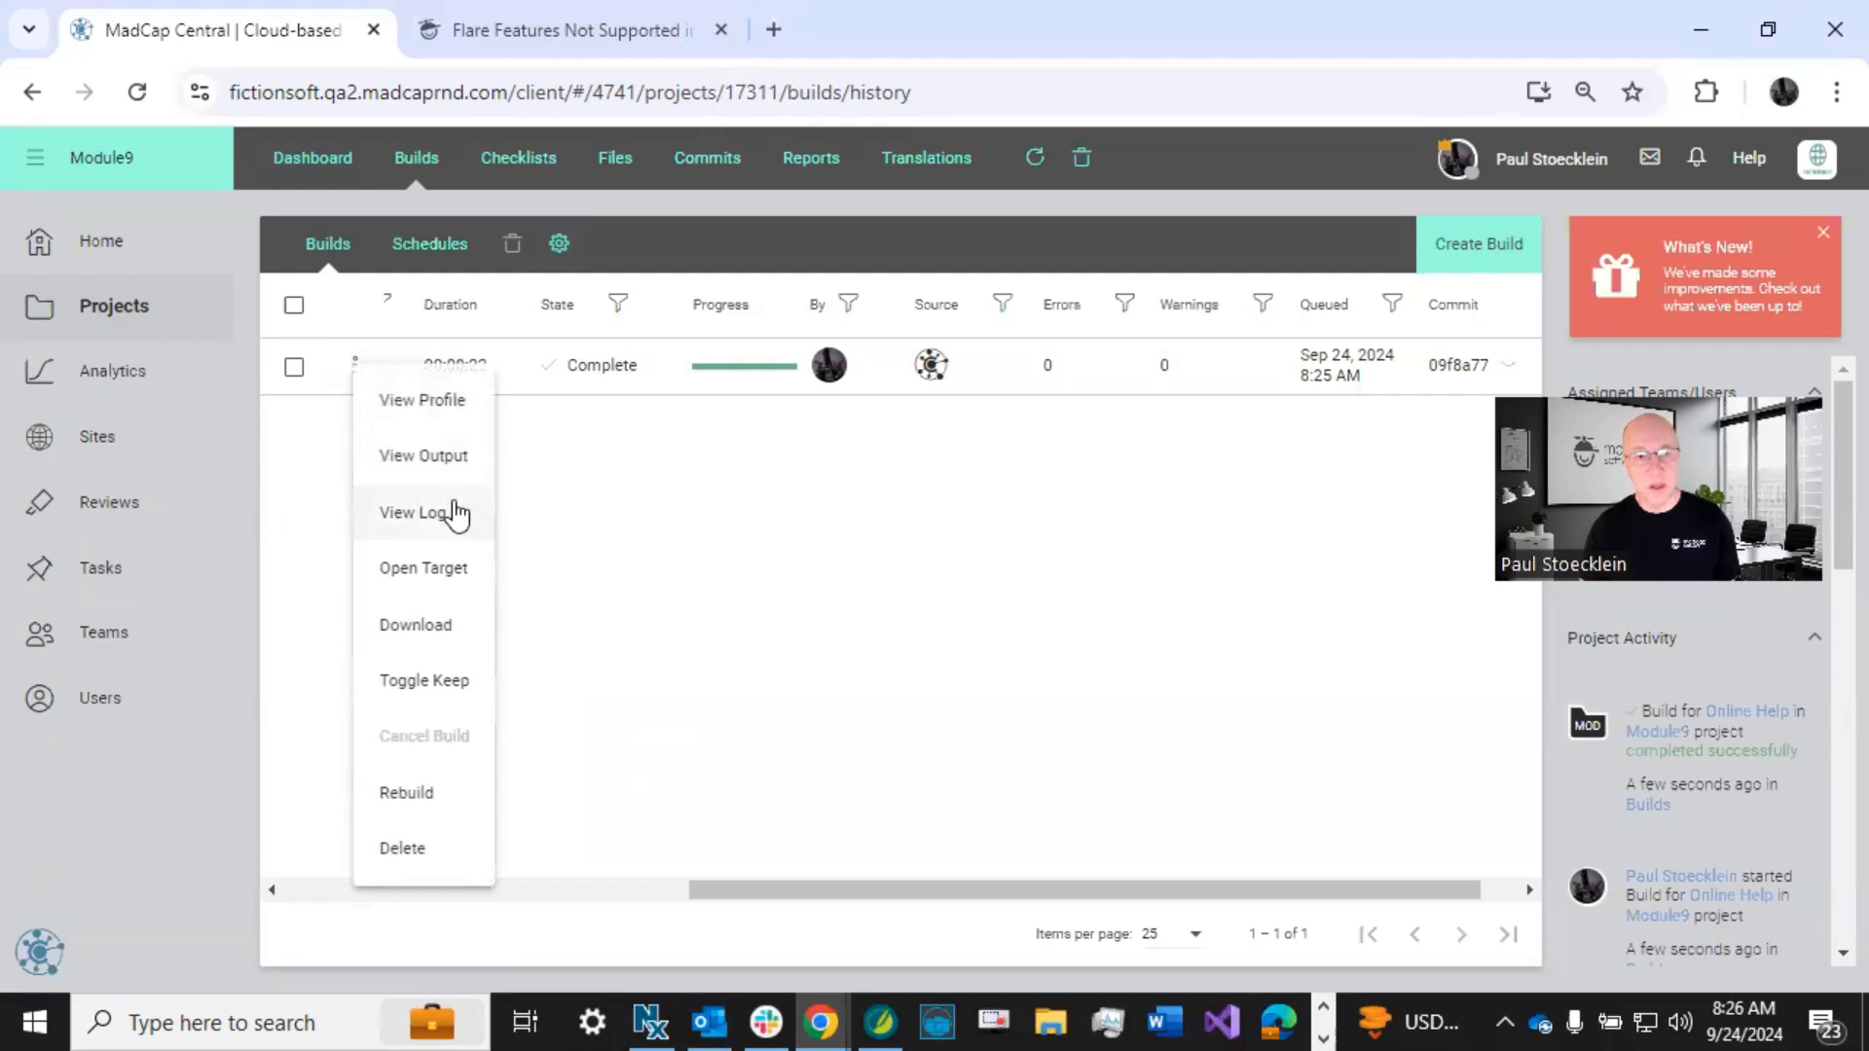
click(796, 575)
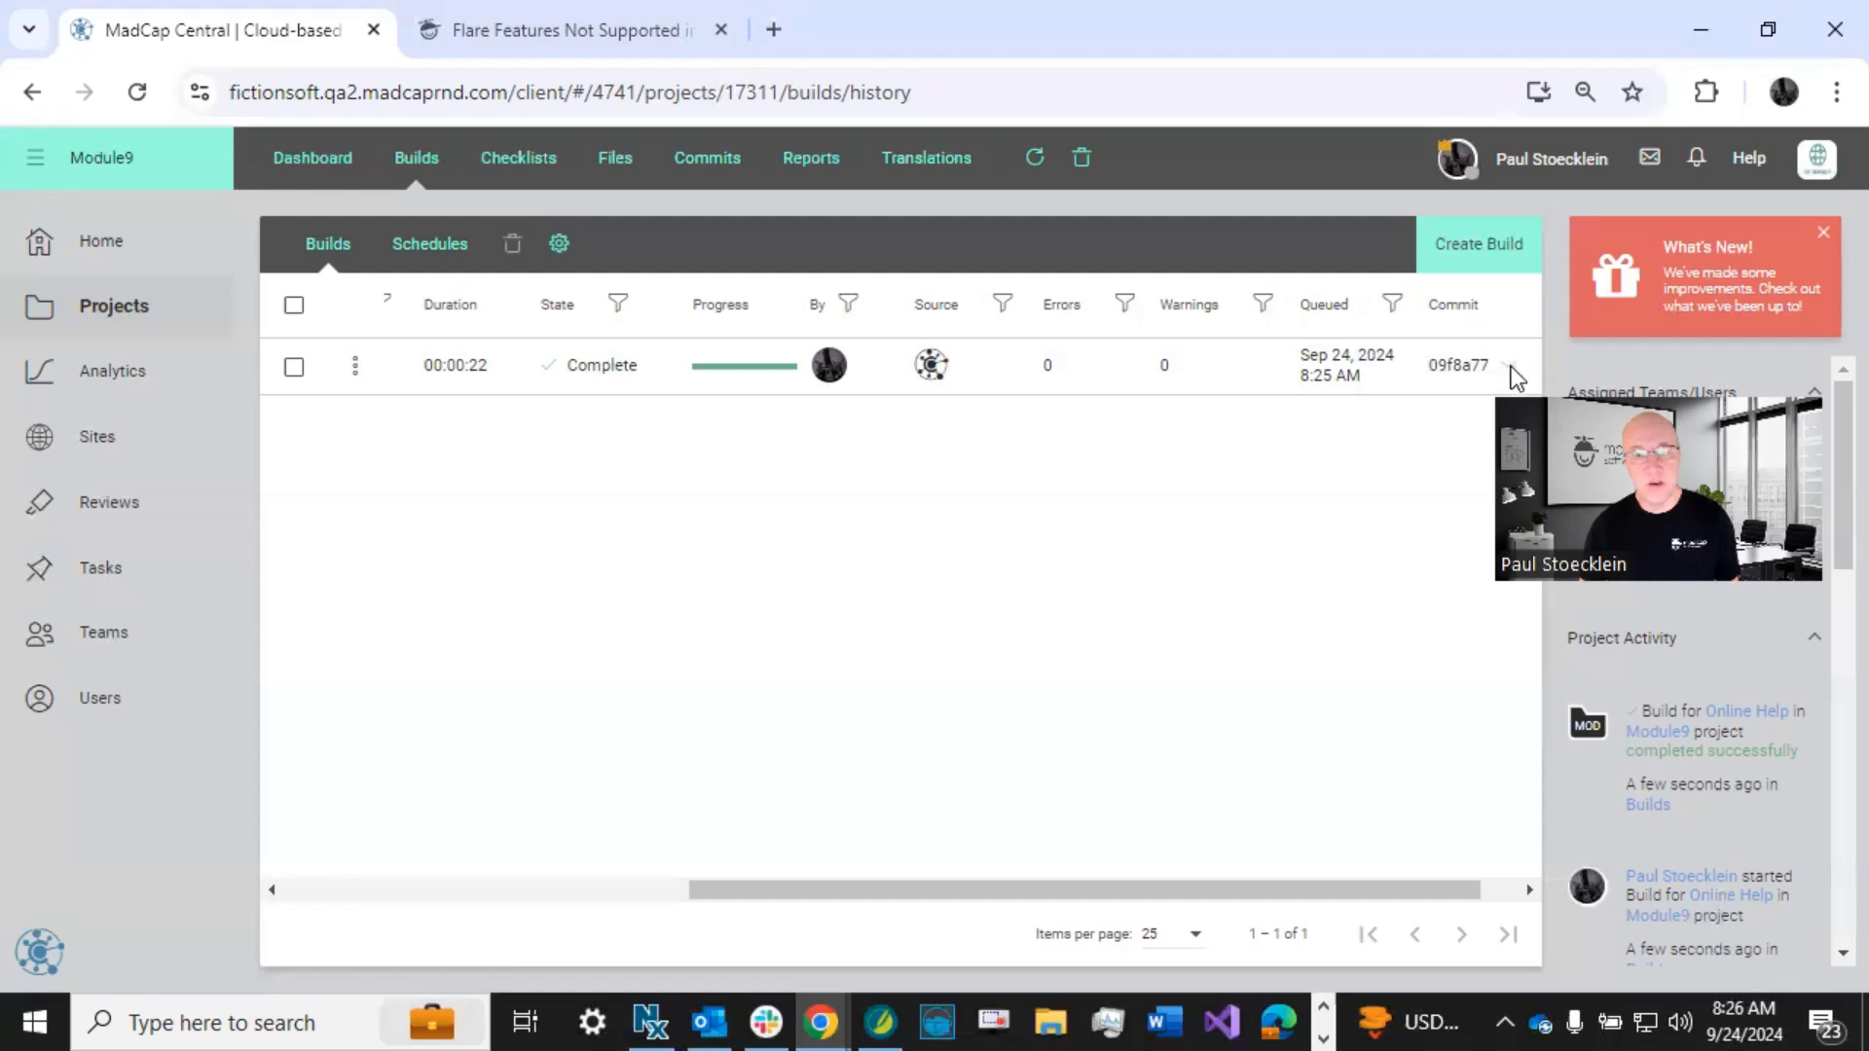
click(1214, 379)
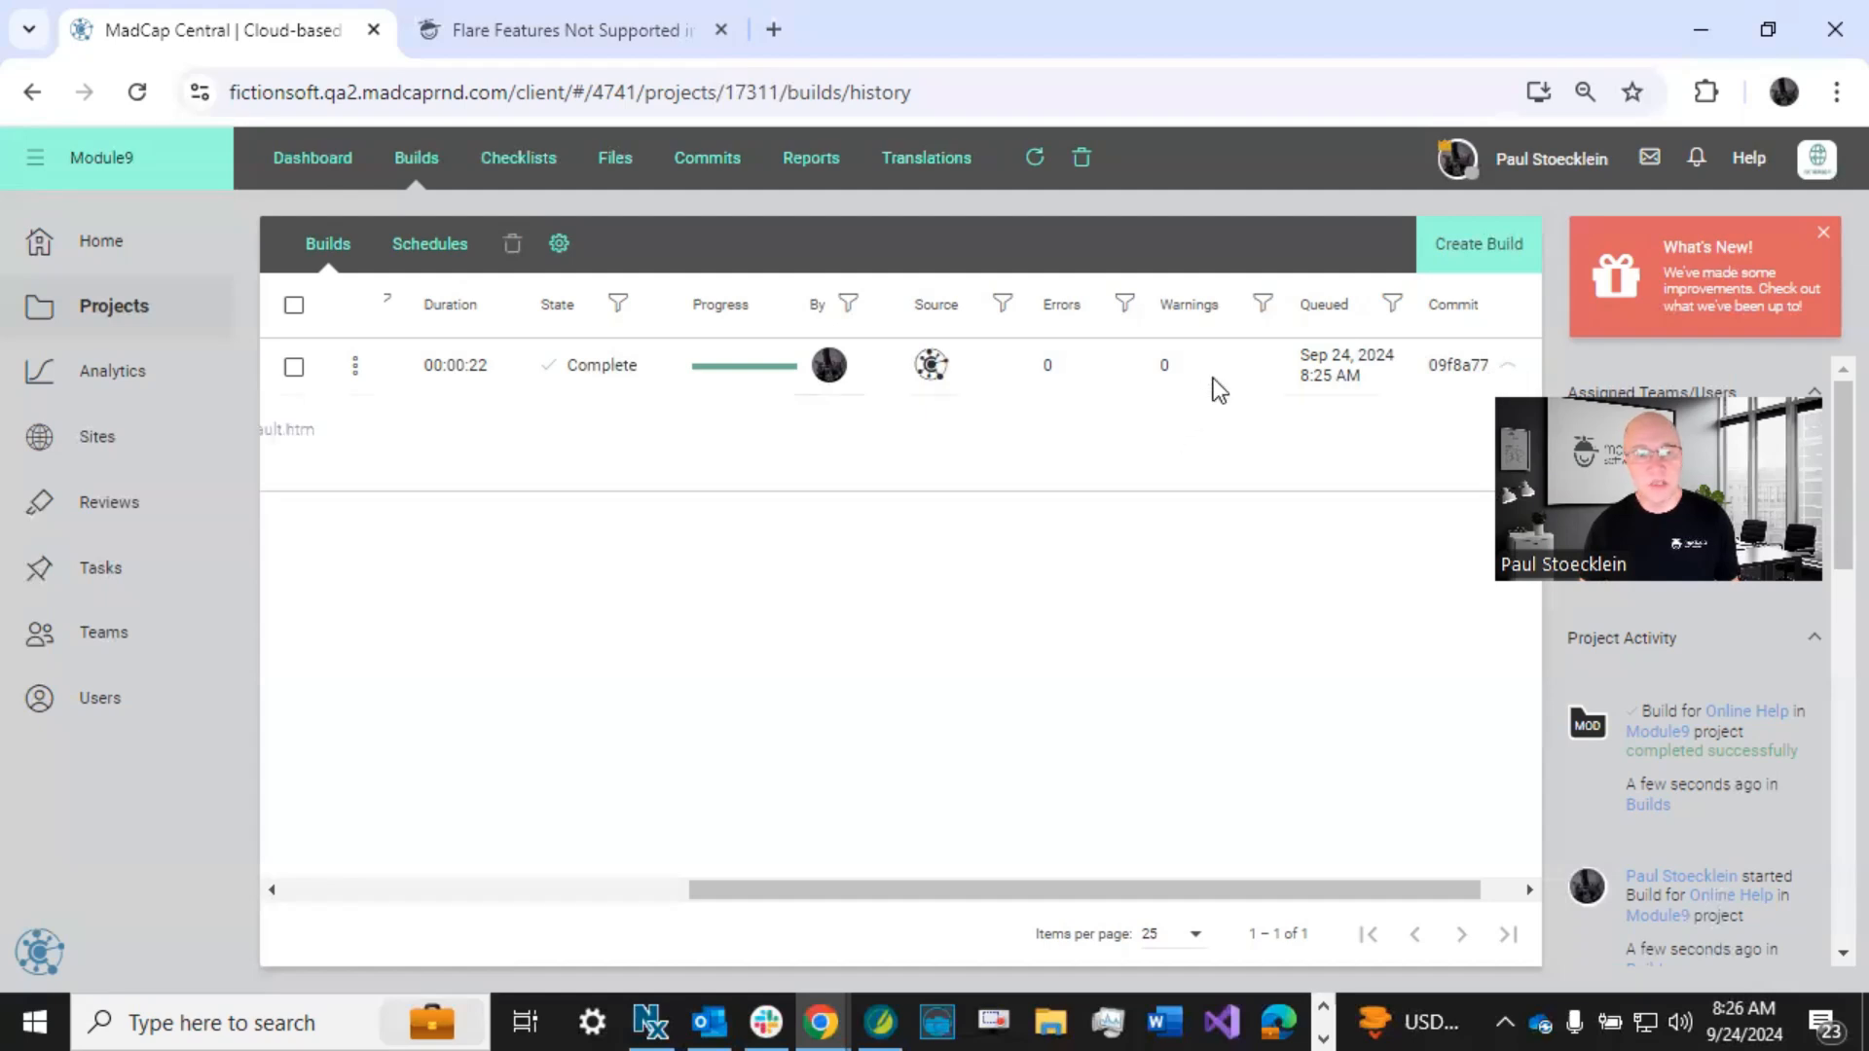
click(621, 890)
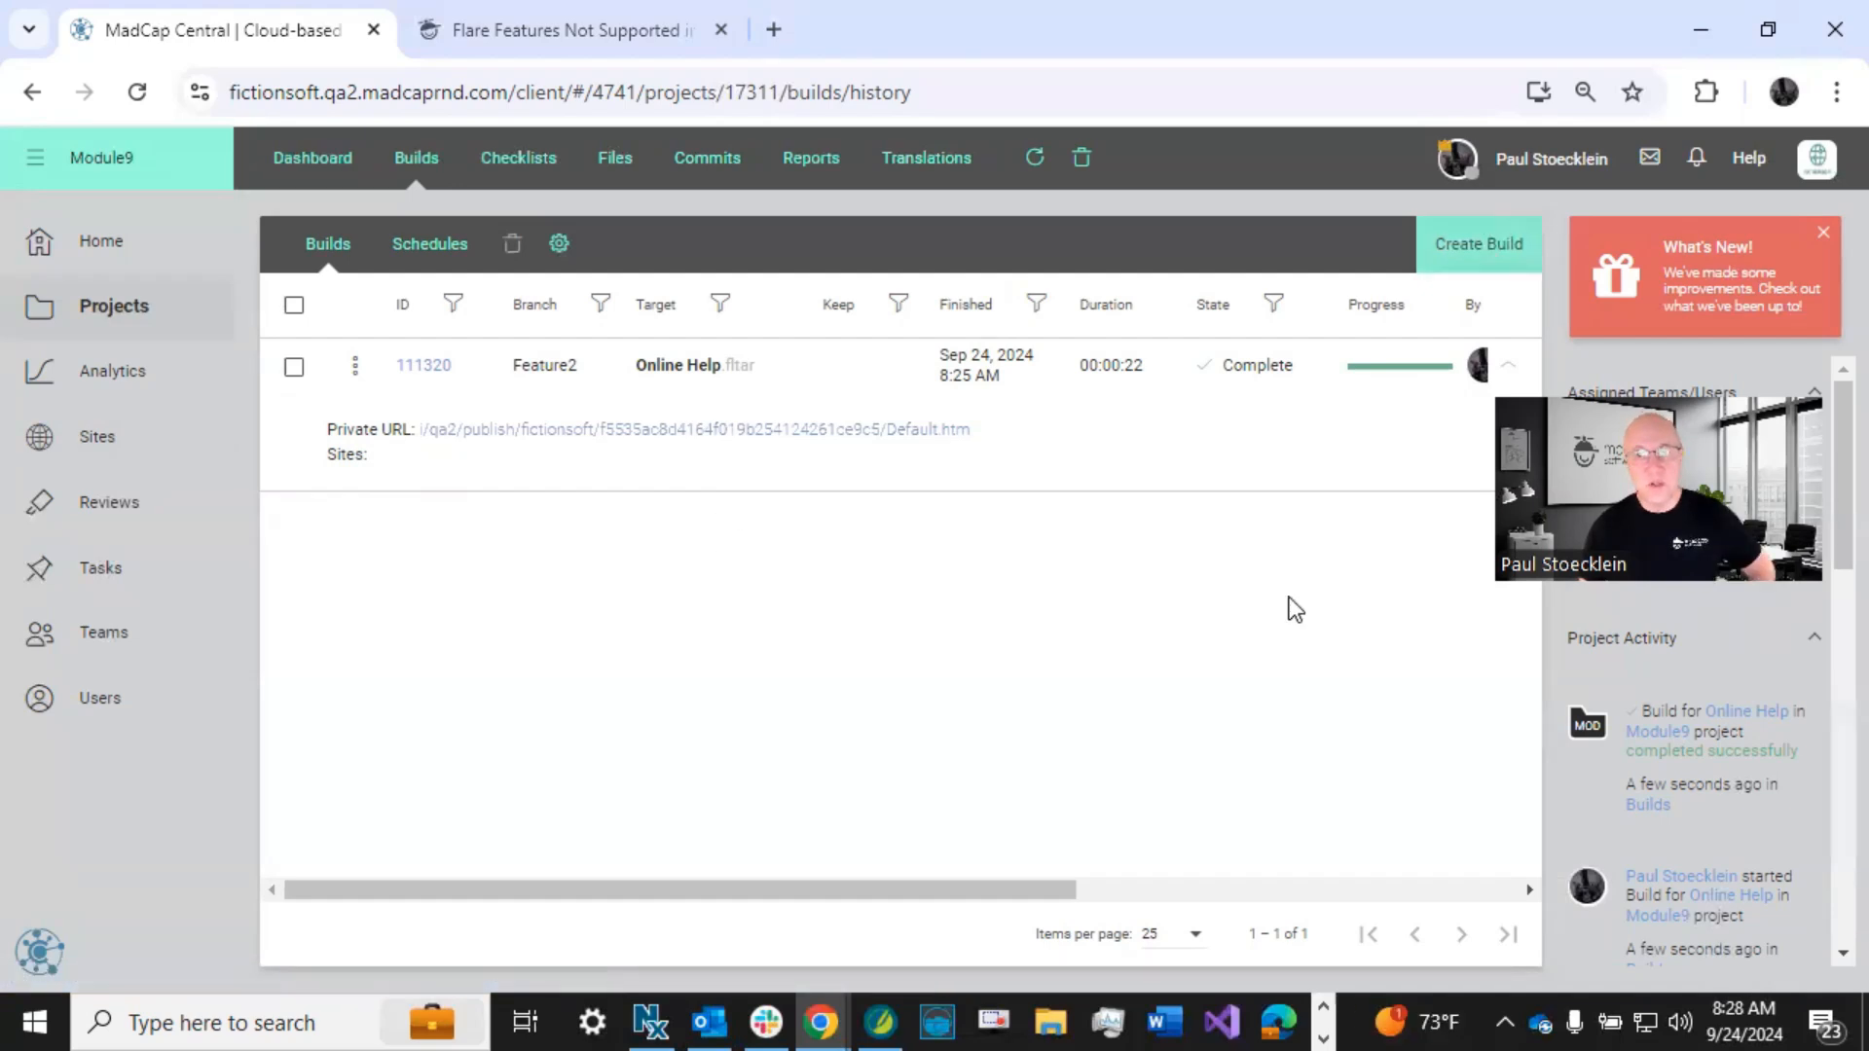
- Run another build from the Feature2 branch with Getting Started Guide as the target and no additional languages
click(1448, 242)
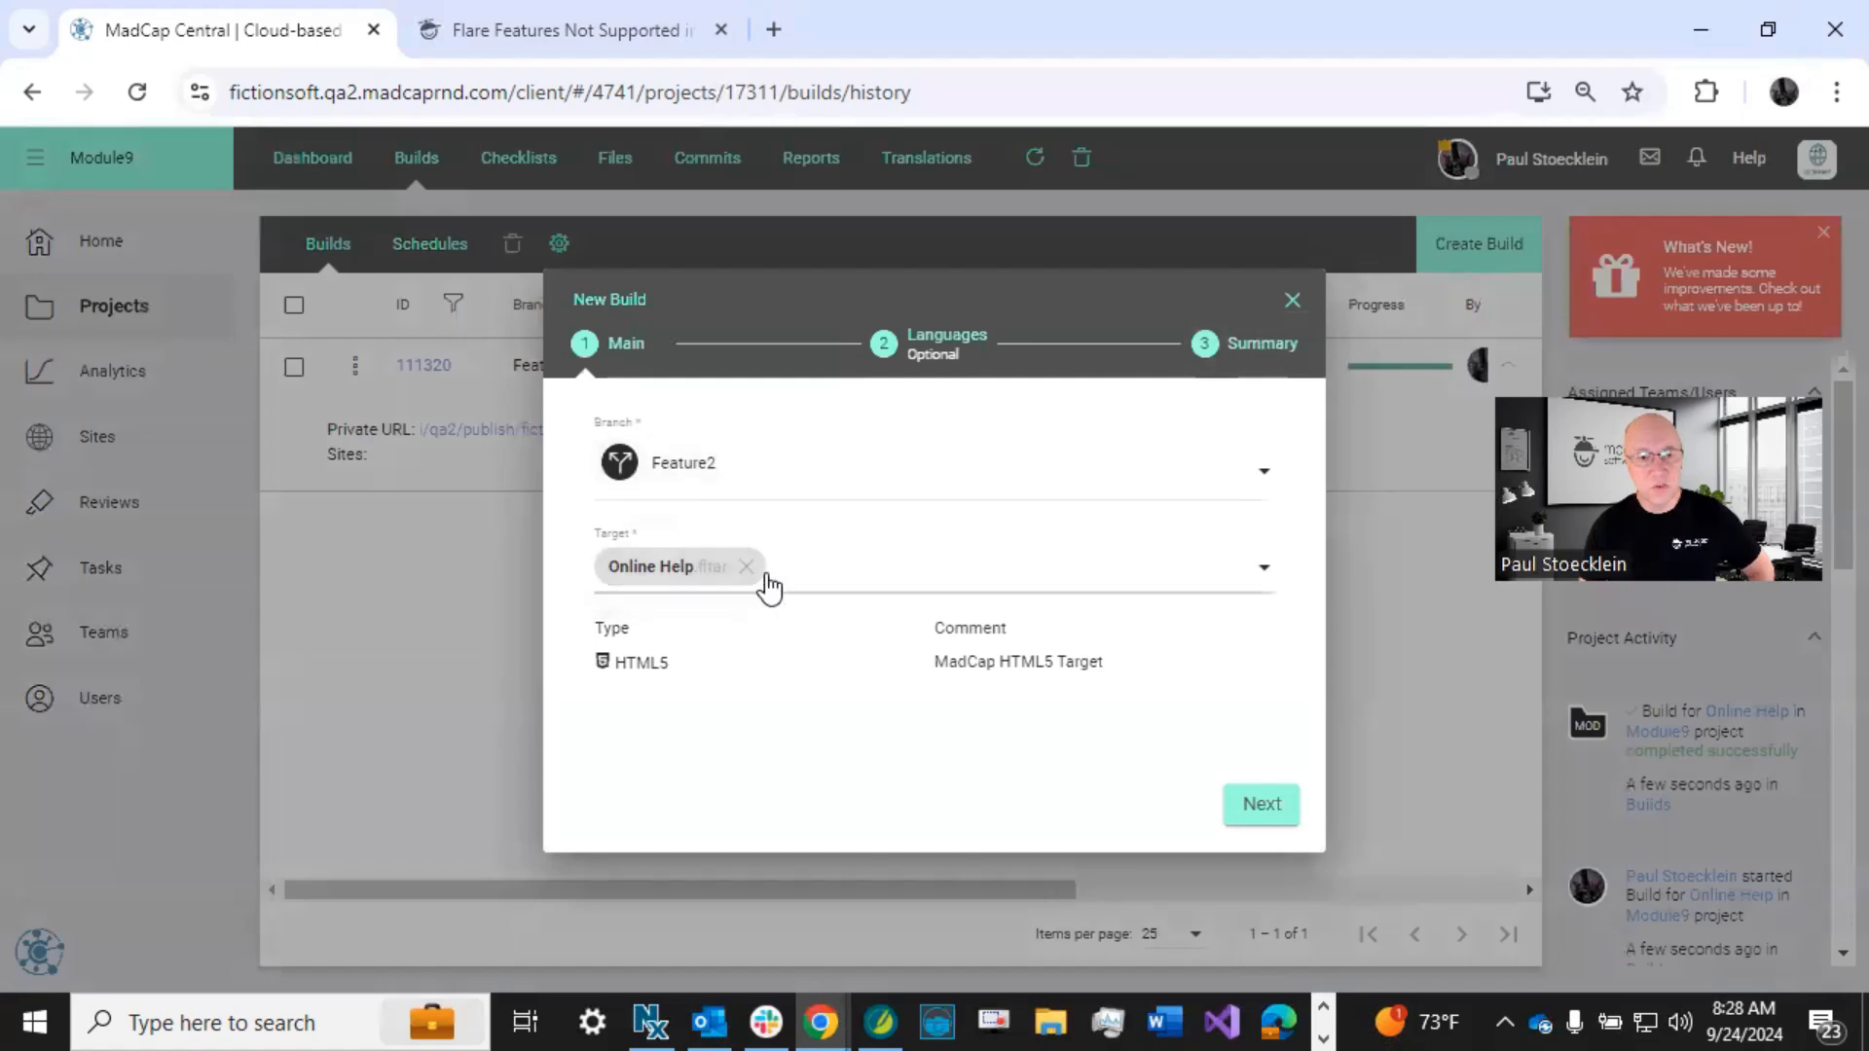
click(747, 566)
click(754, 566)
click(765, 621)
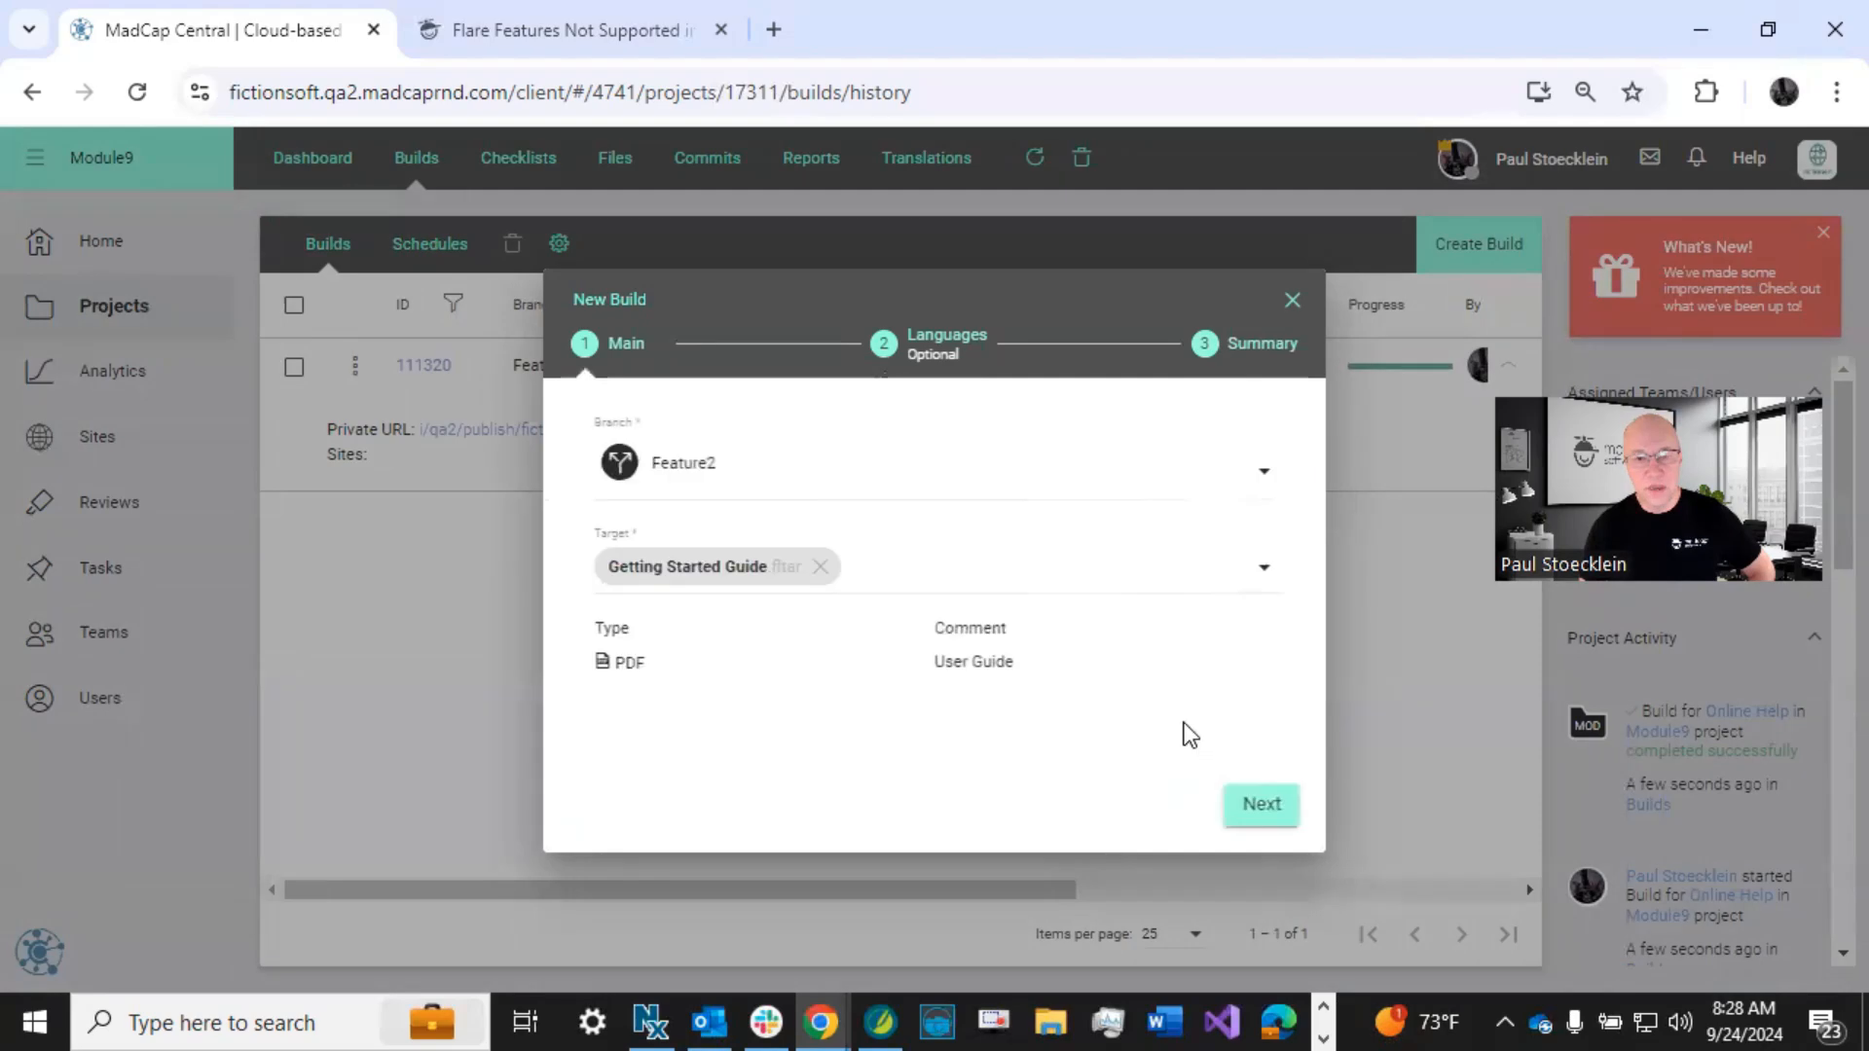
click(1266, 805)
click(1247, 808)
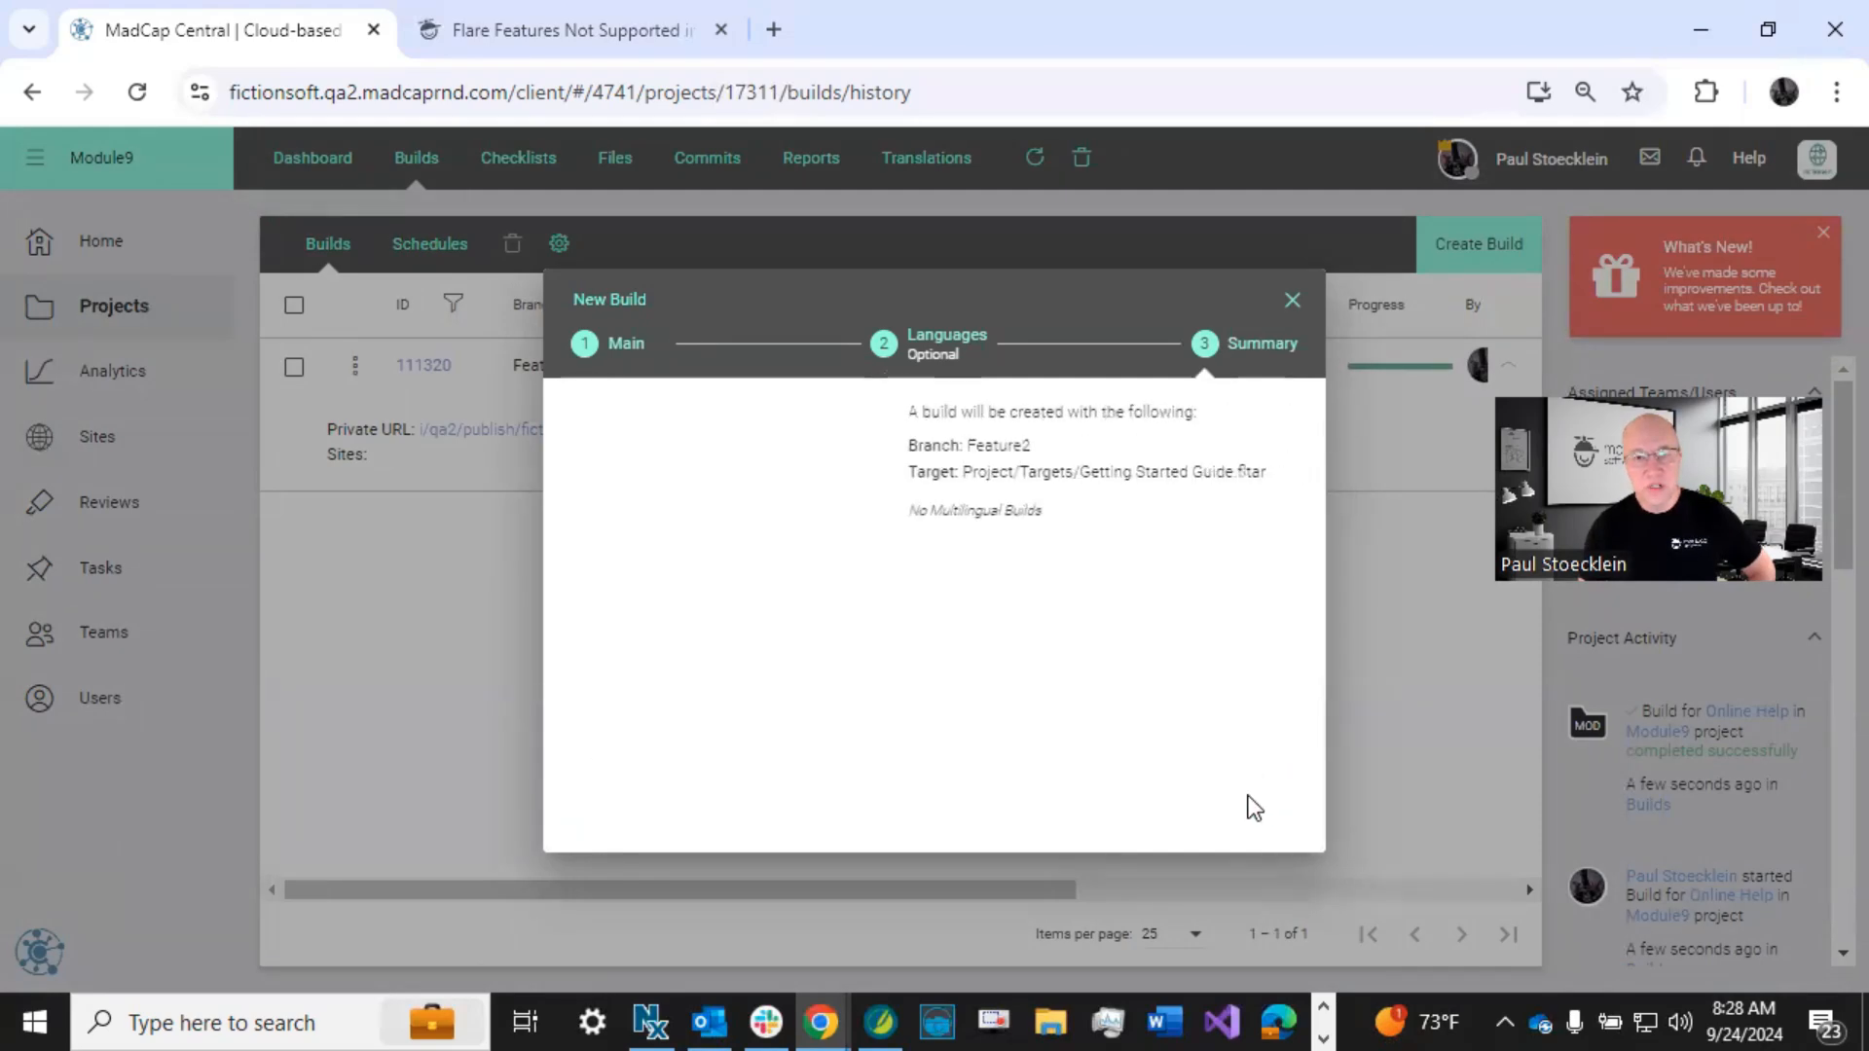
click(1248, 802)
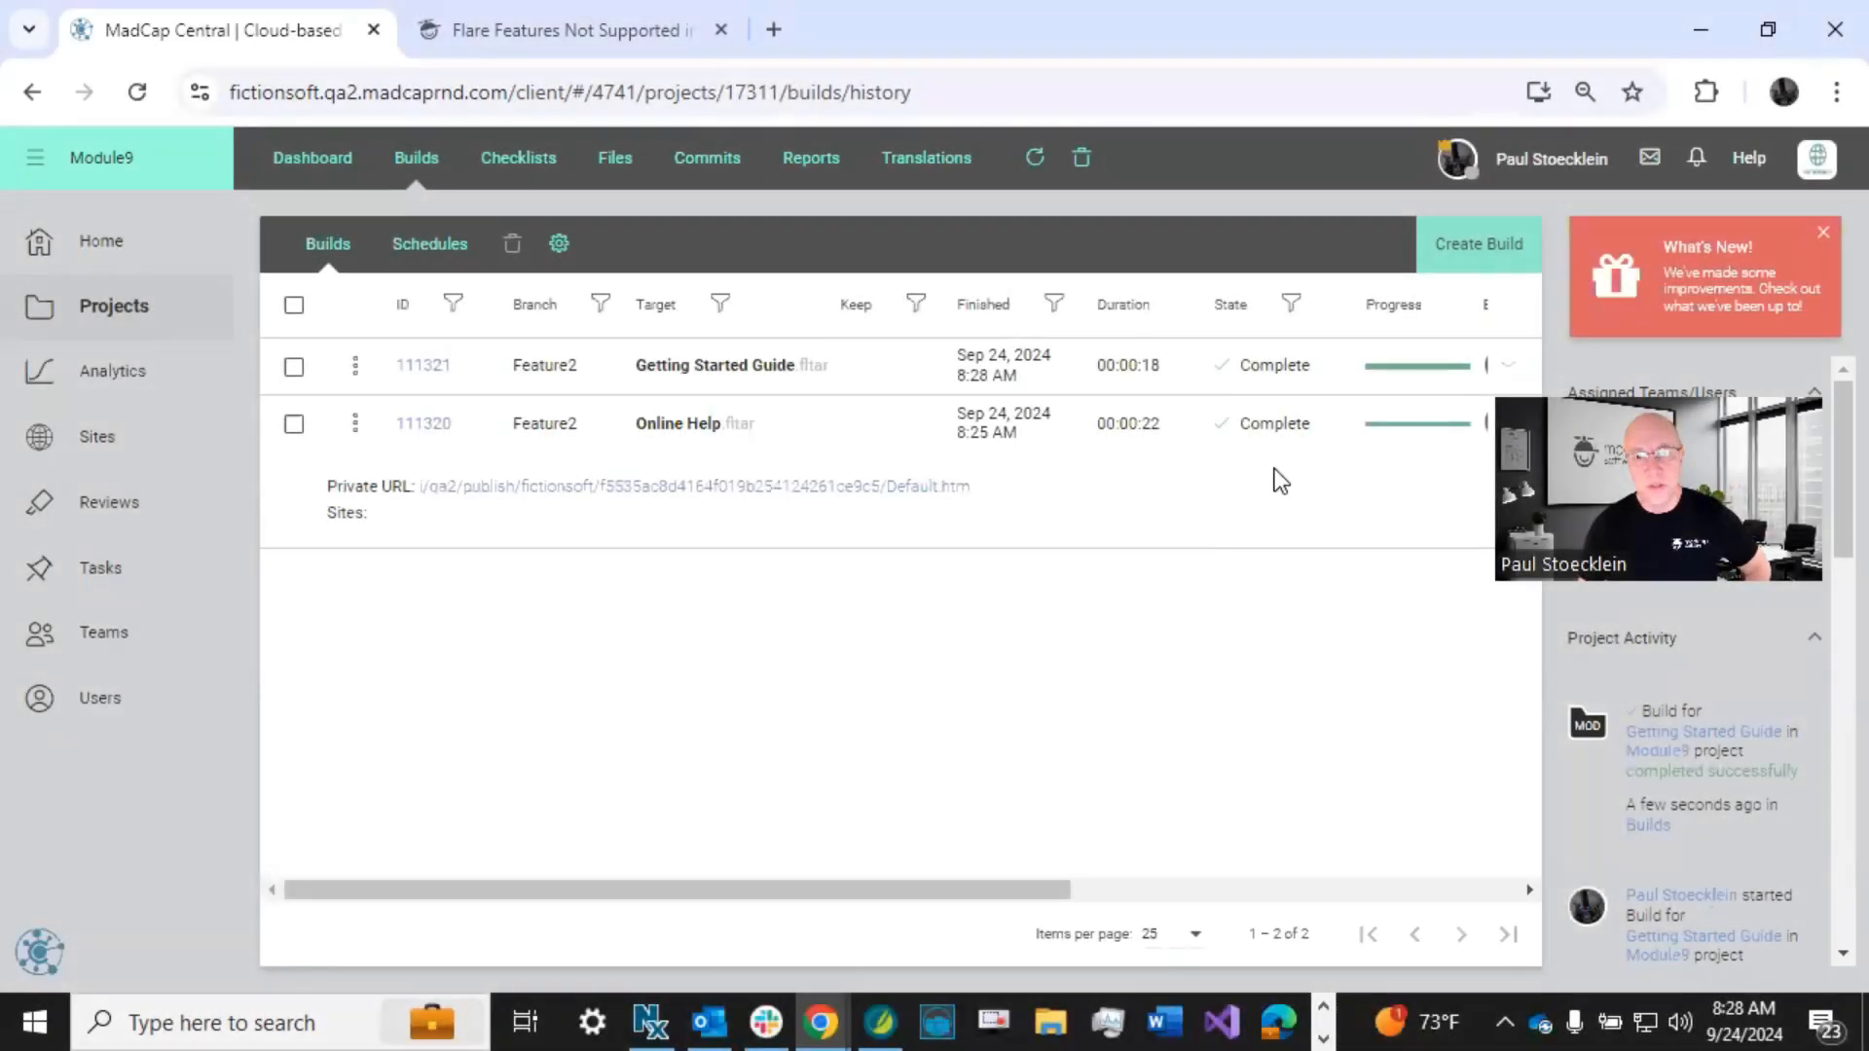
- Examine the builds list's remaining columns, collapse the Online Help build's details and expand those of the Getting Started Guide build
drag(921, 880, 1251, 890)
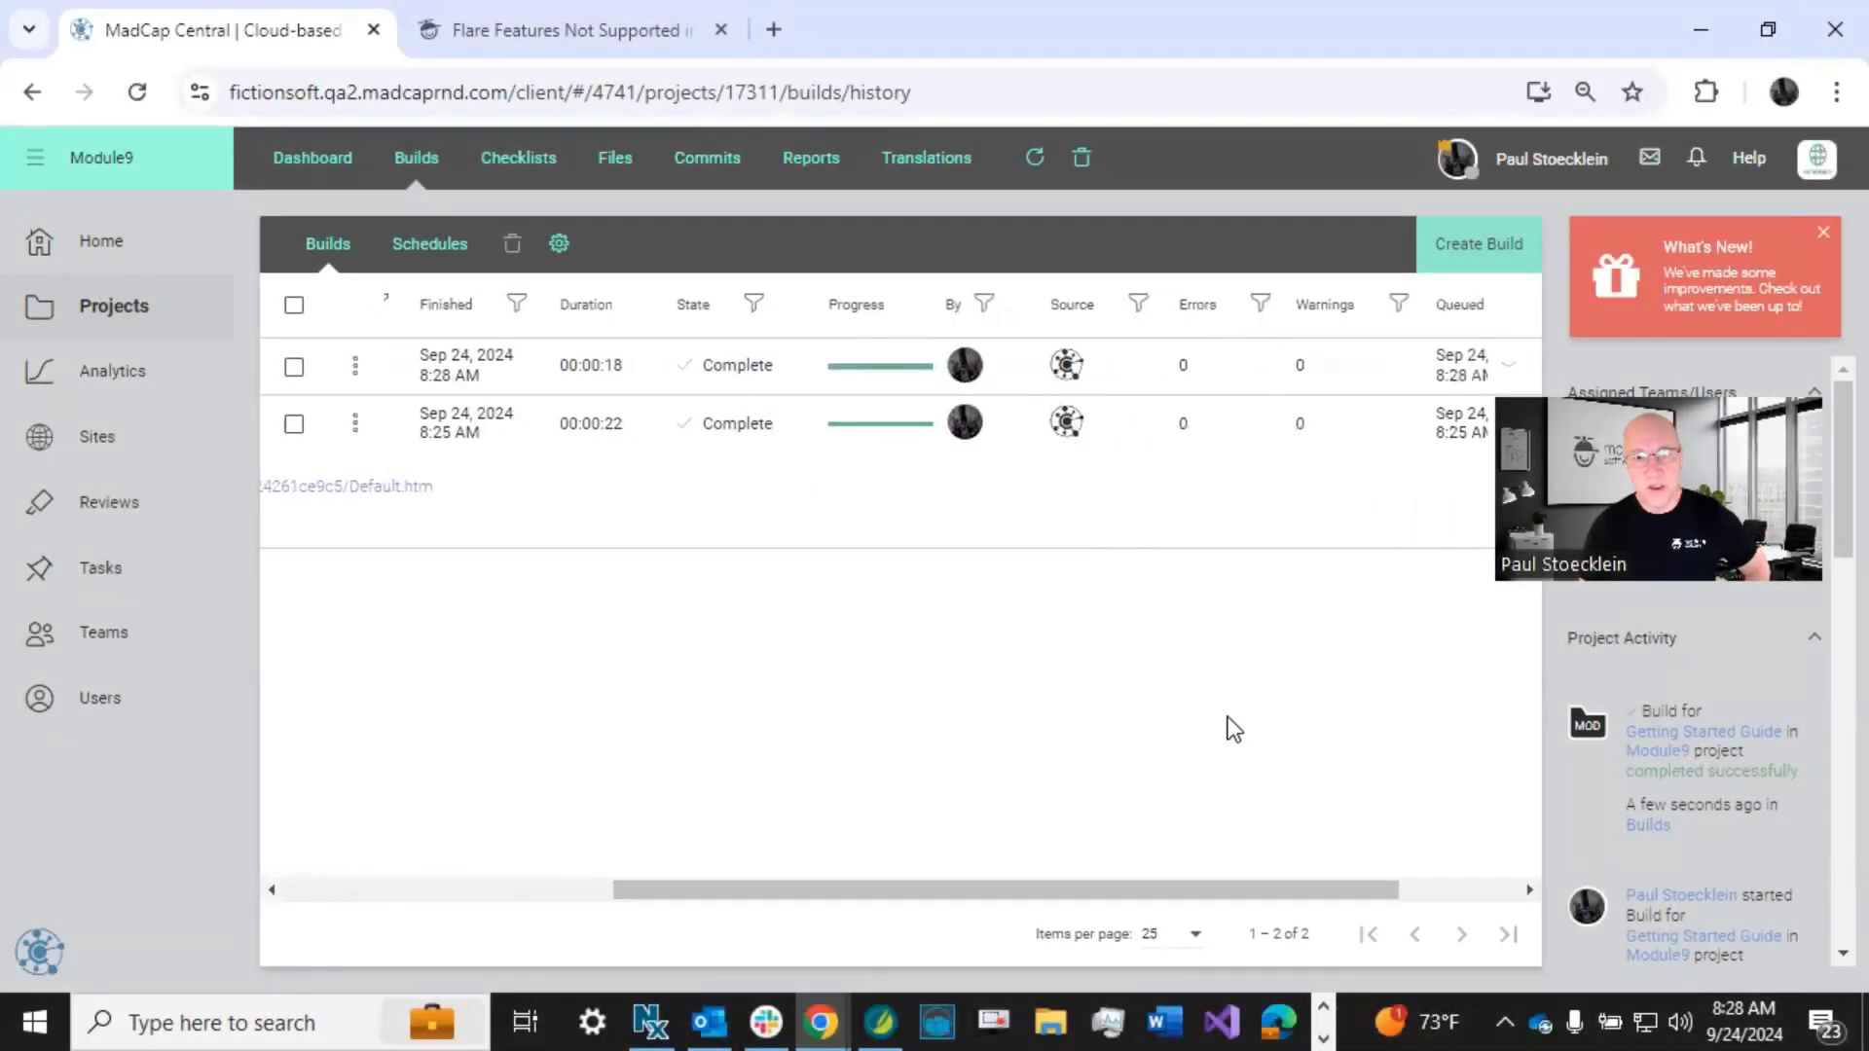
drag(775, 898, 448, 891)
click(820, 434)
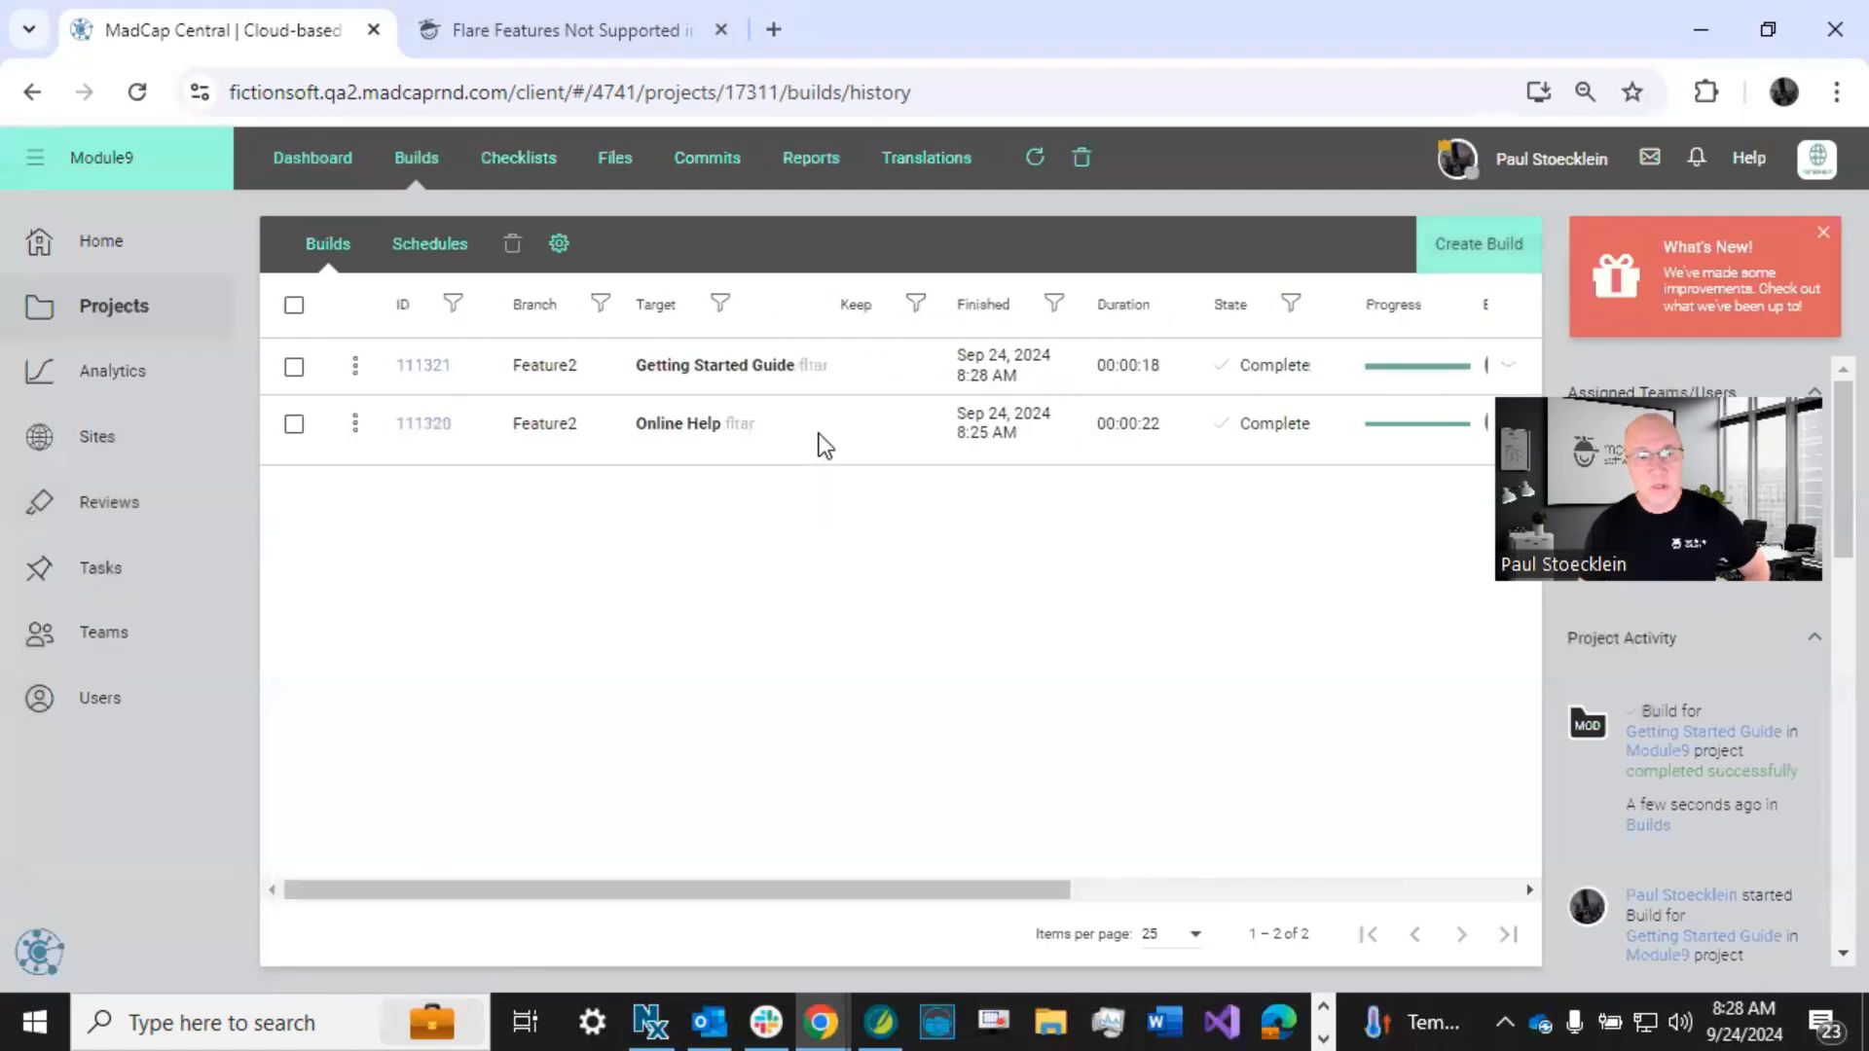
click(892, 369)
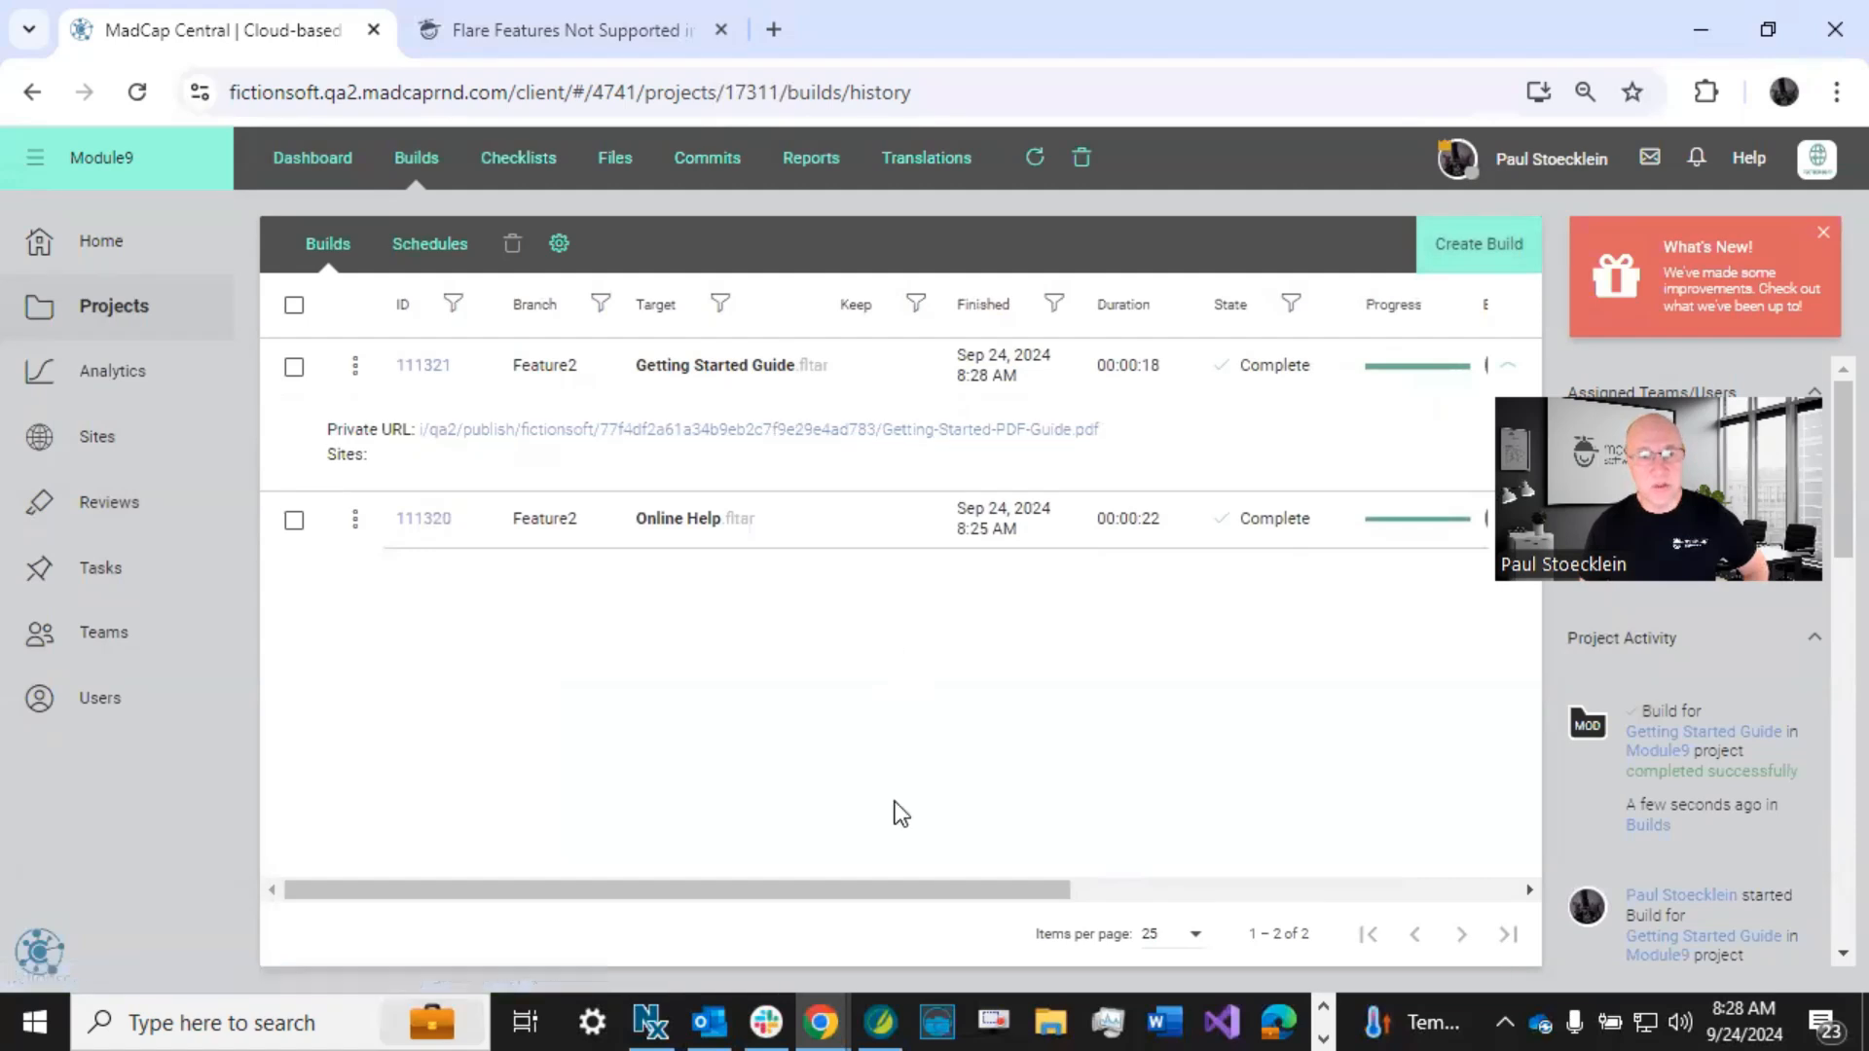
- Look through the actions available for the Getting Started Guide build and select both builds in the list
click(355, 370)
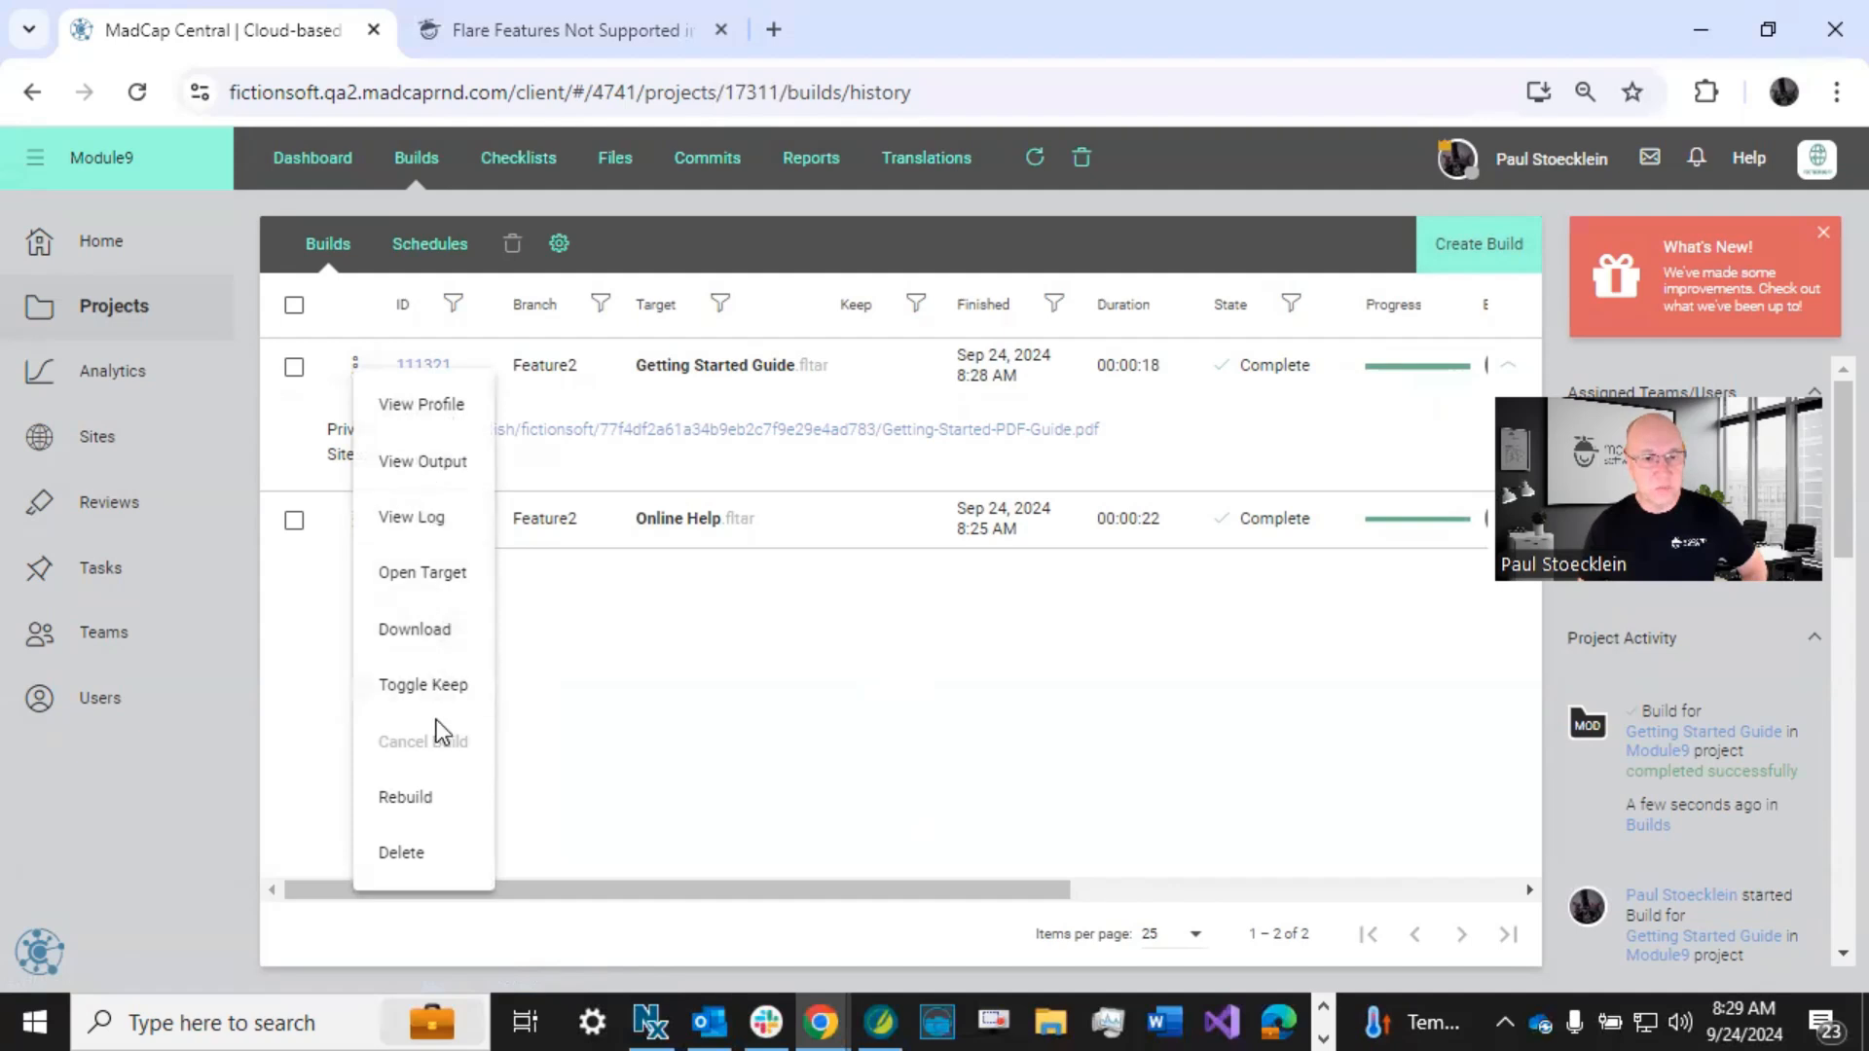
click(851, 733)
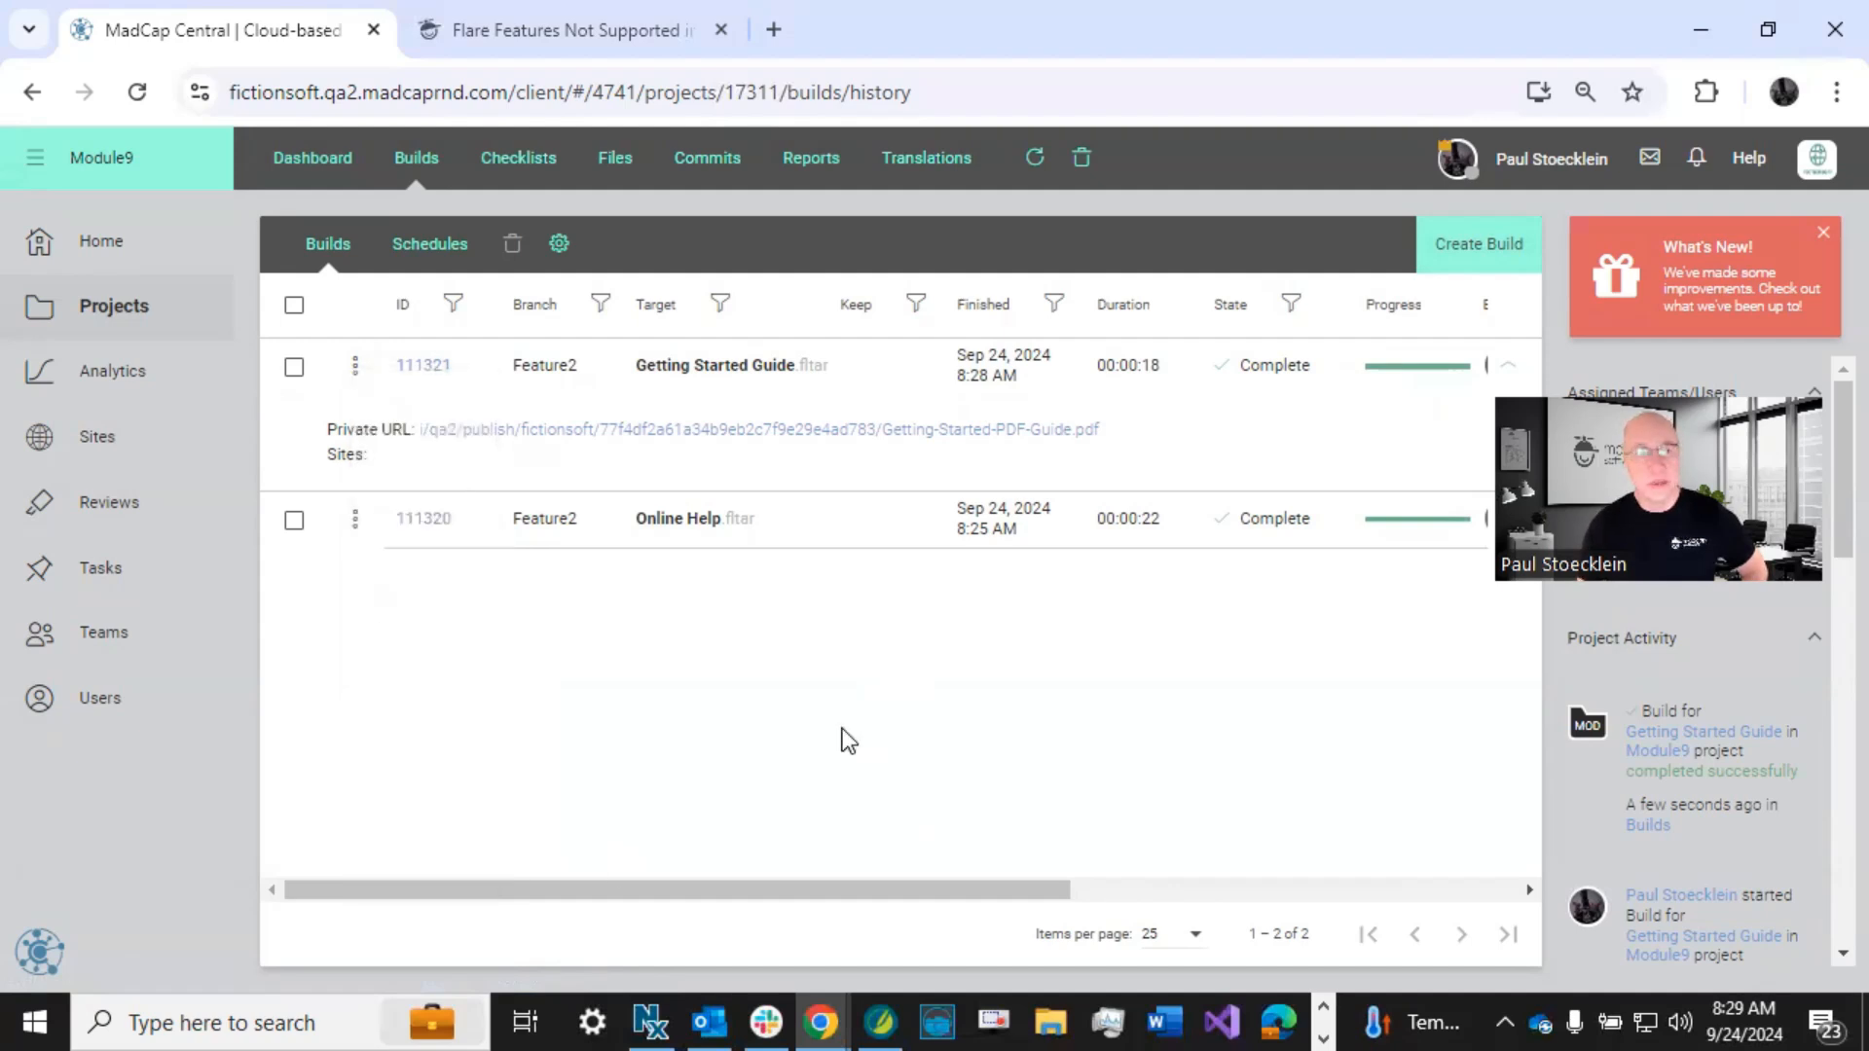
click(294, 522)
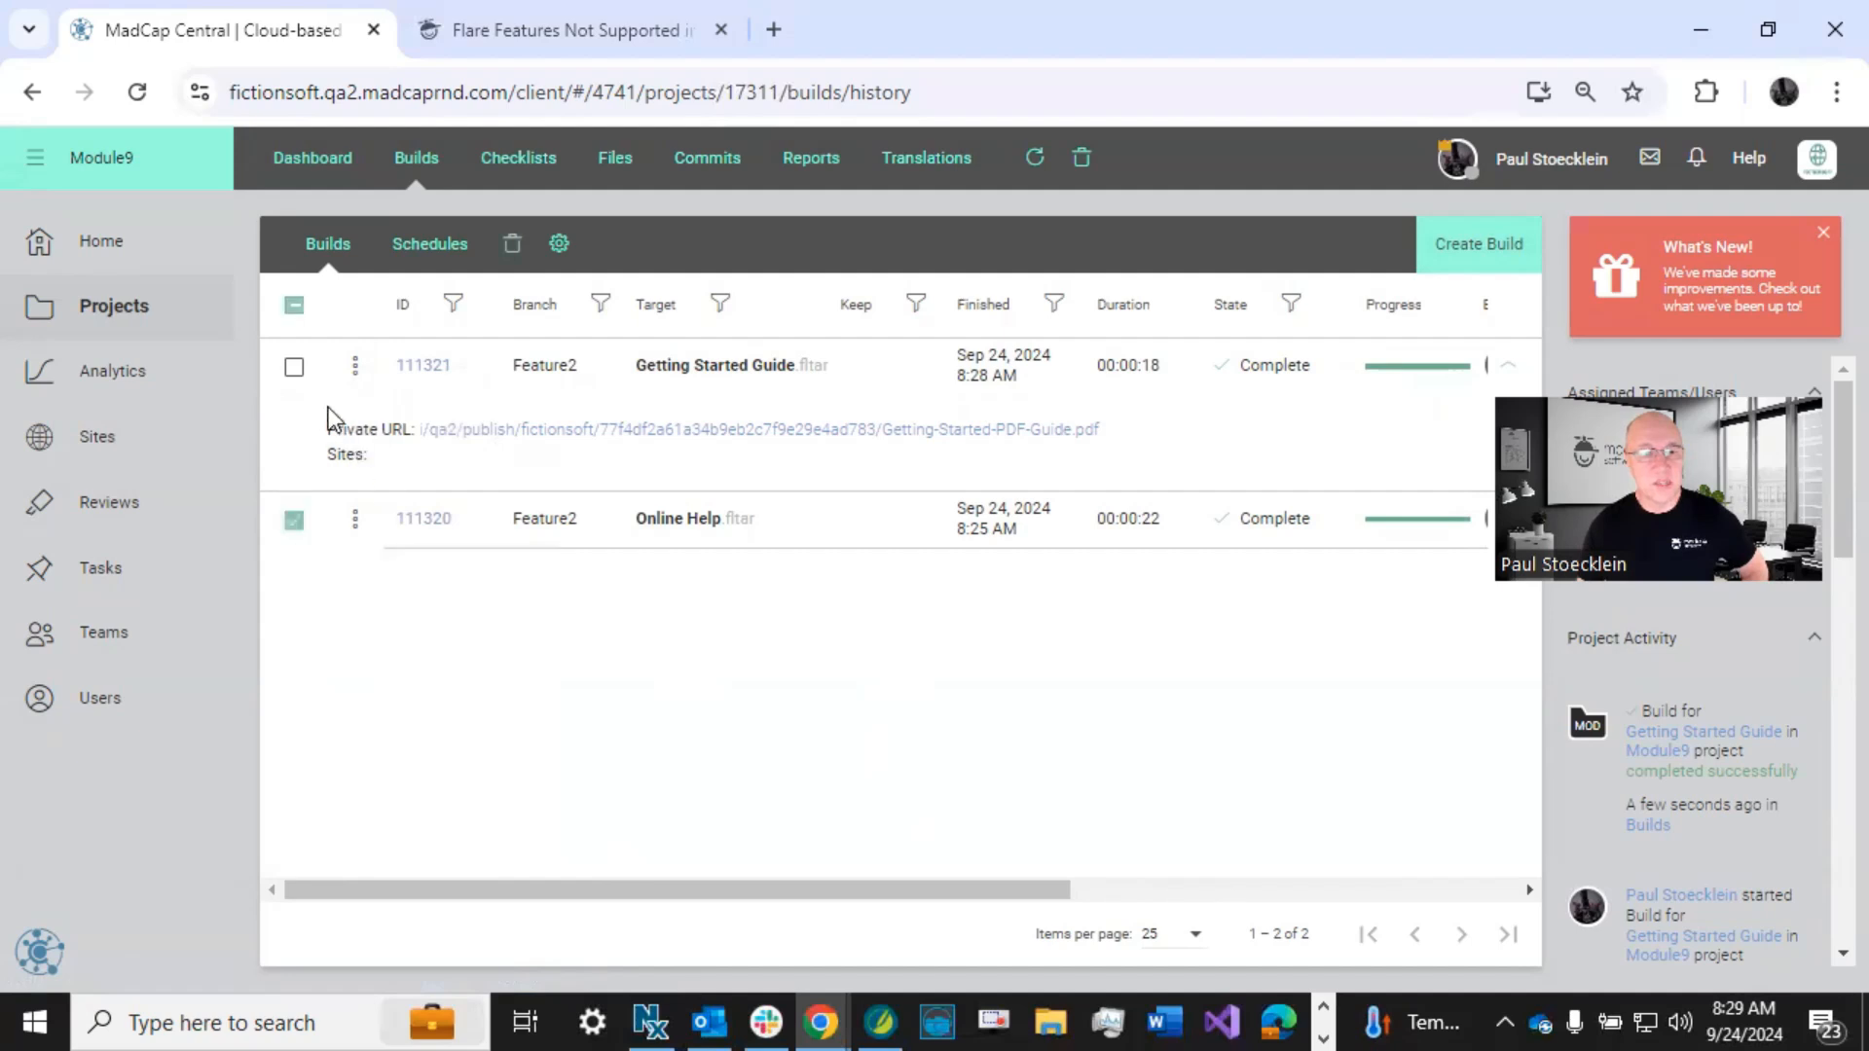
click(295, 375)
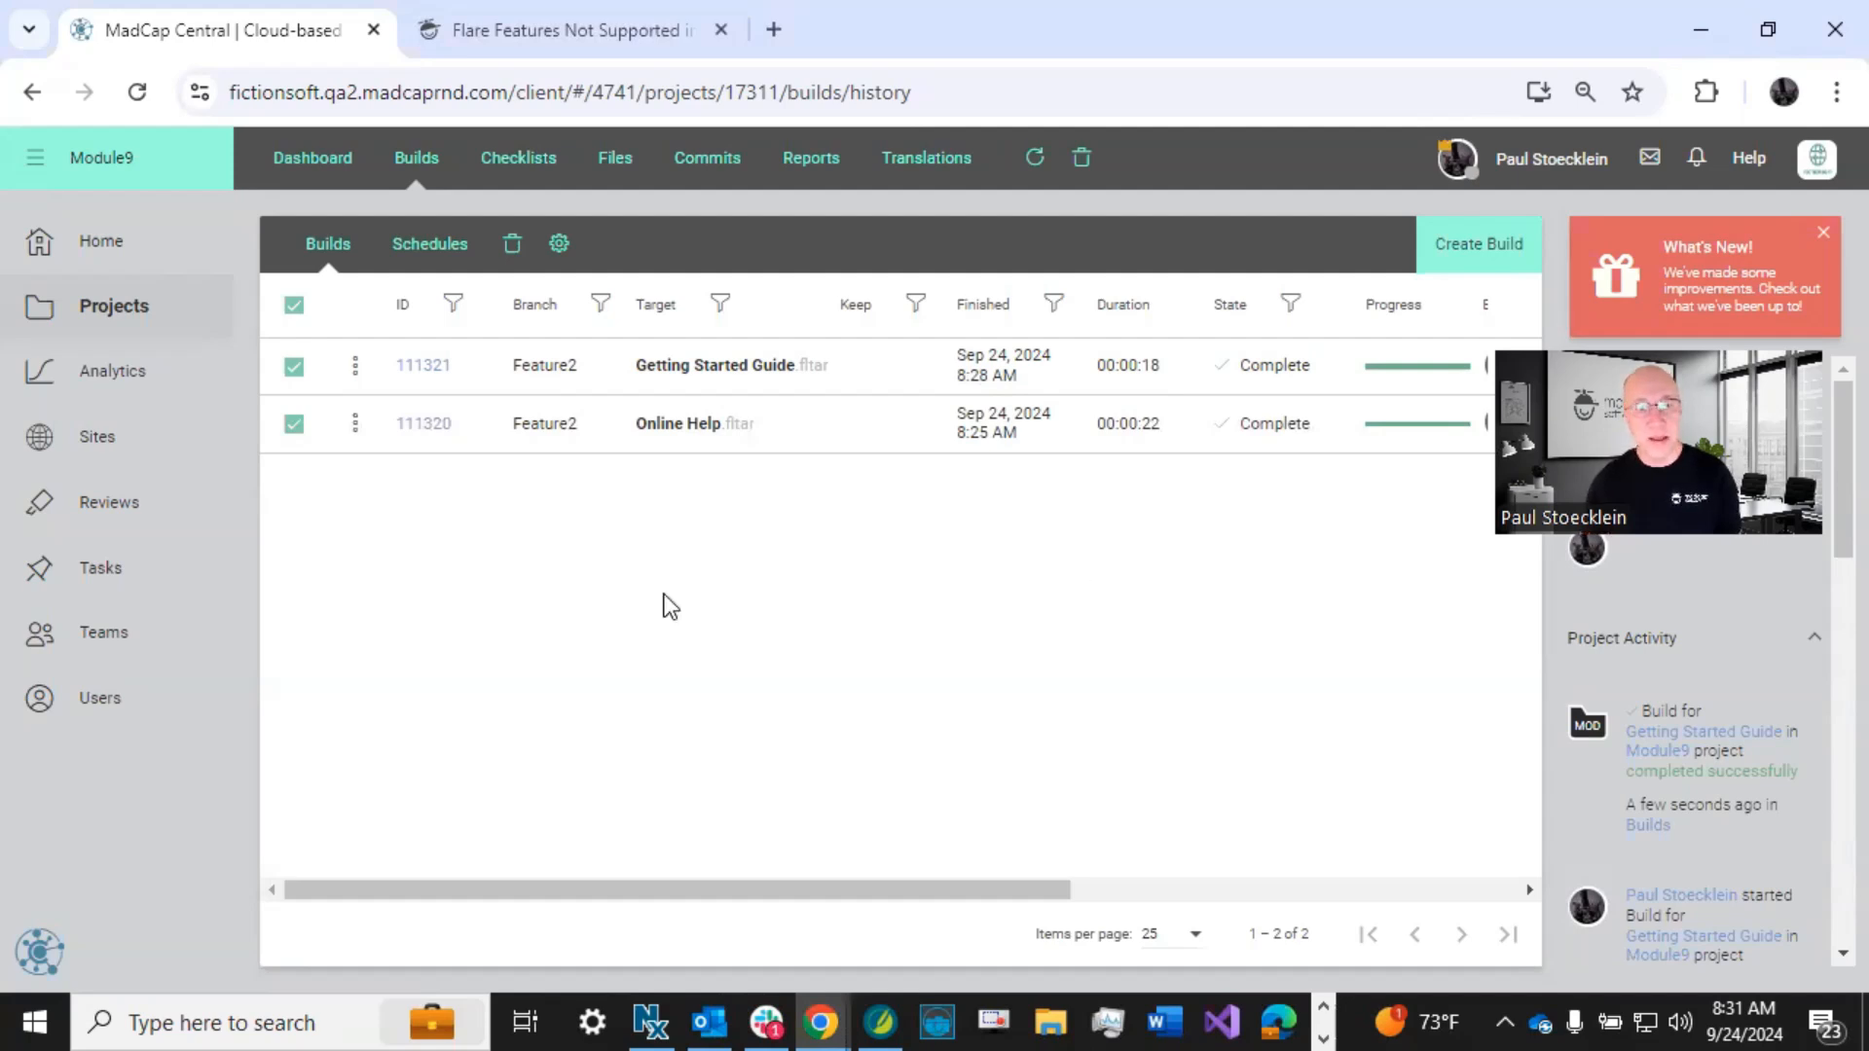
- Start a new build schedule for the project and choose master as its branch
click(428, 245)
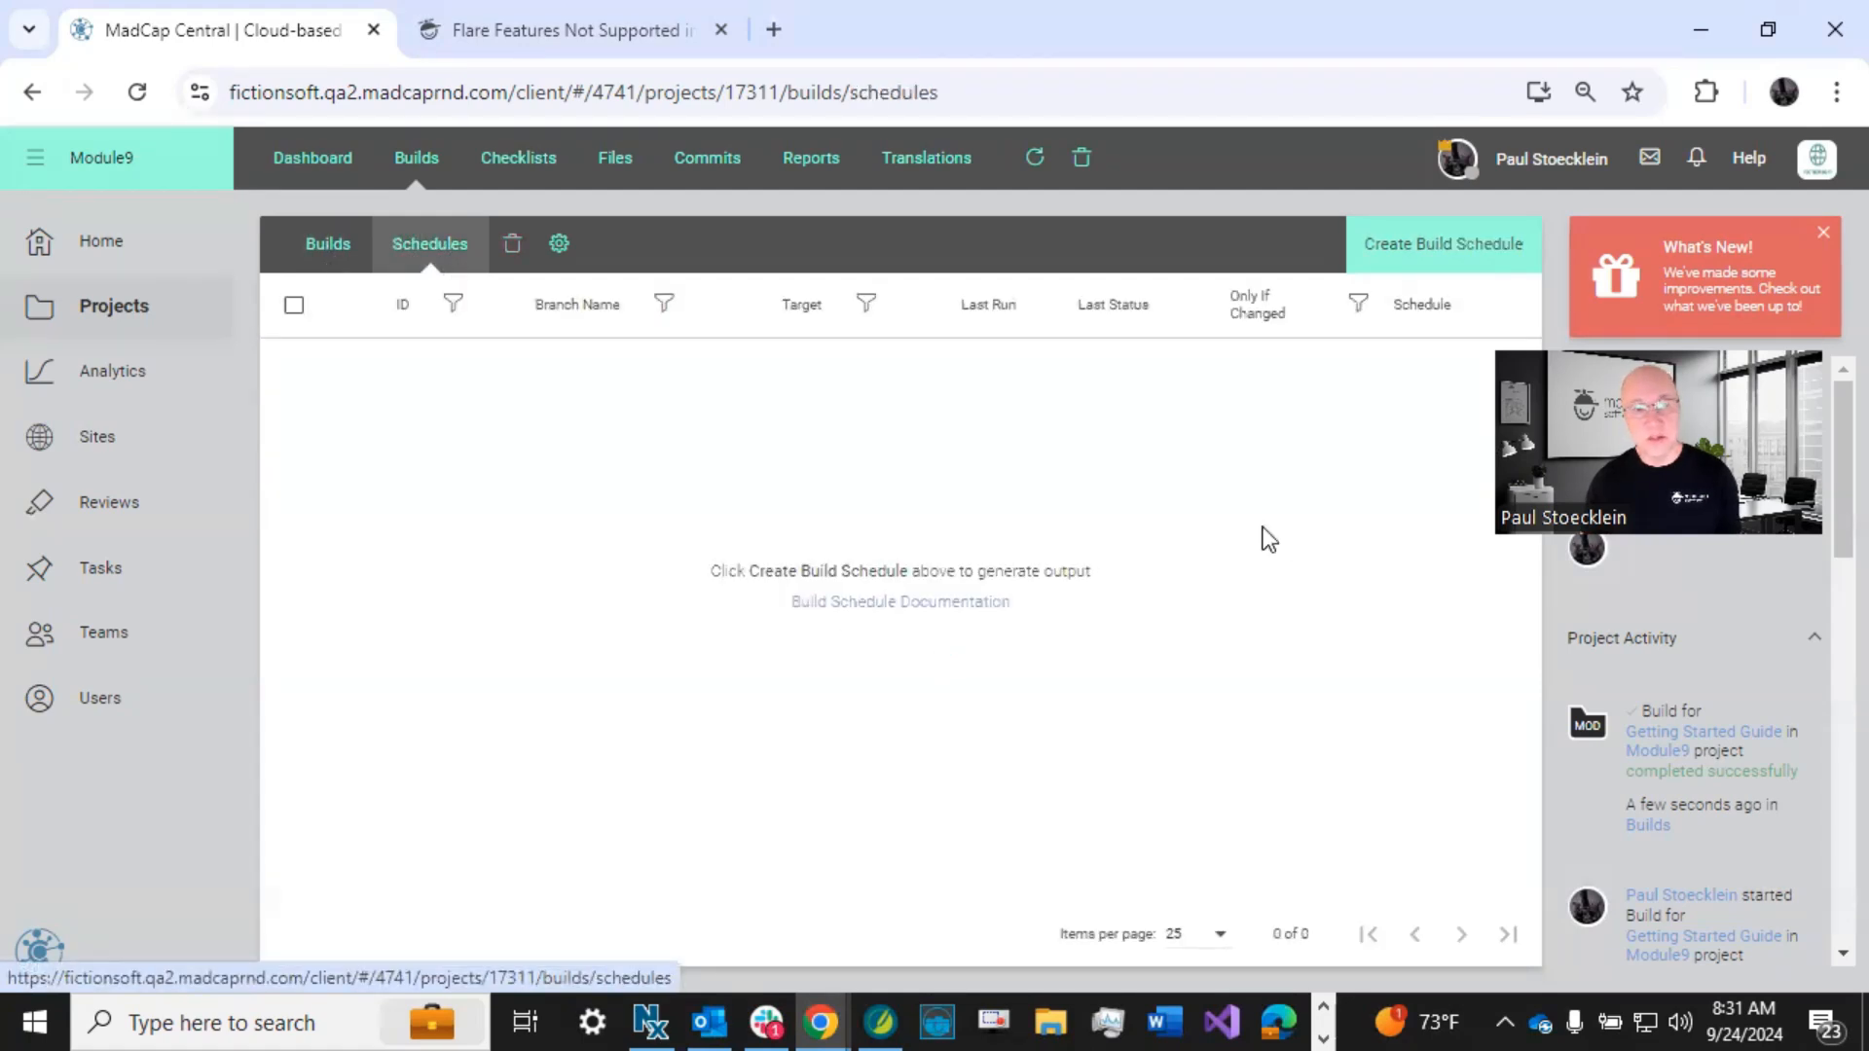
click(1426, 259)
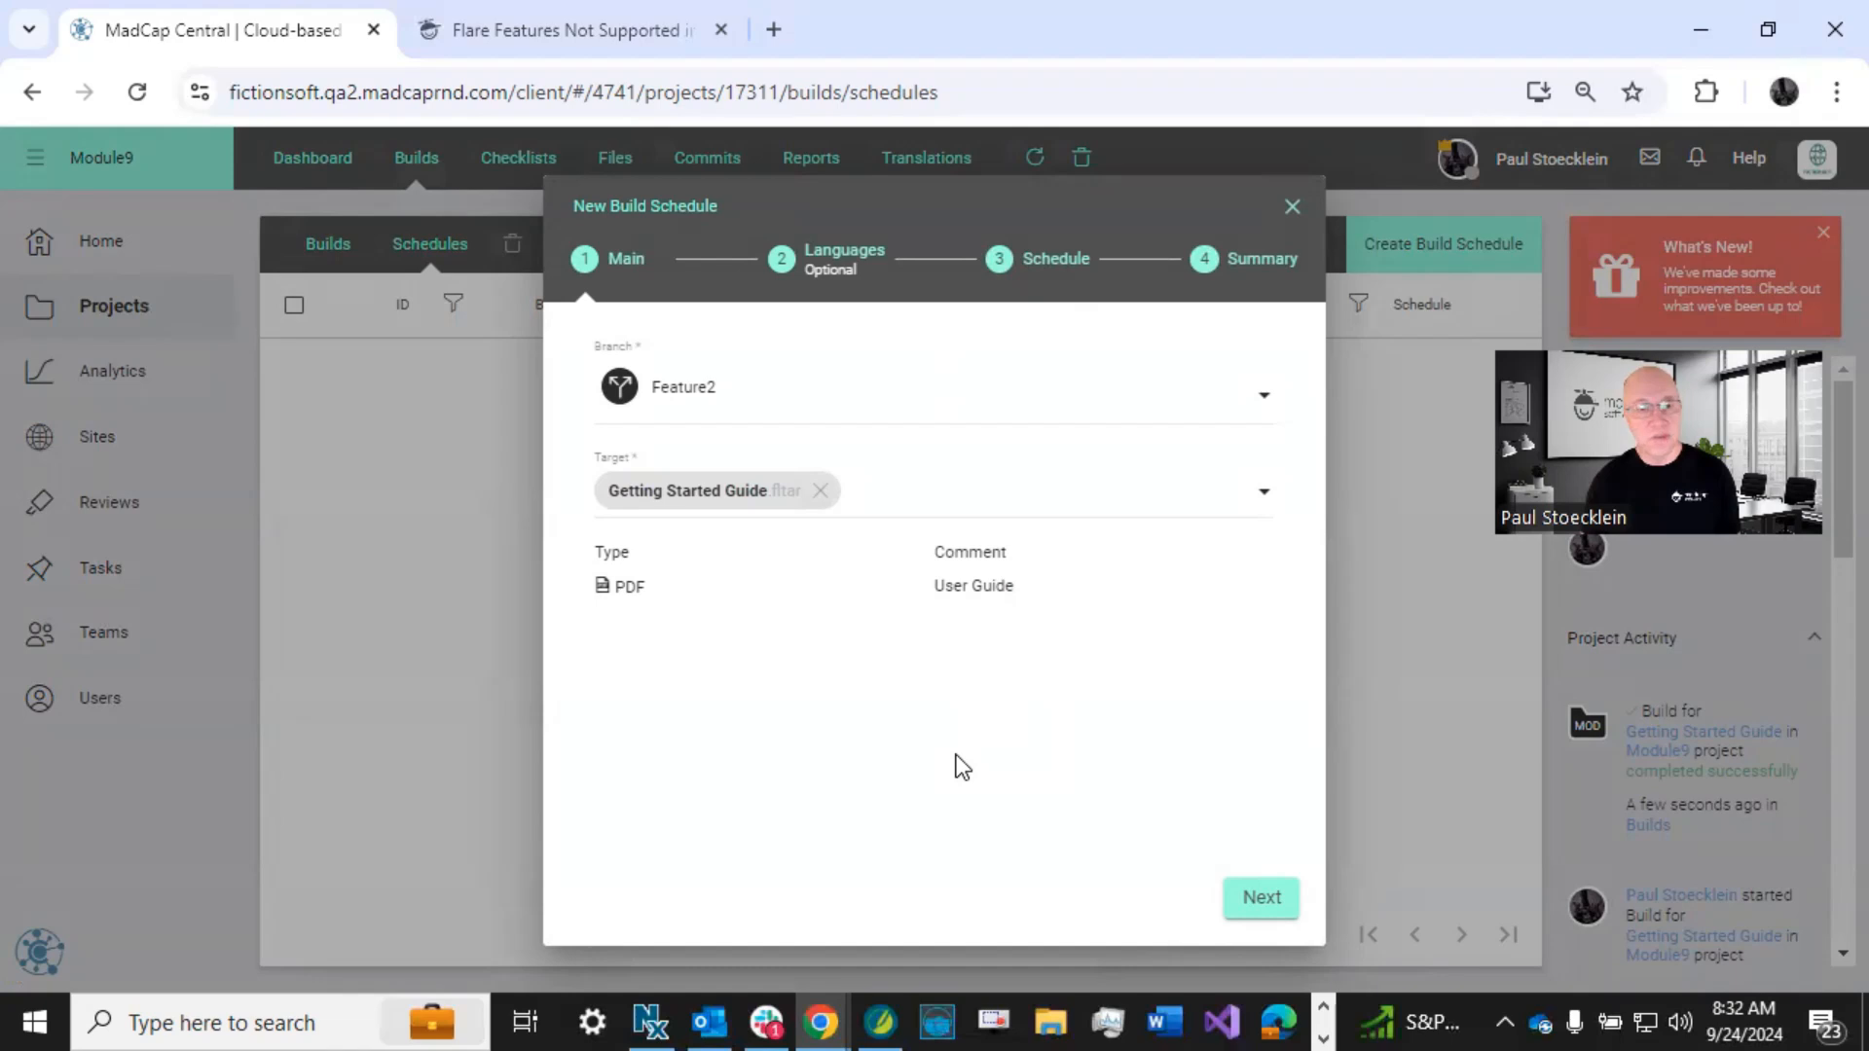
click(740, 380)
scroll(772, 517, down, 2)
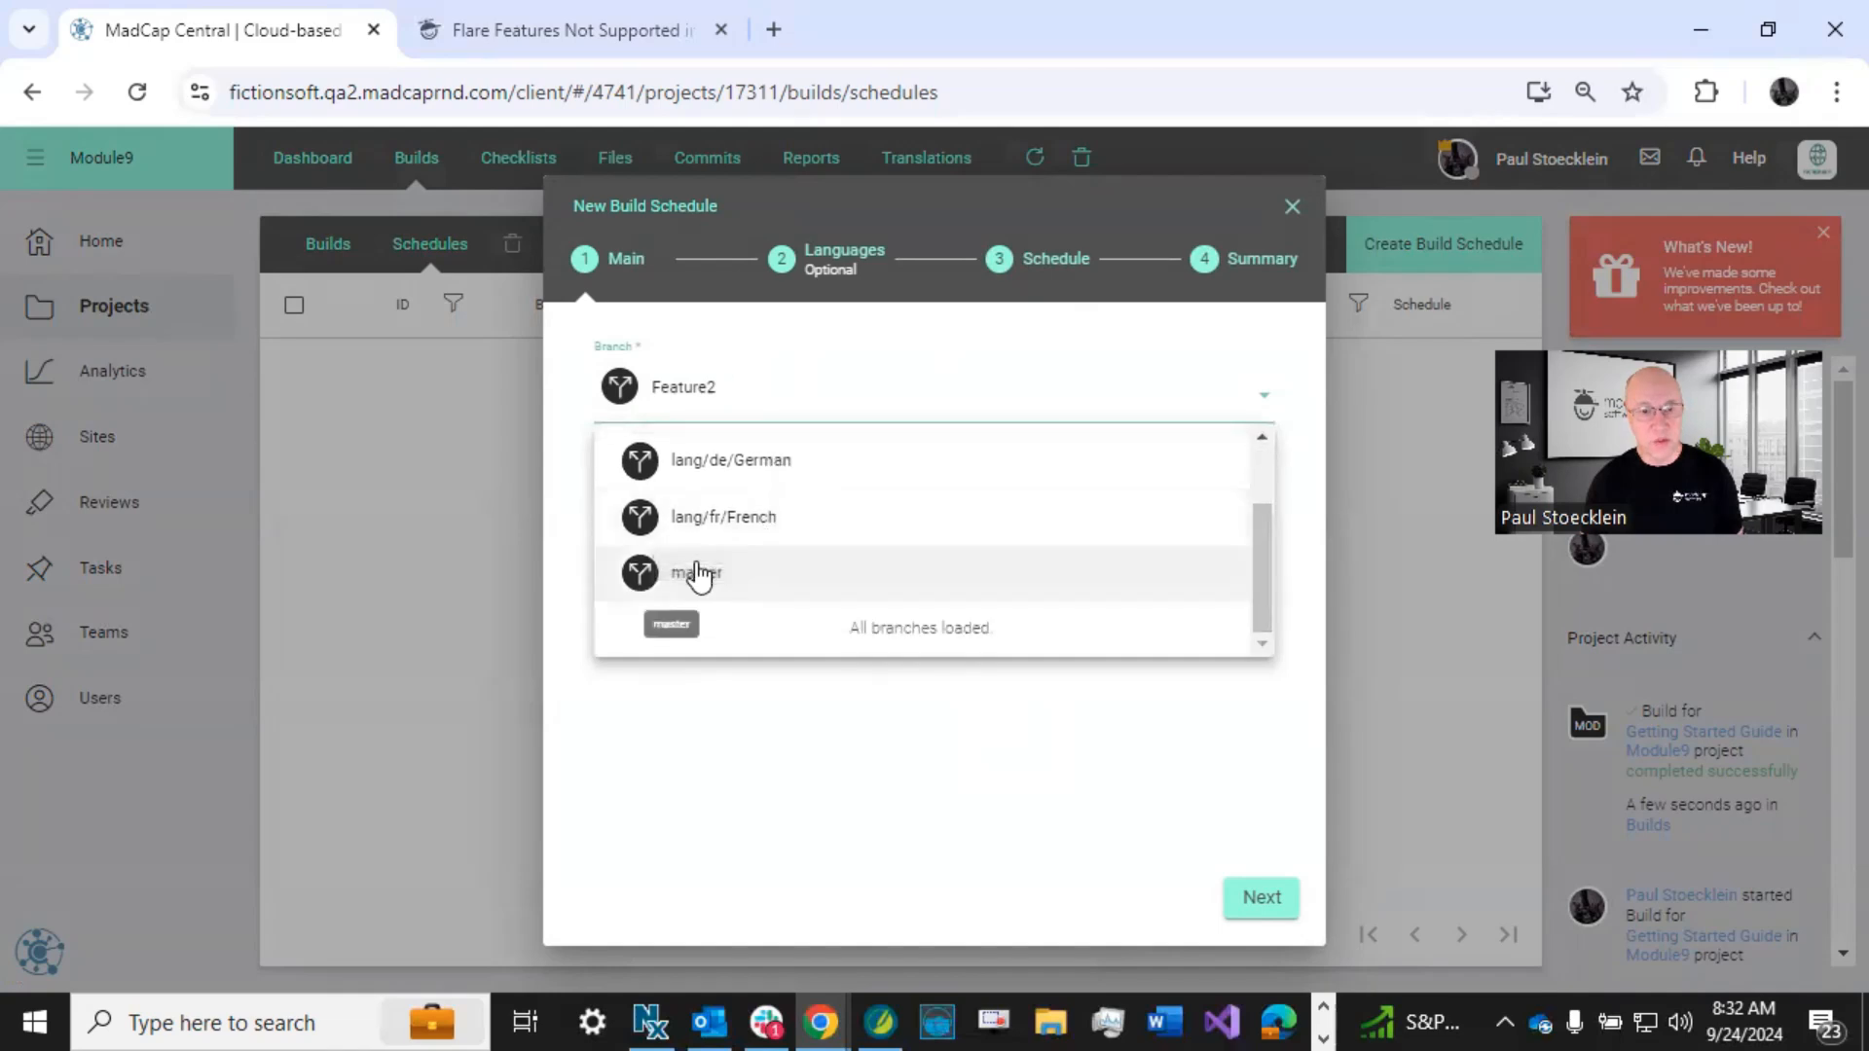
click(697, 574)
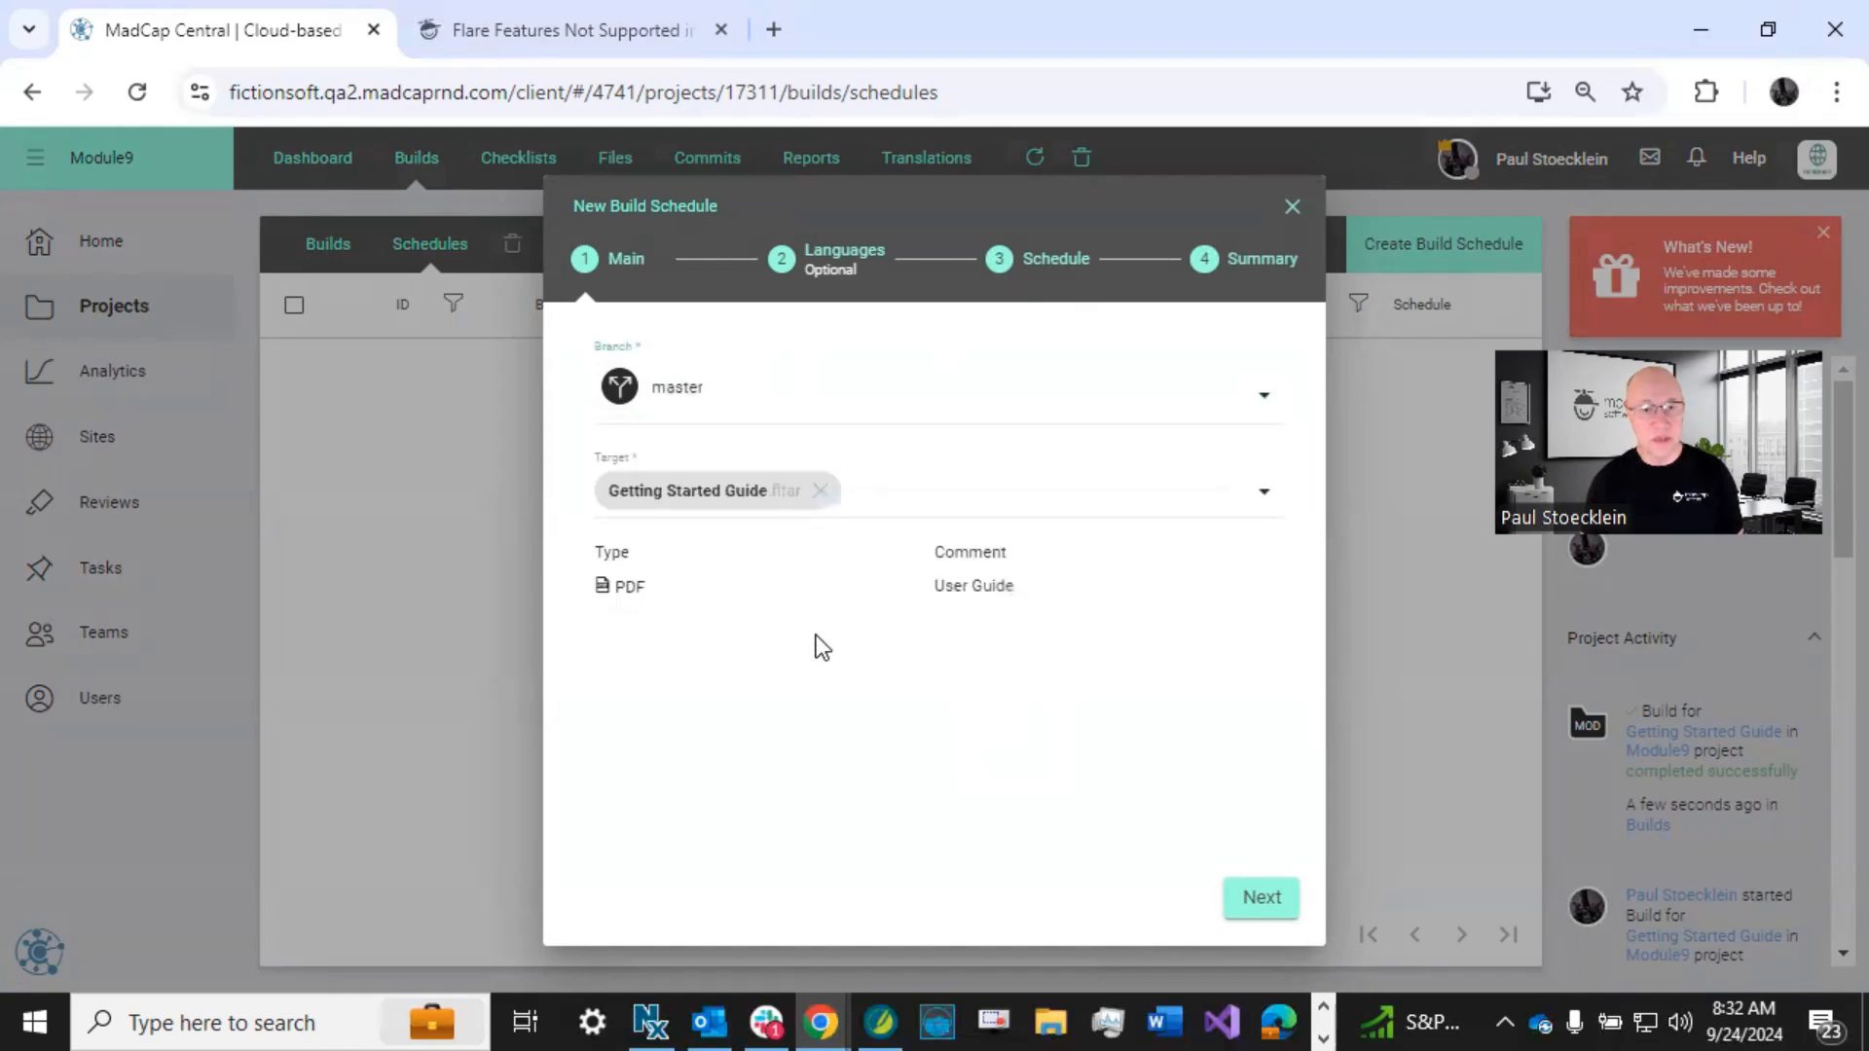
- Replace the schedule's target with Knowledge Base and skip the optional languages
click(822, 487)
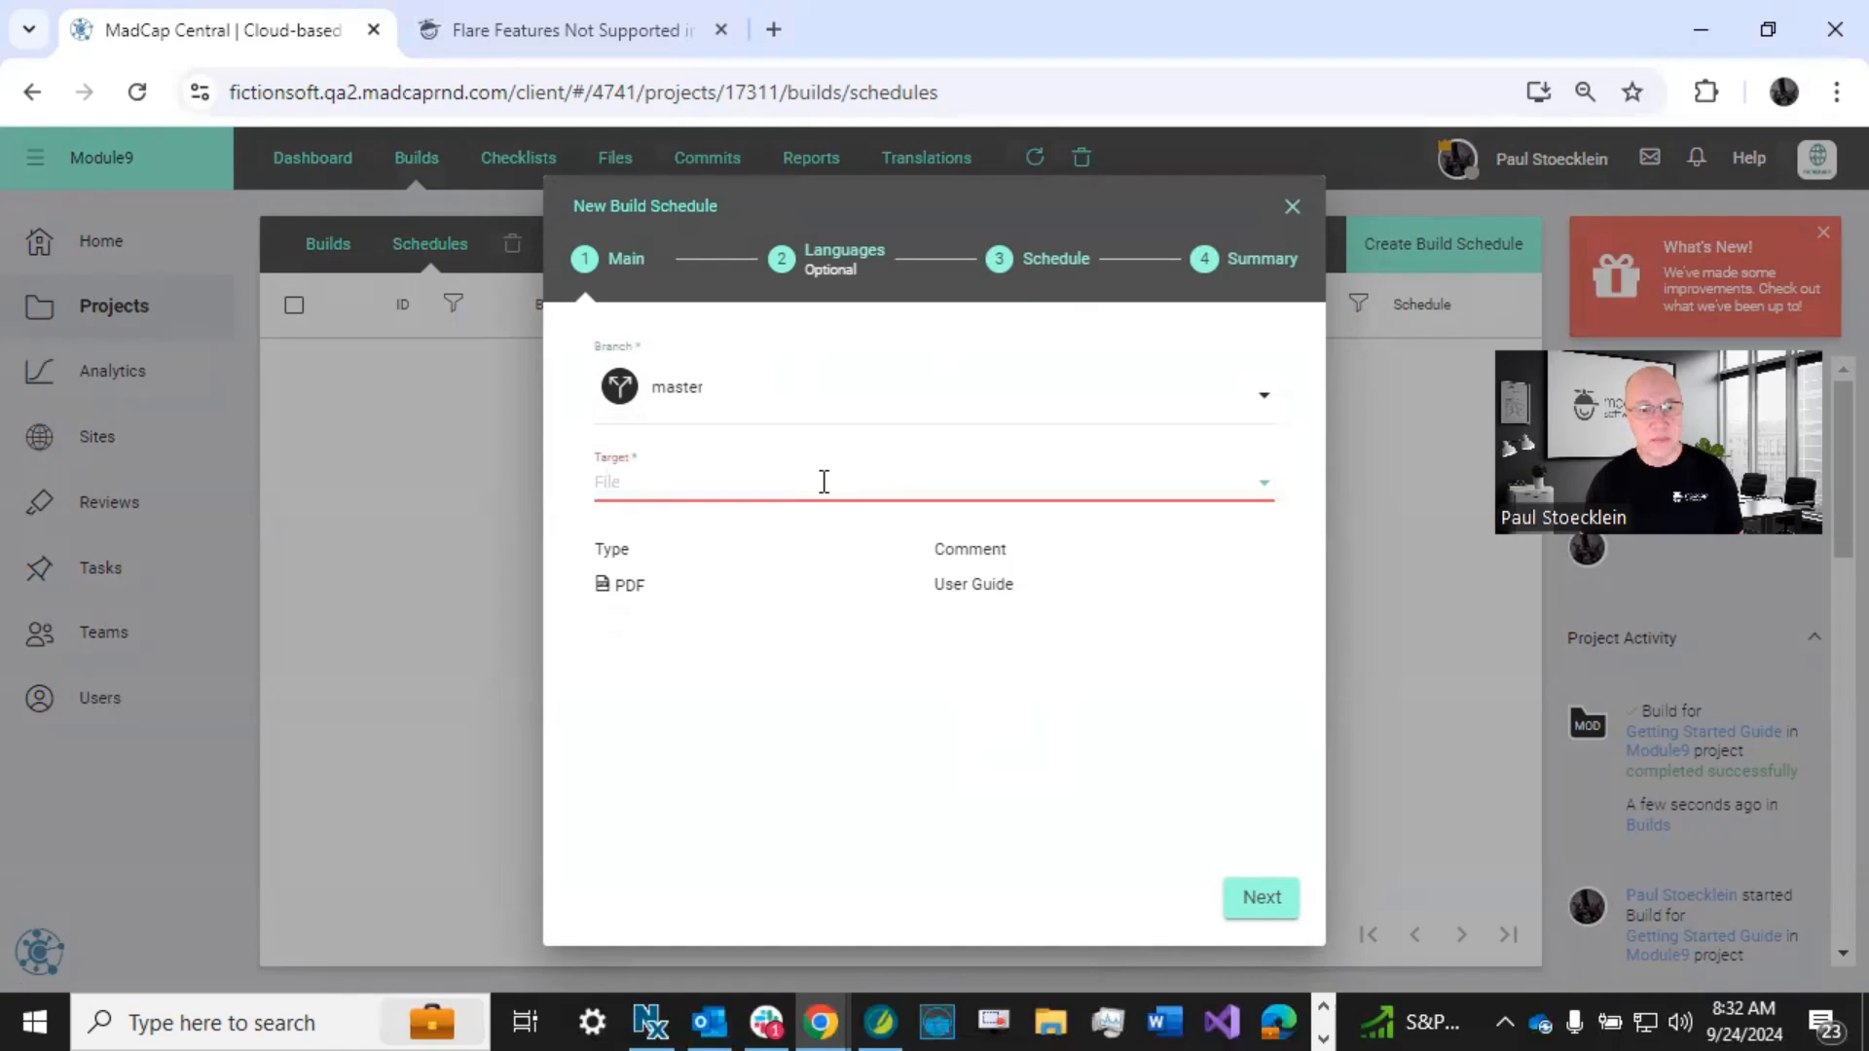
click(820, 479)
click(779, 601)
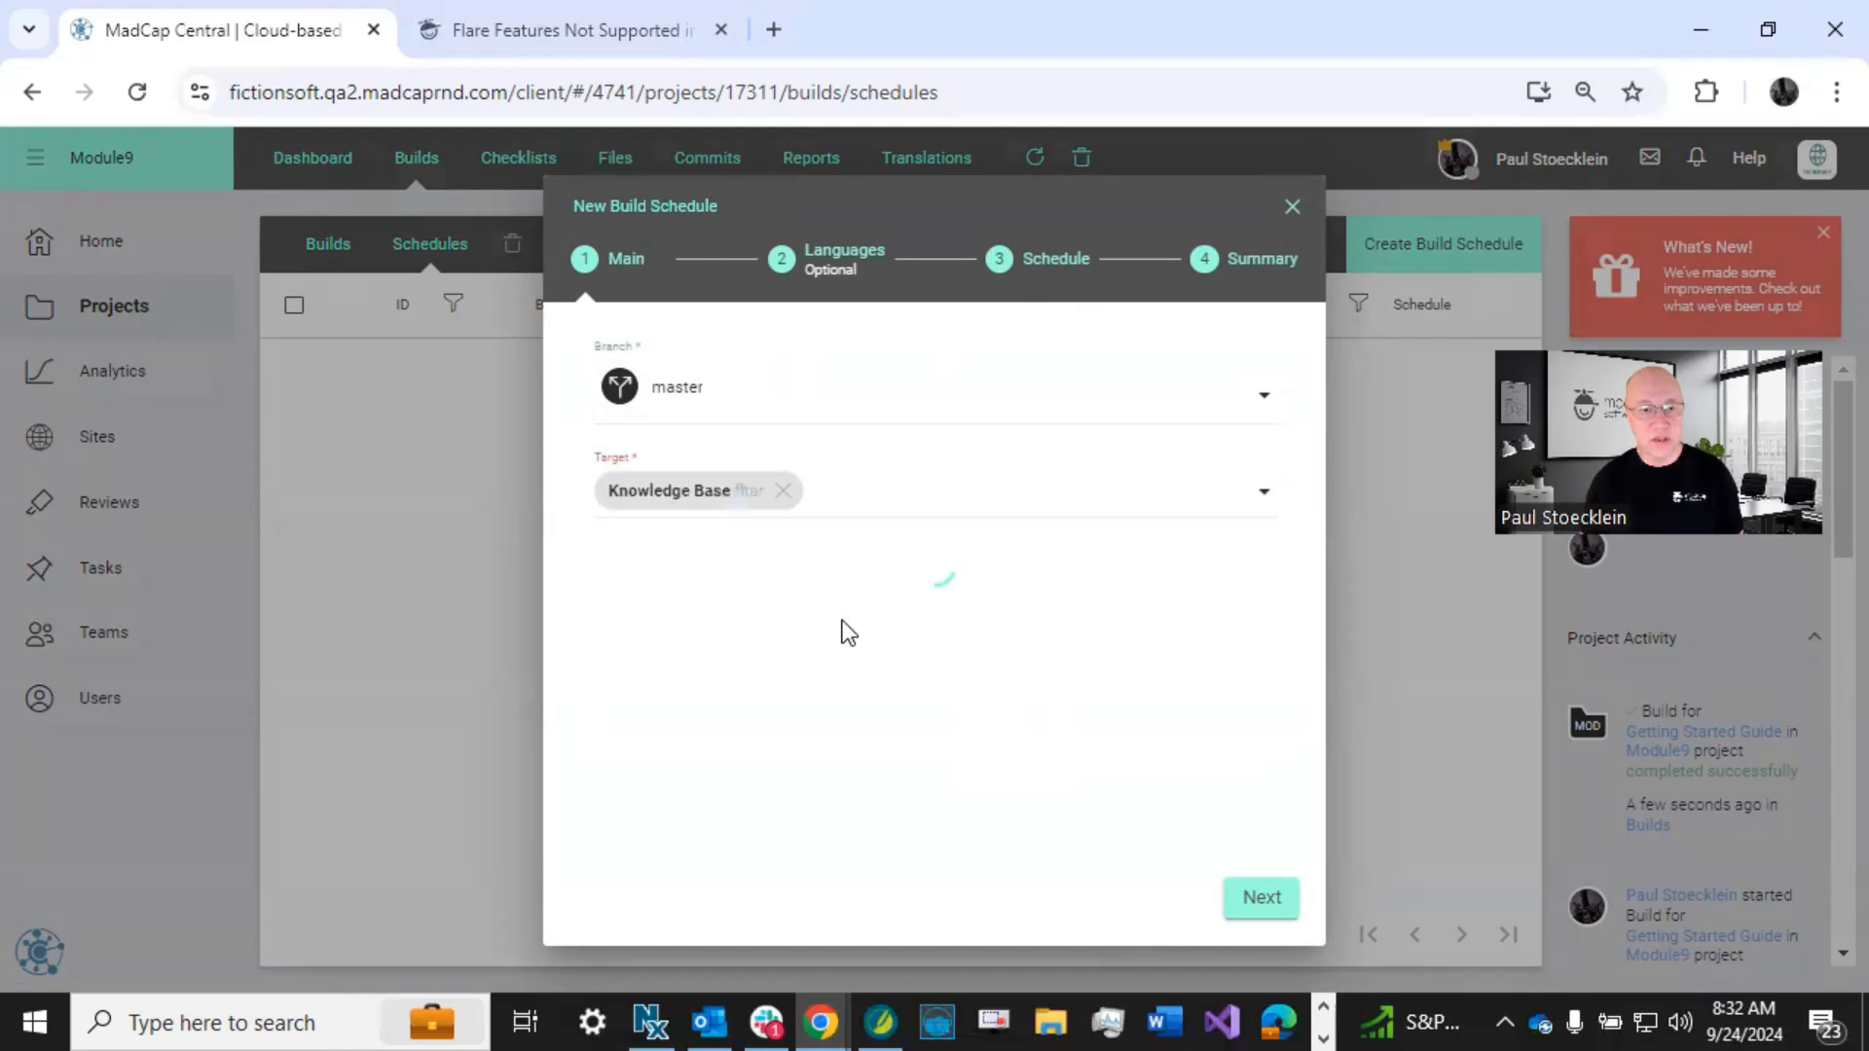
click(1243, 904)
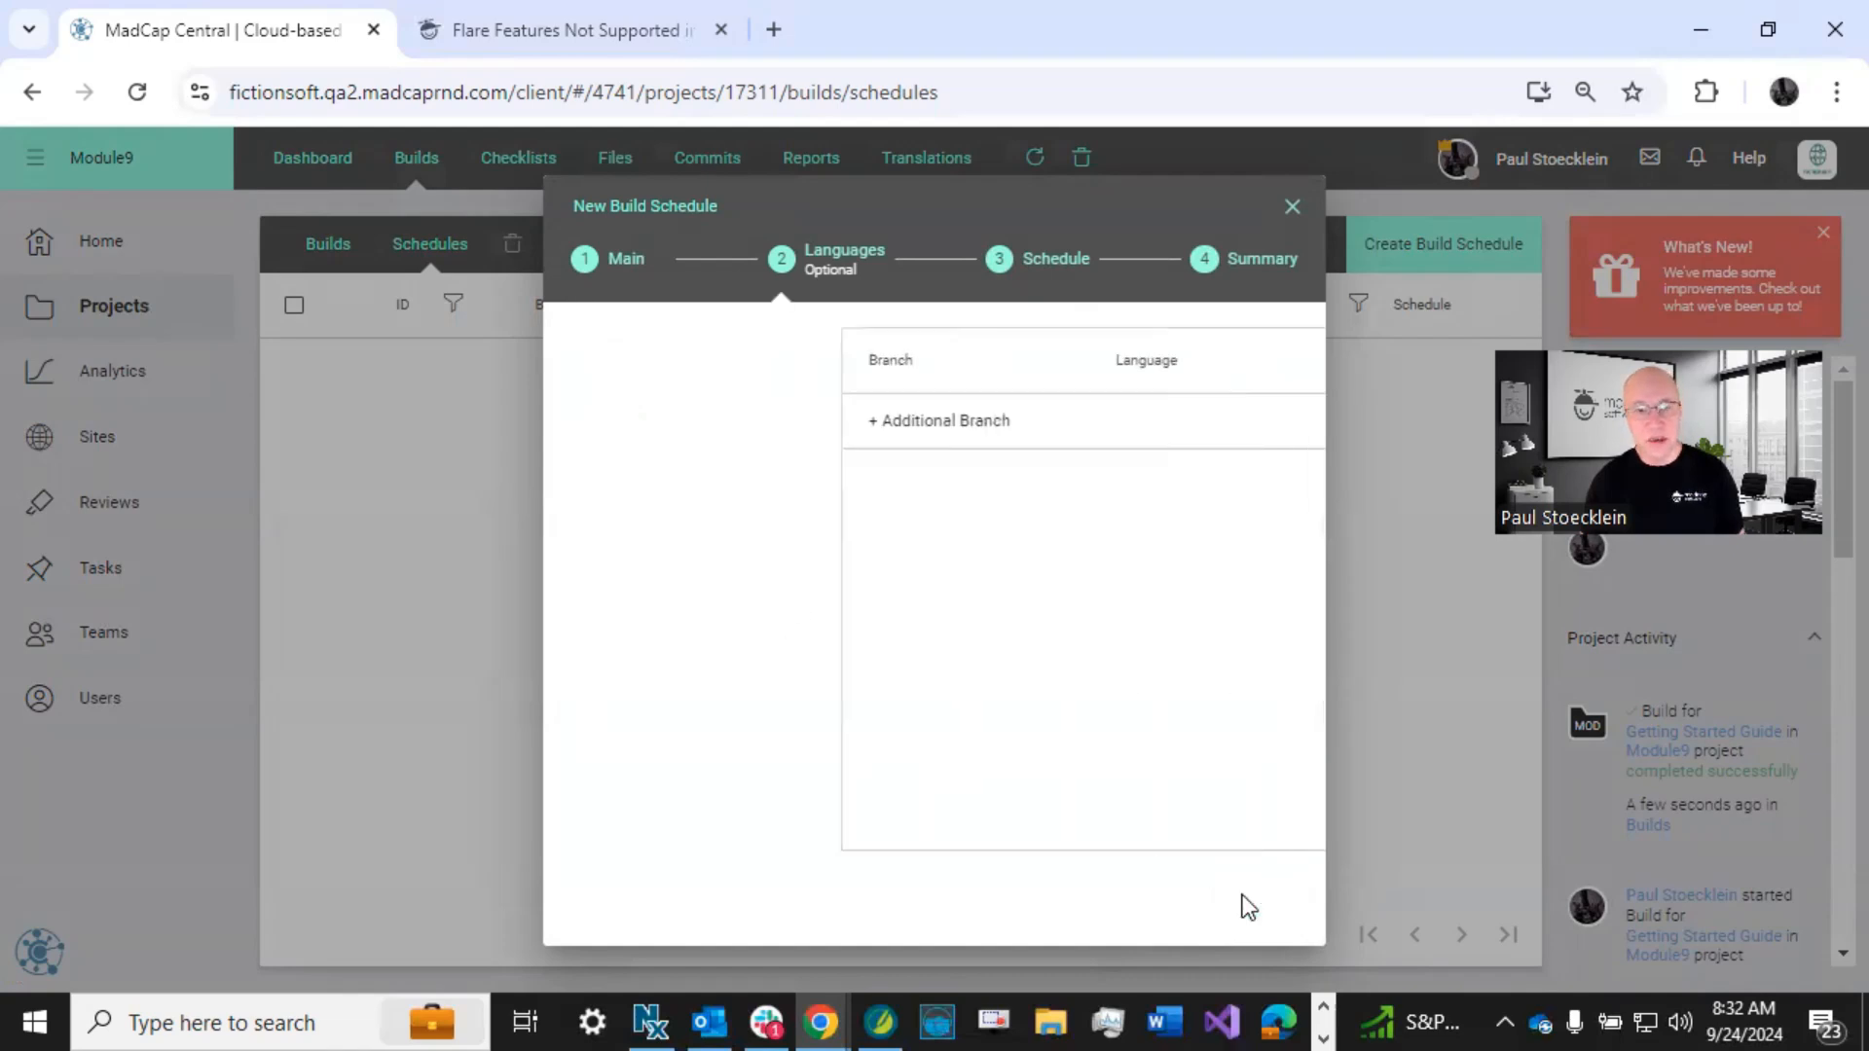
click(1271, 907)
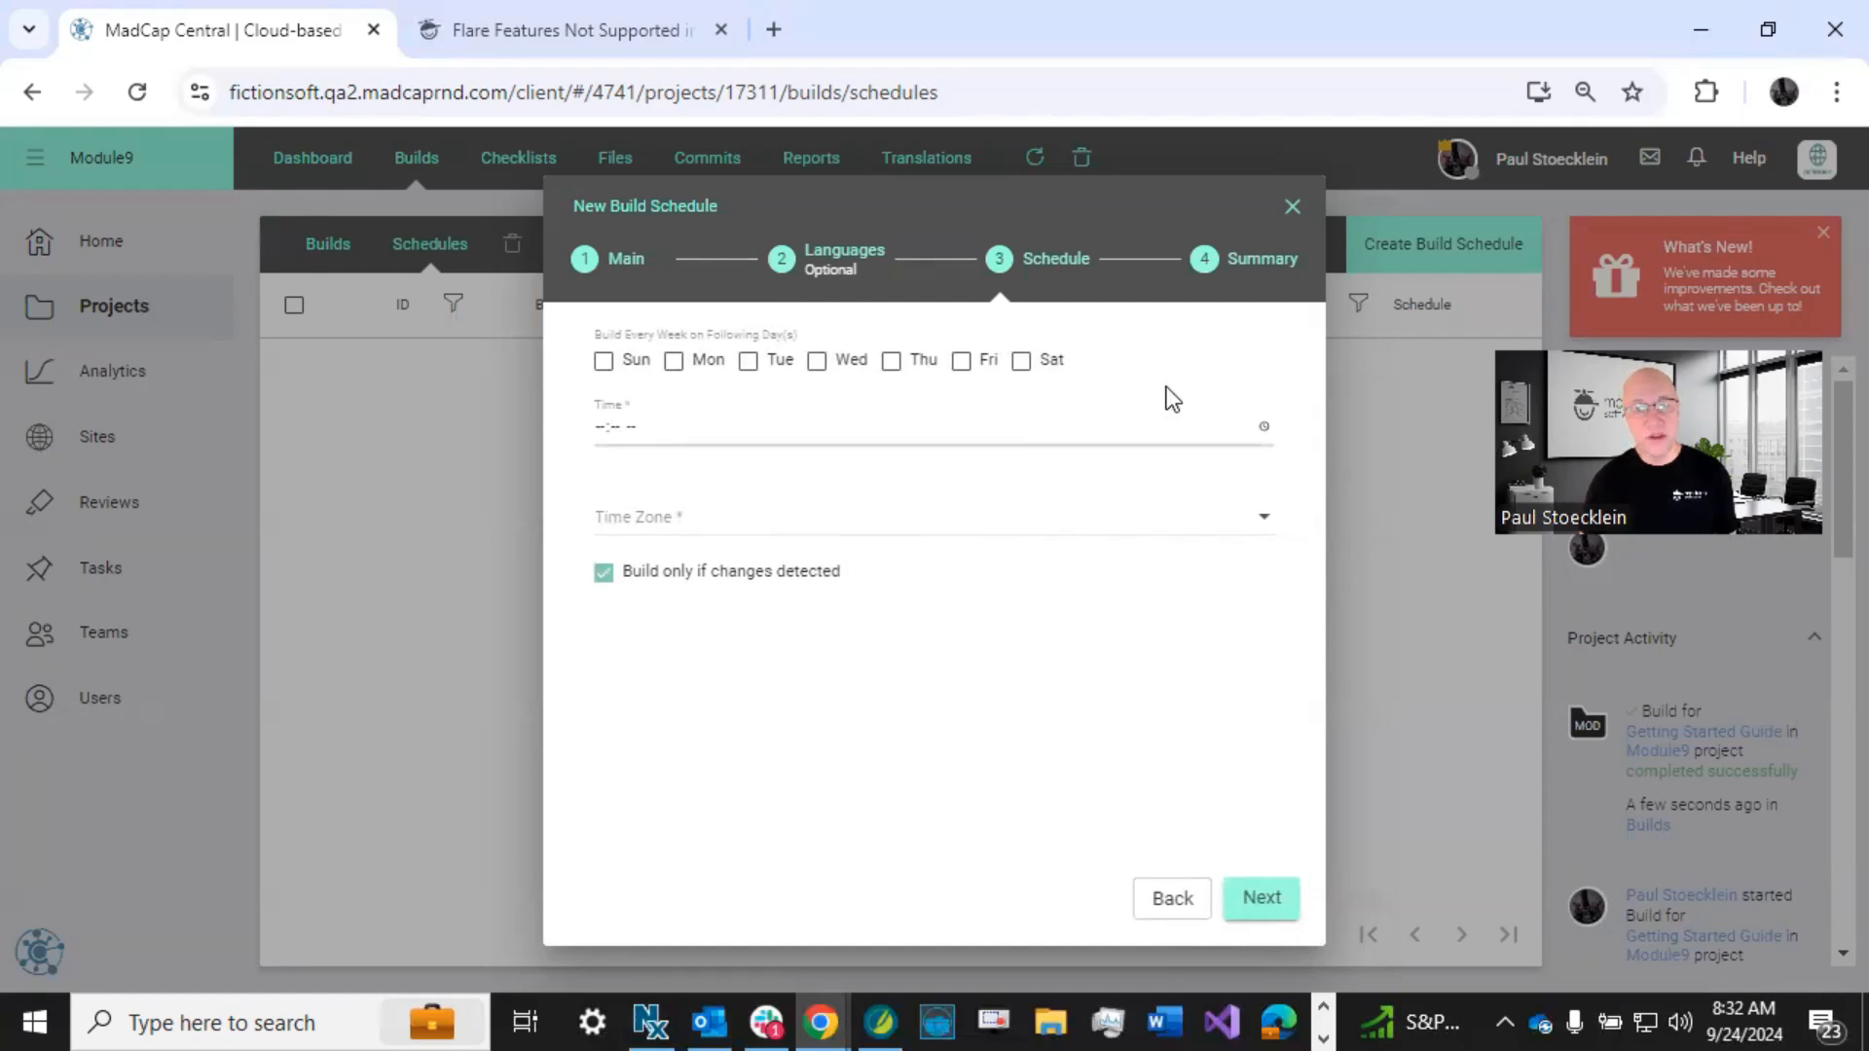
- Set the schedule to build every Monday, Wednesday and Friday at 01:30 AM
click(673, 364)
click(817, 362)
click(962, 362)
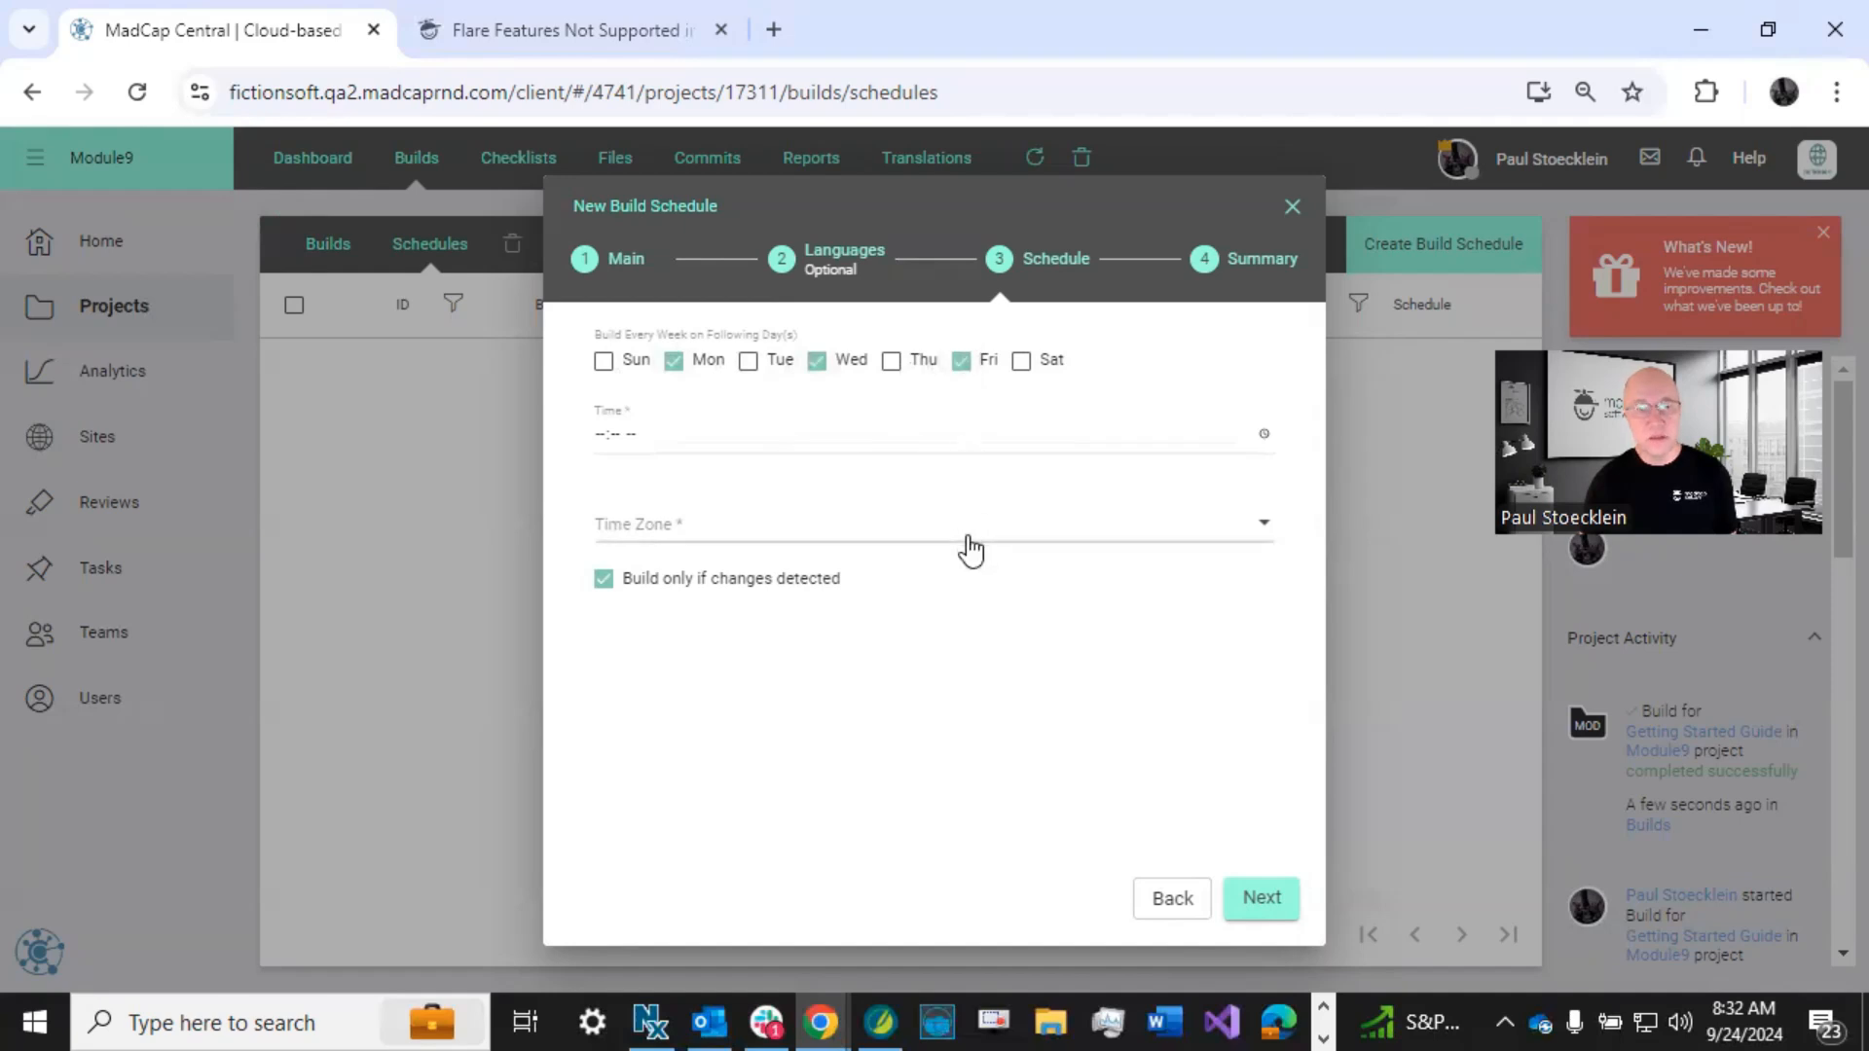
click(604, 439)
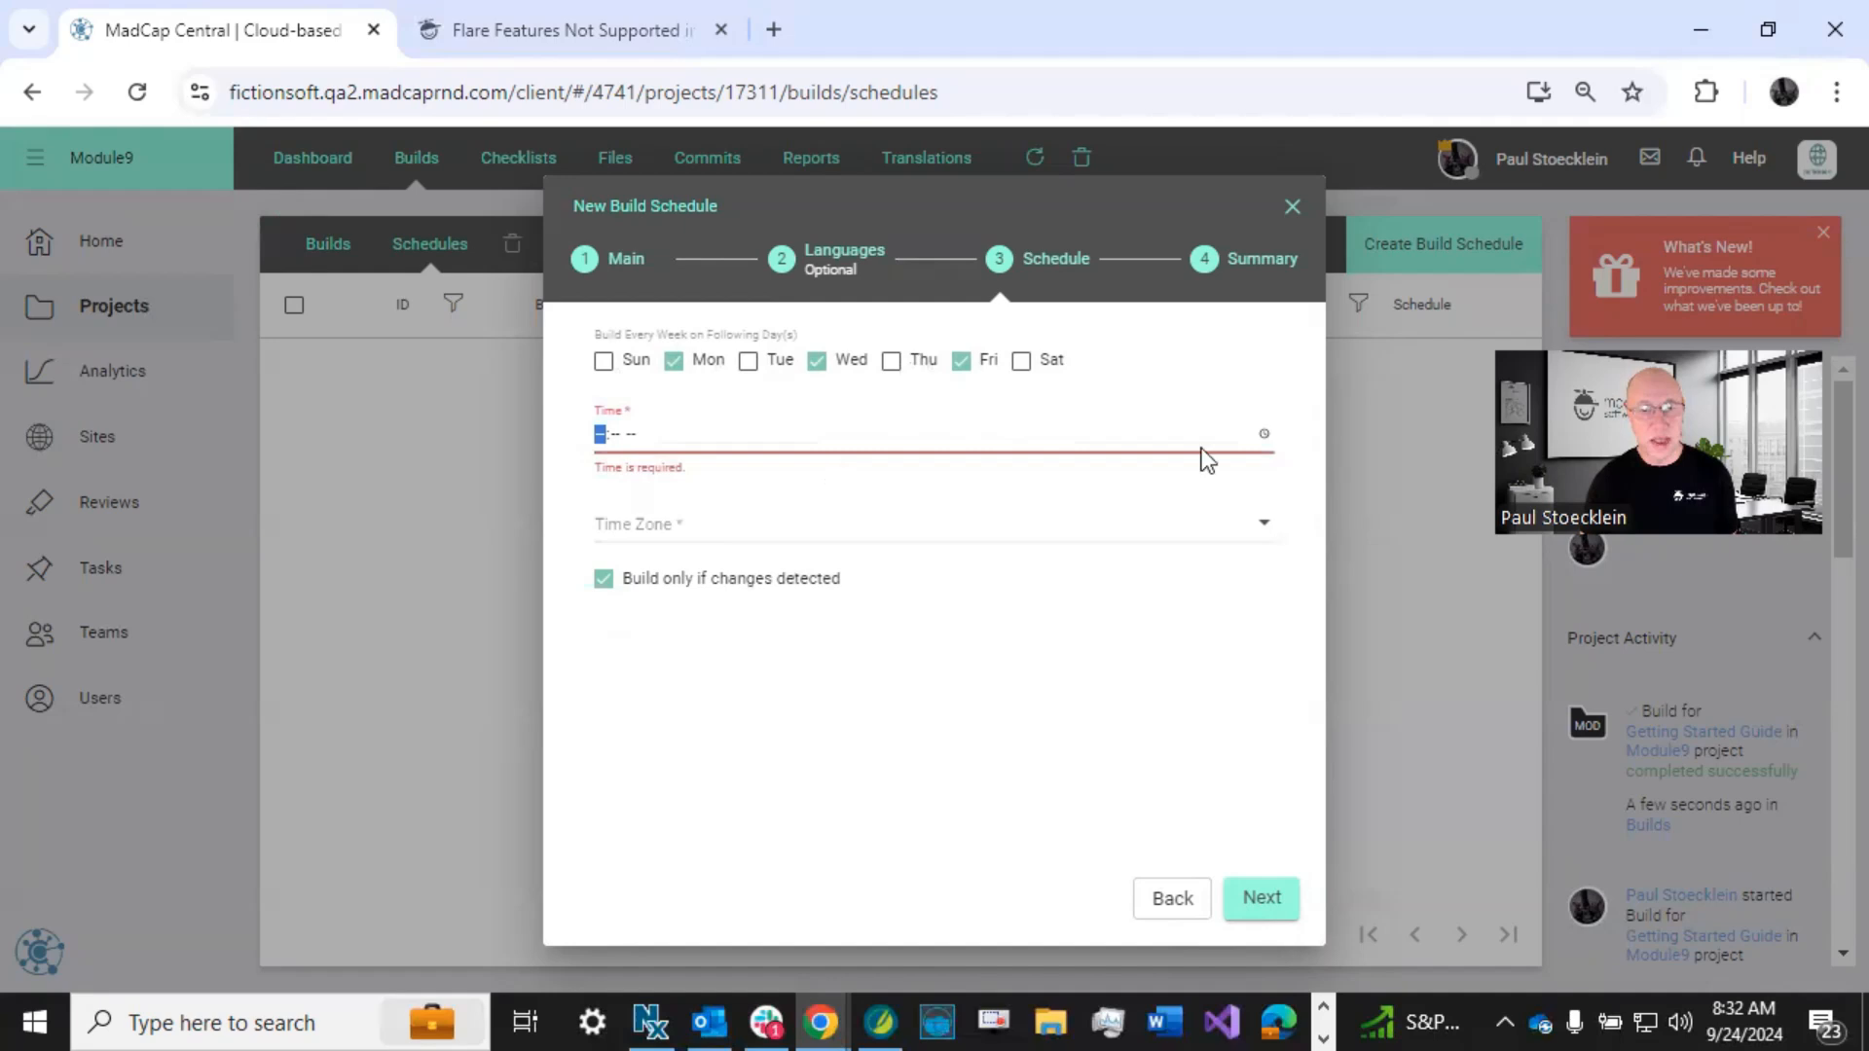
click(1265, 434)
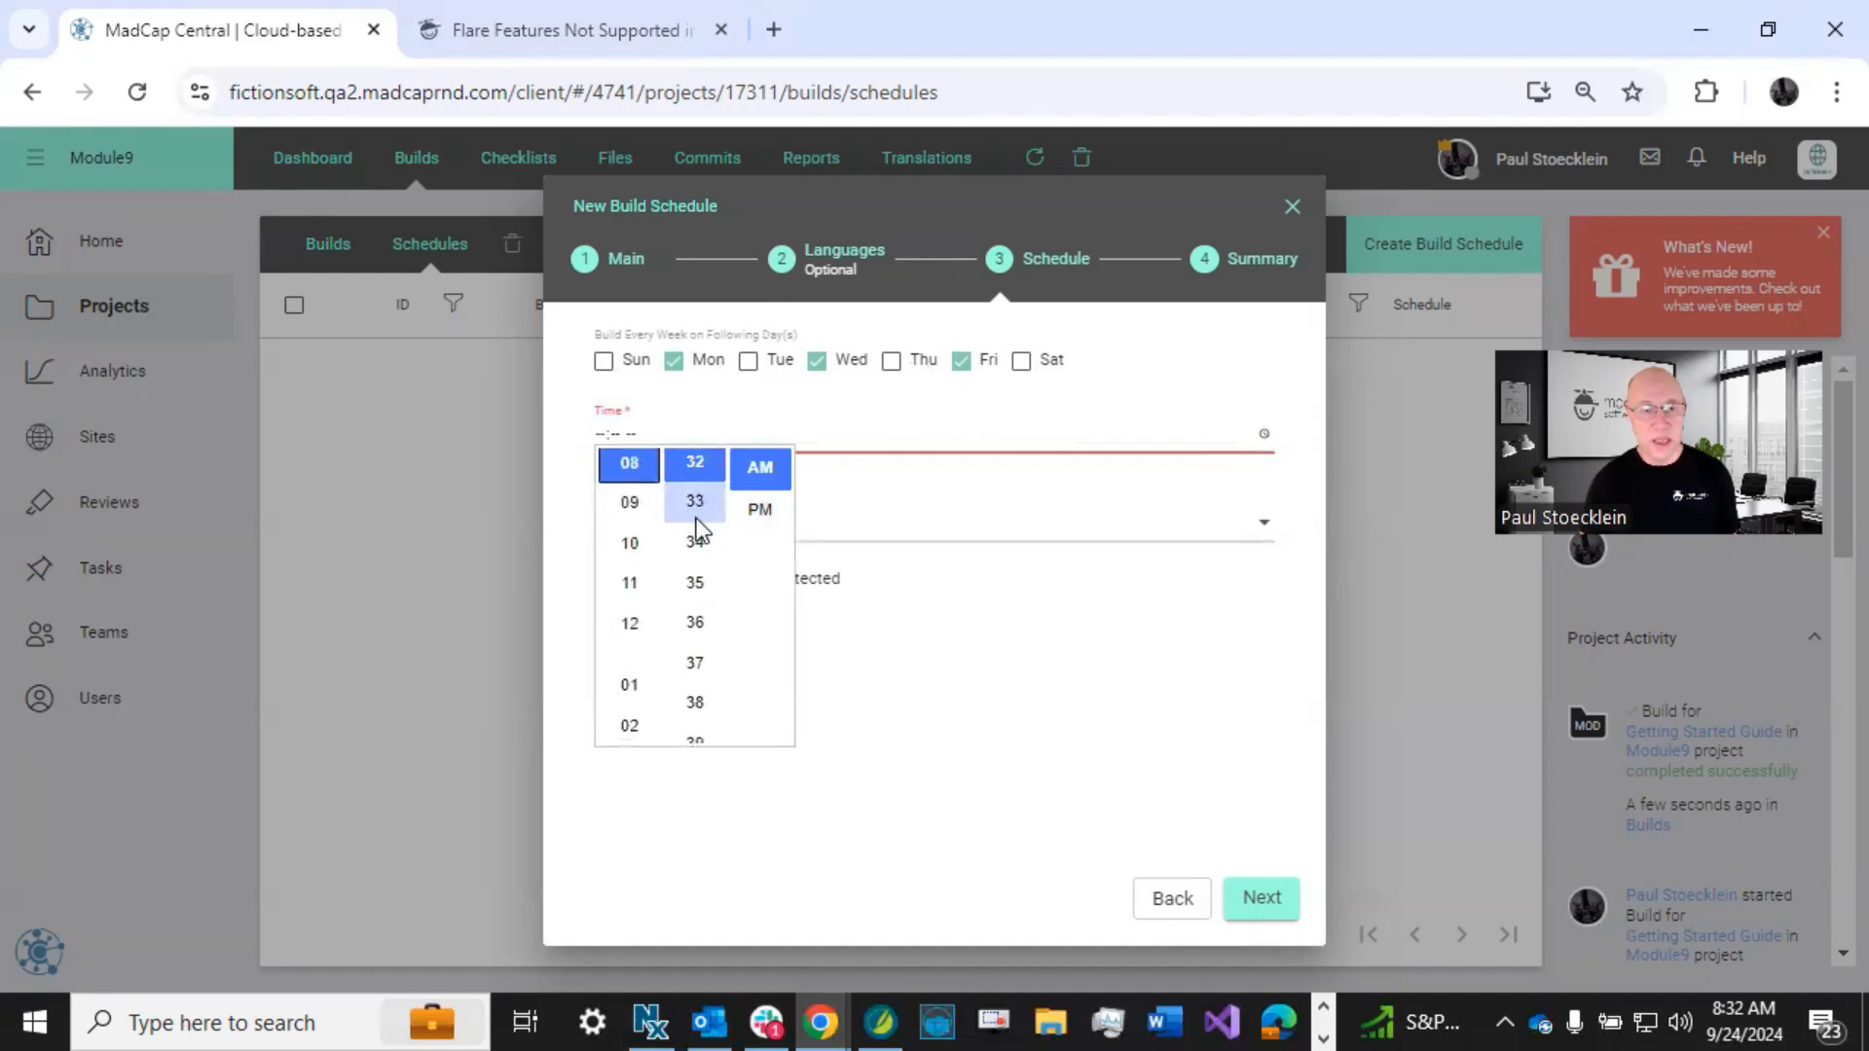
click(638, 686)
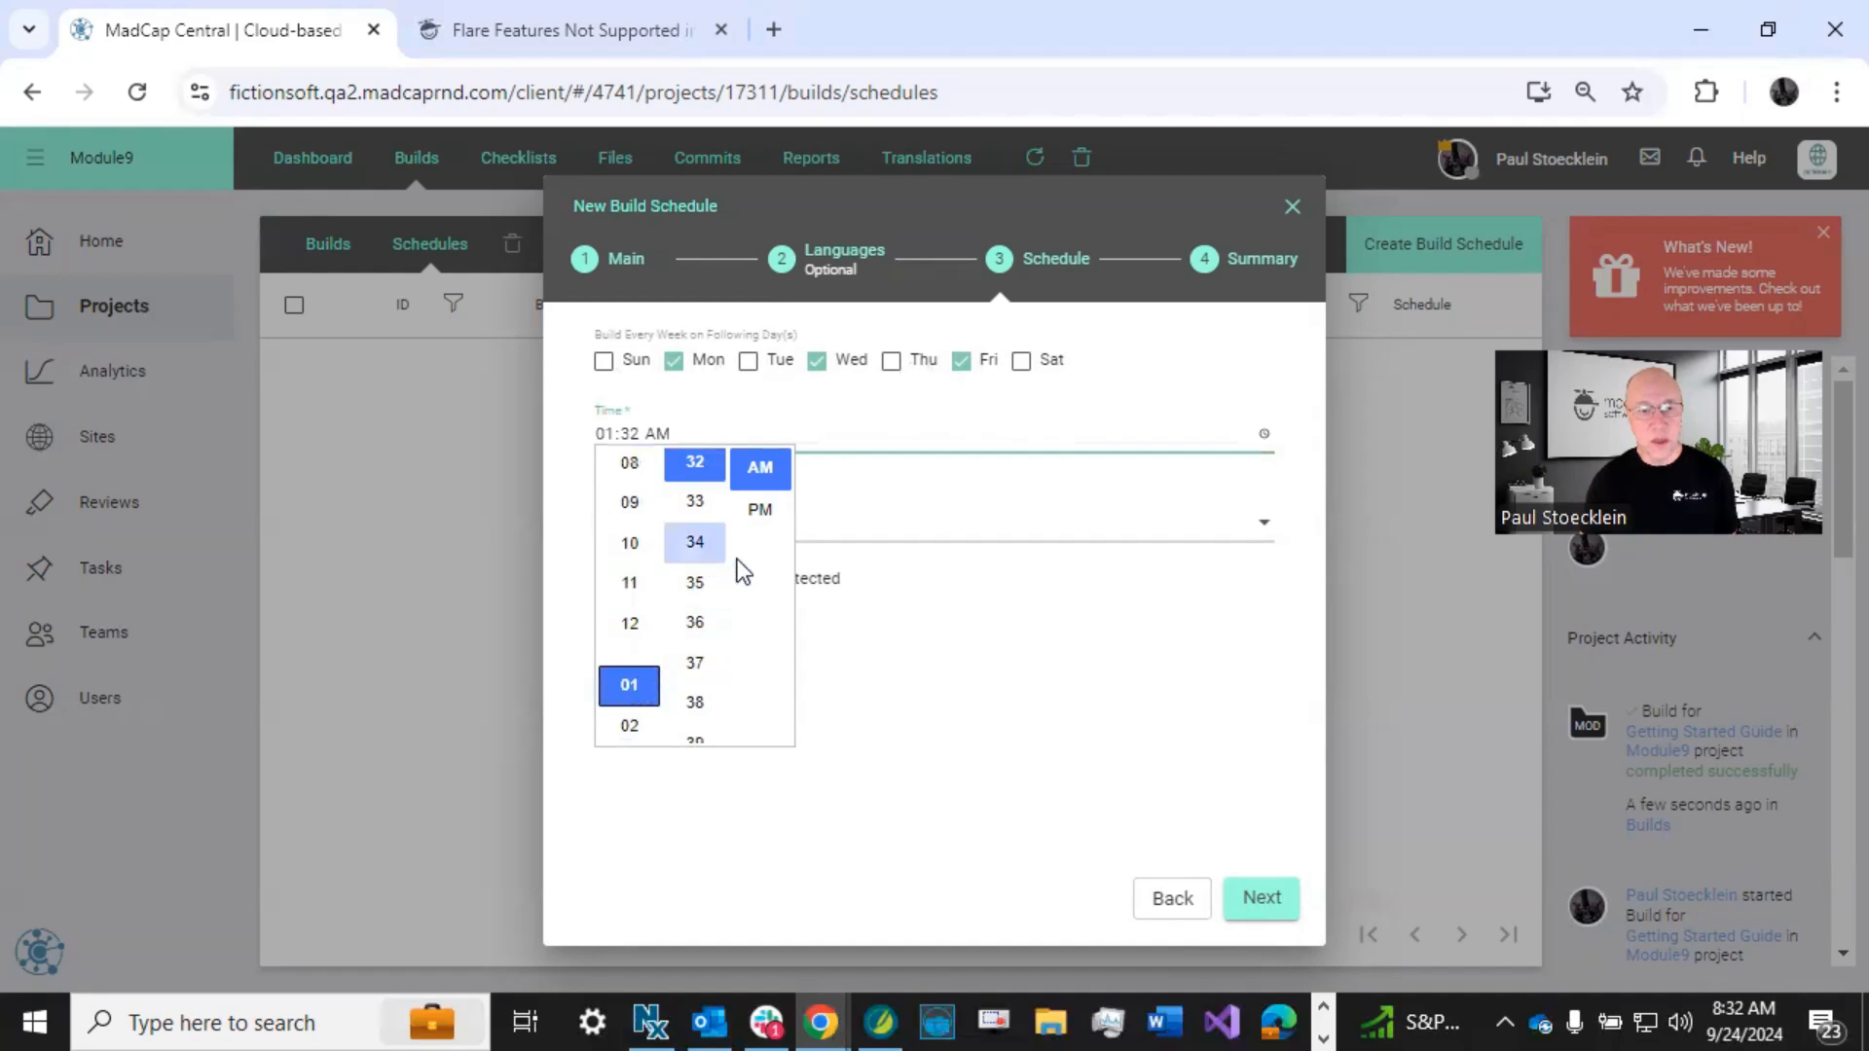
scroll(709, 594, up, 2)
click(695, 651)
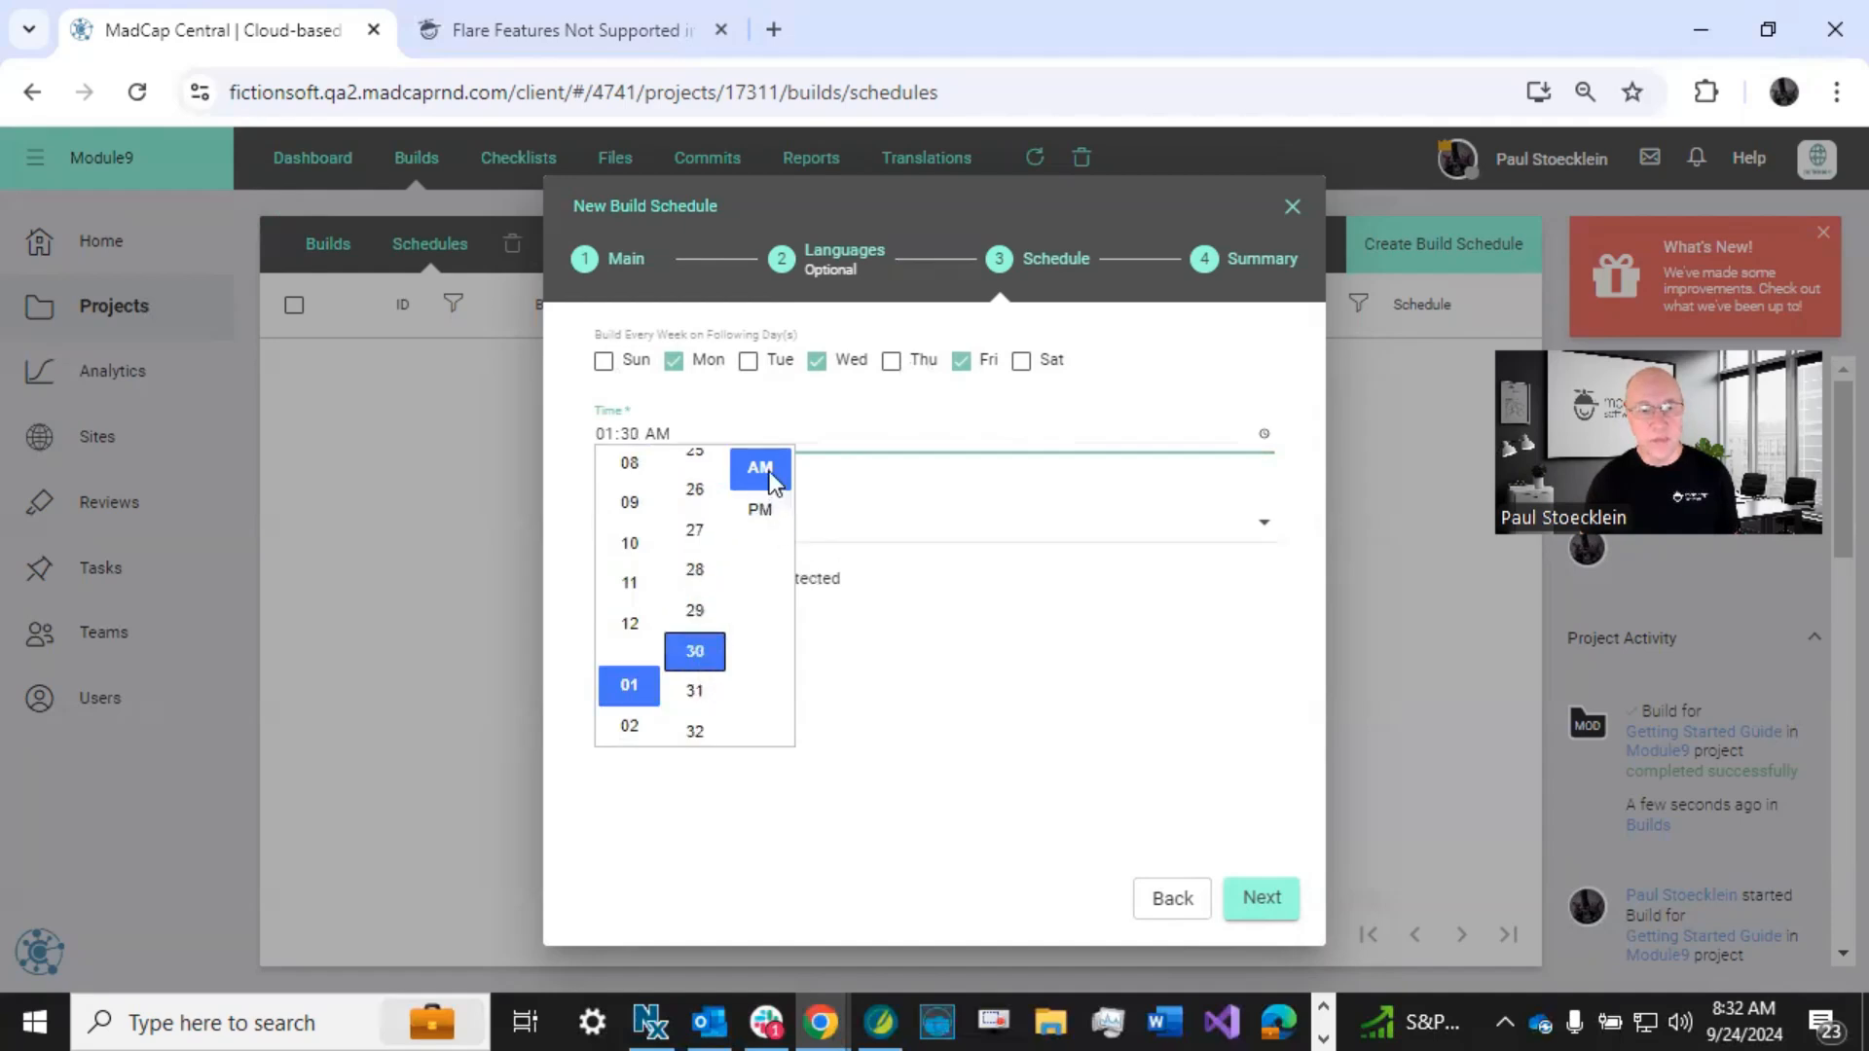
- Set the time zone to (UTC-08:00) Pacific Time (US & Canada), keep building only if changes are detected, and create the schedule
click(792, 535)
click(791, 535)
scroll(792, 540, down, 3)
click(763, 673)
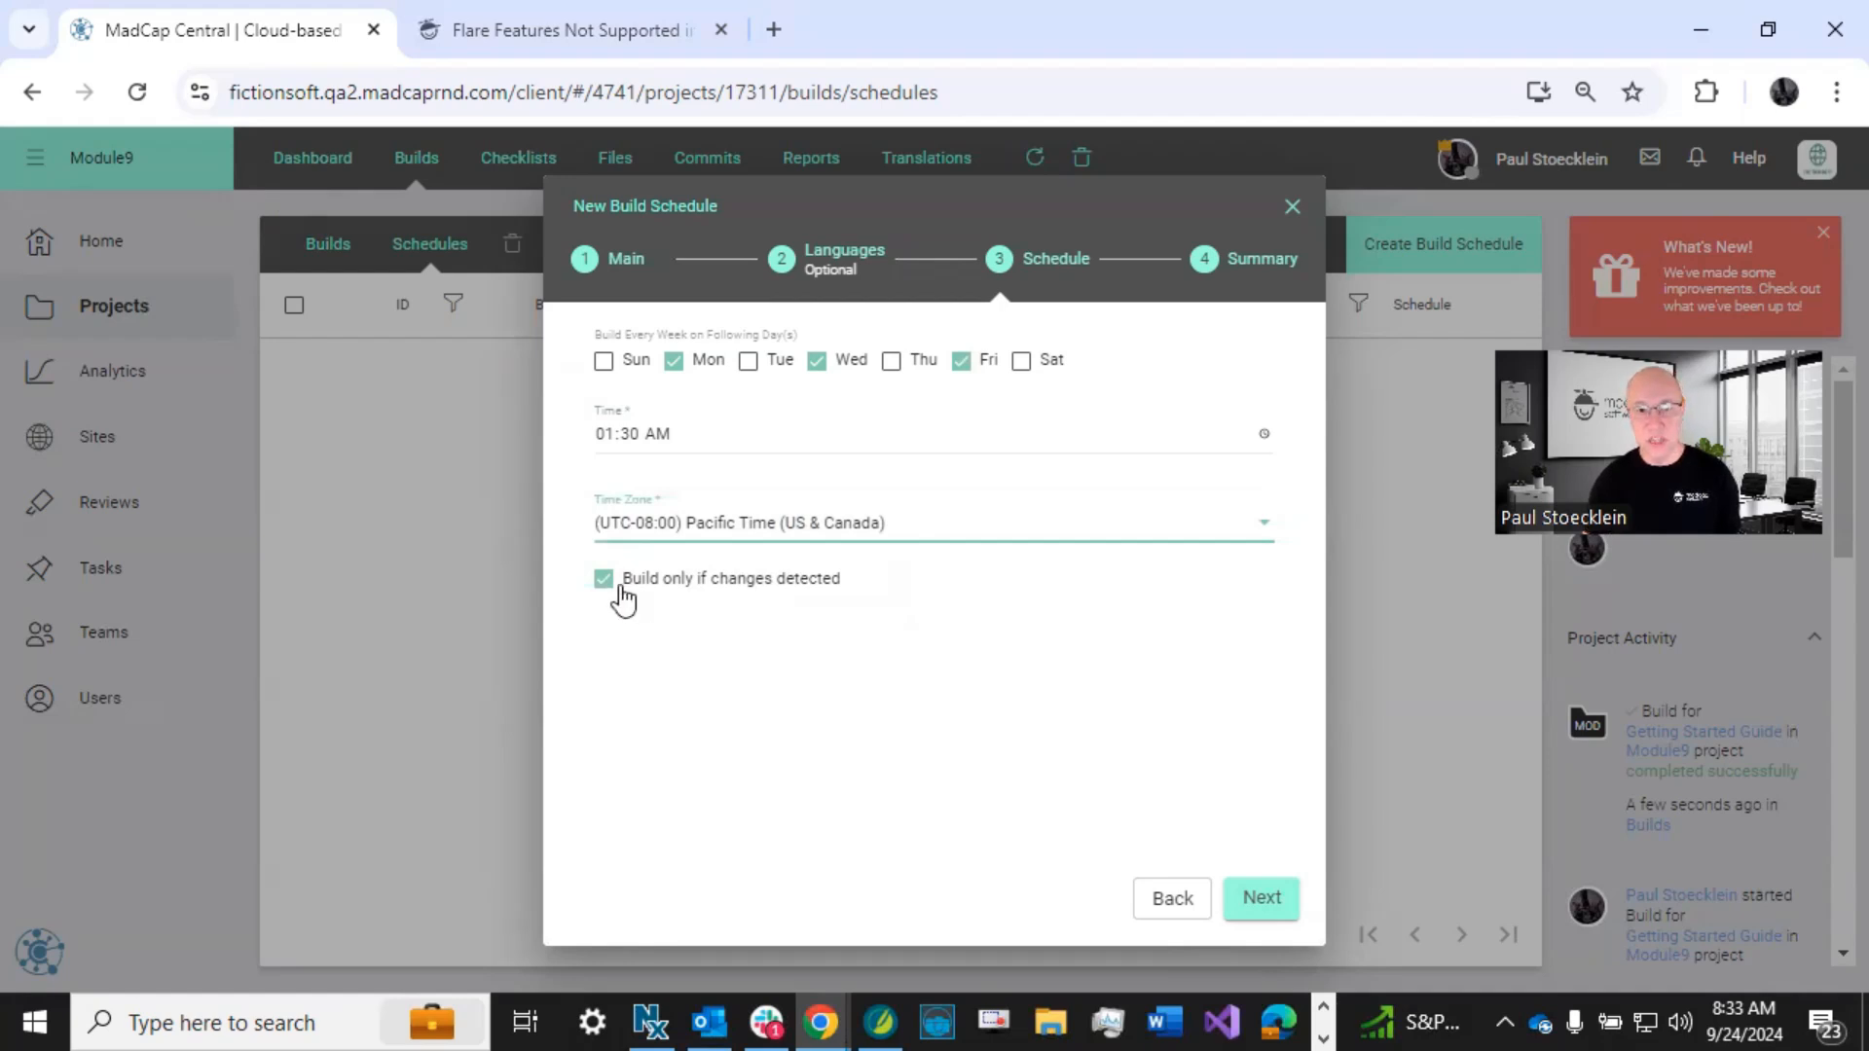
click(1265, 900)
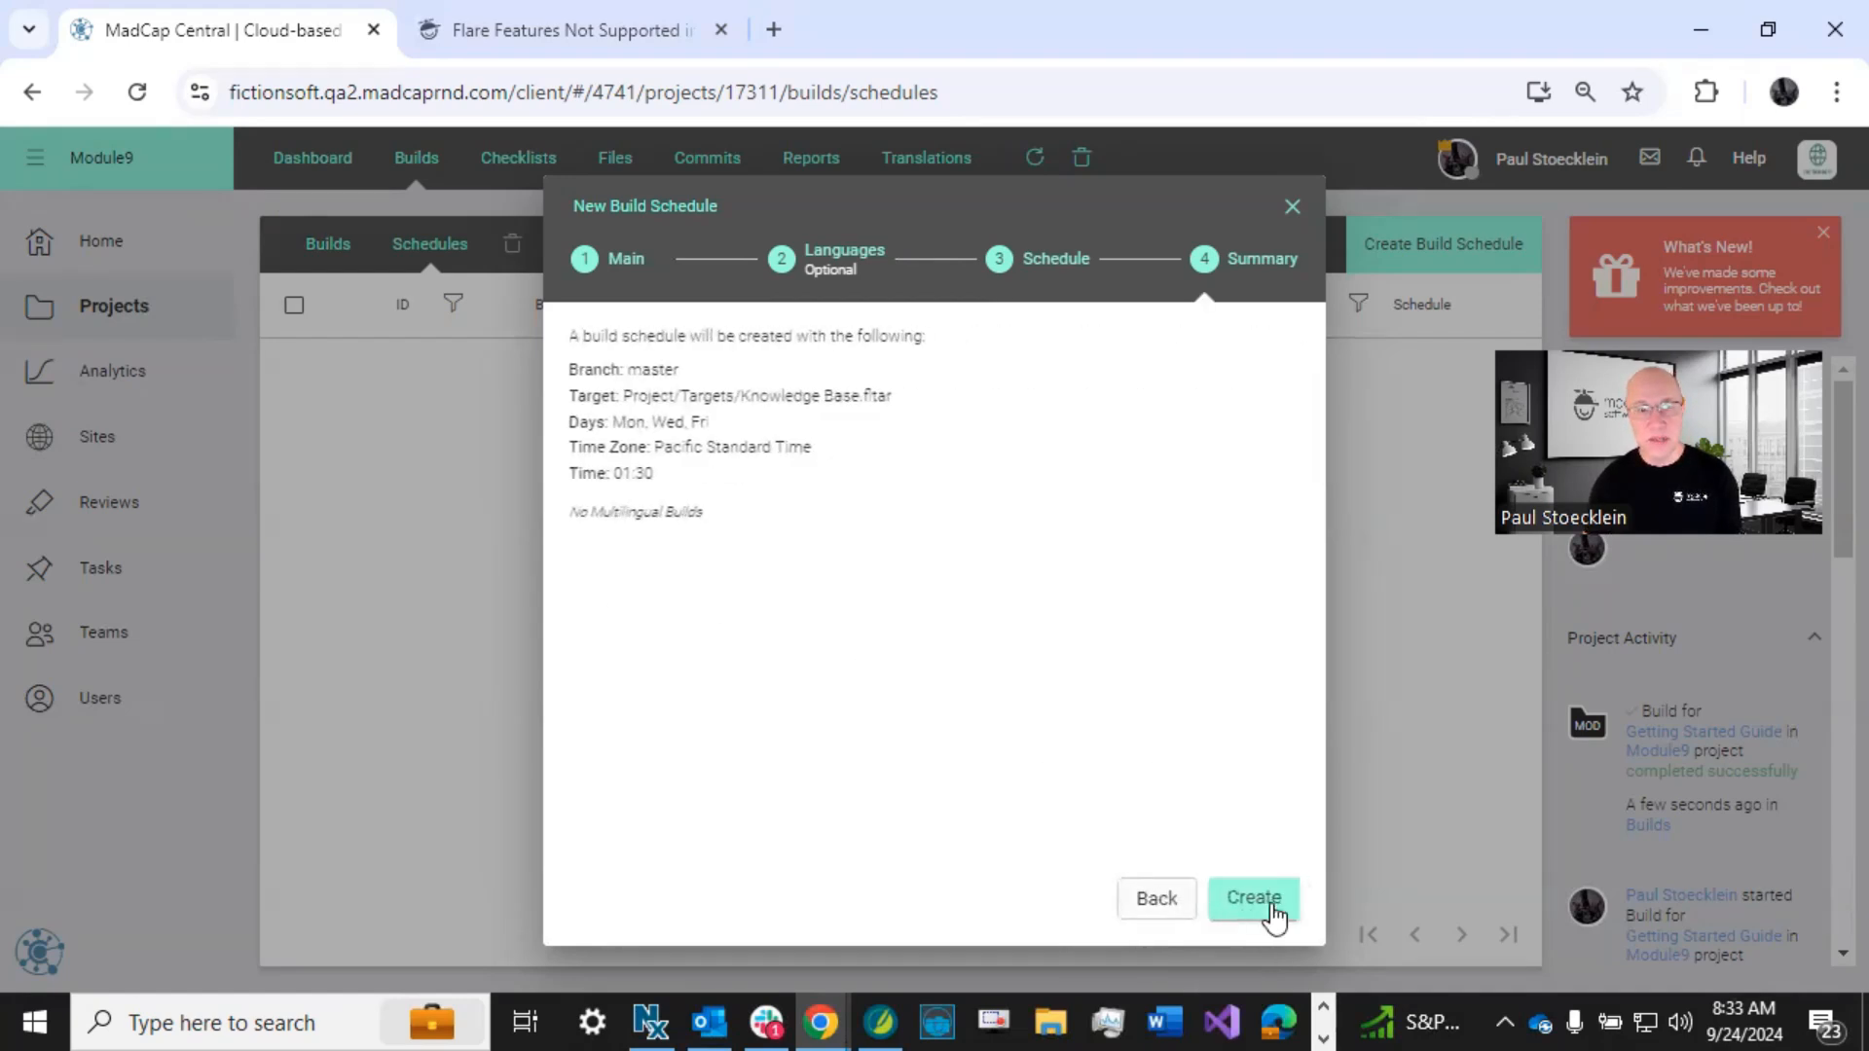
click(1240, 896)
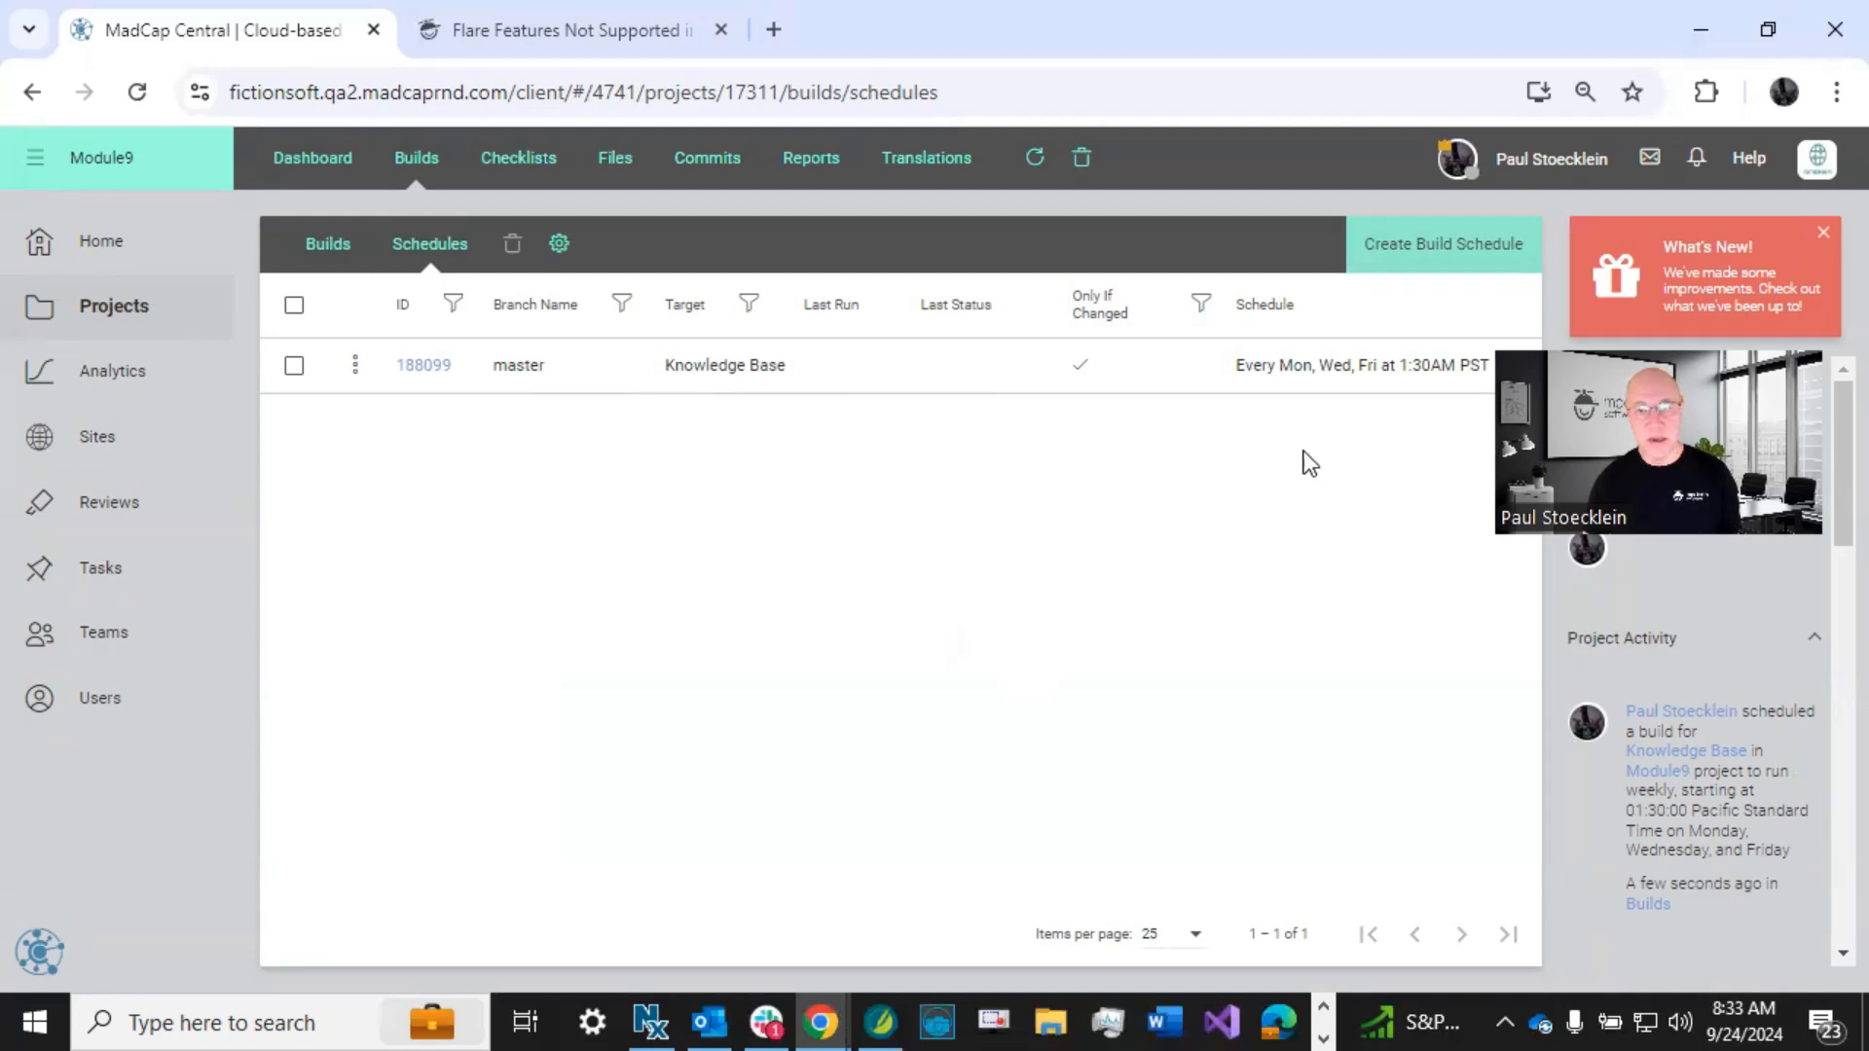
- Review the column choices for the schedules list without changing them and return to the builds list
click(553, 245)
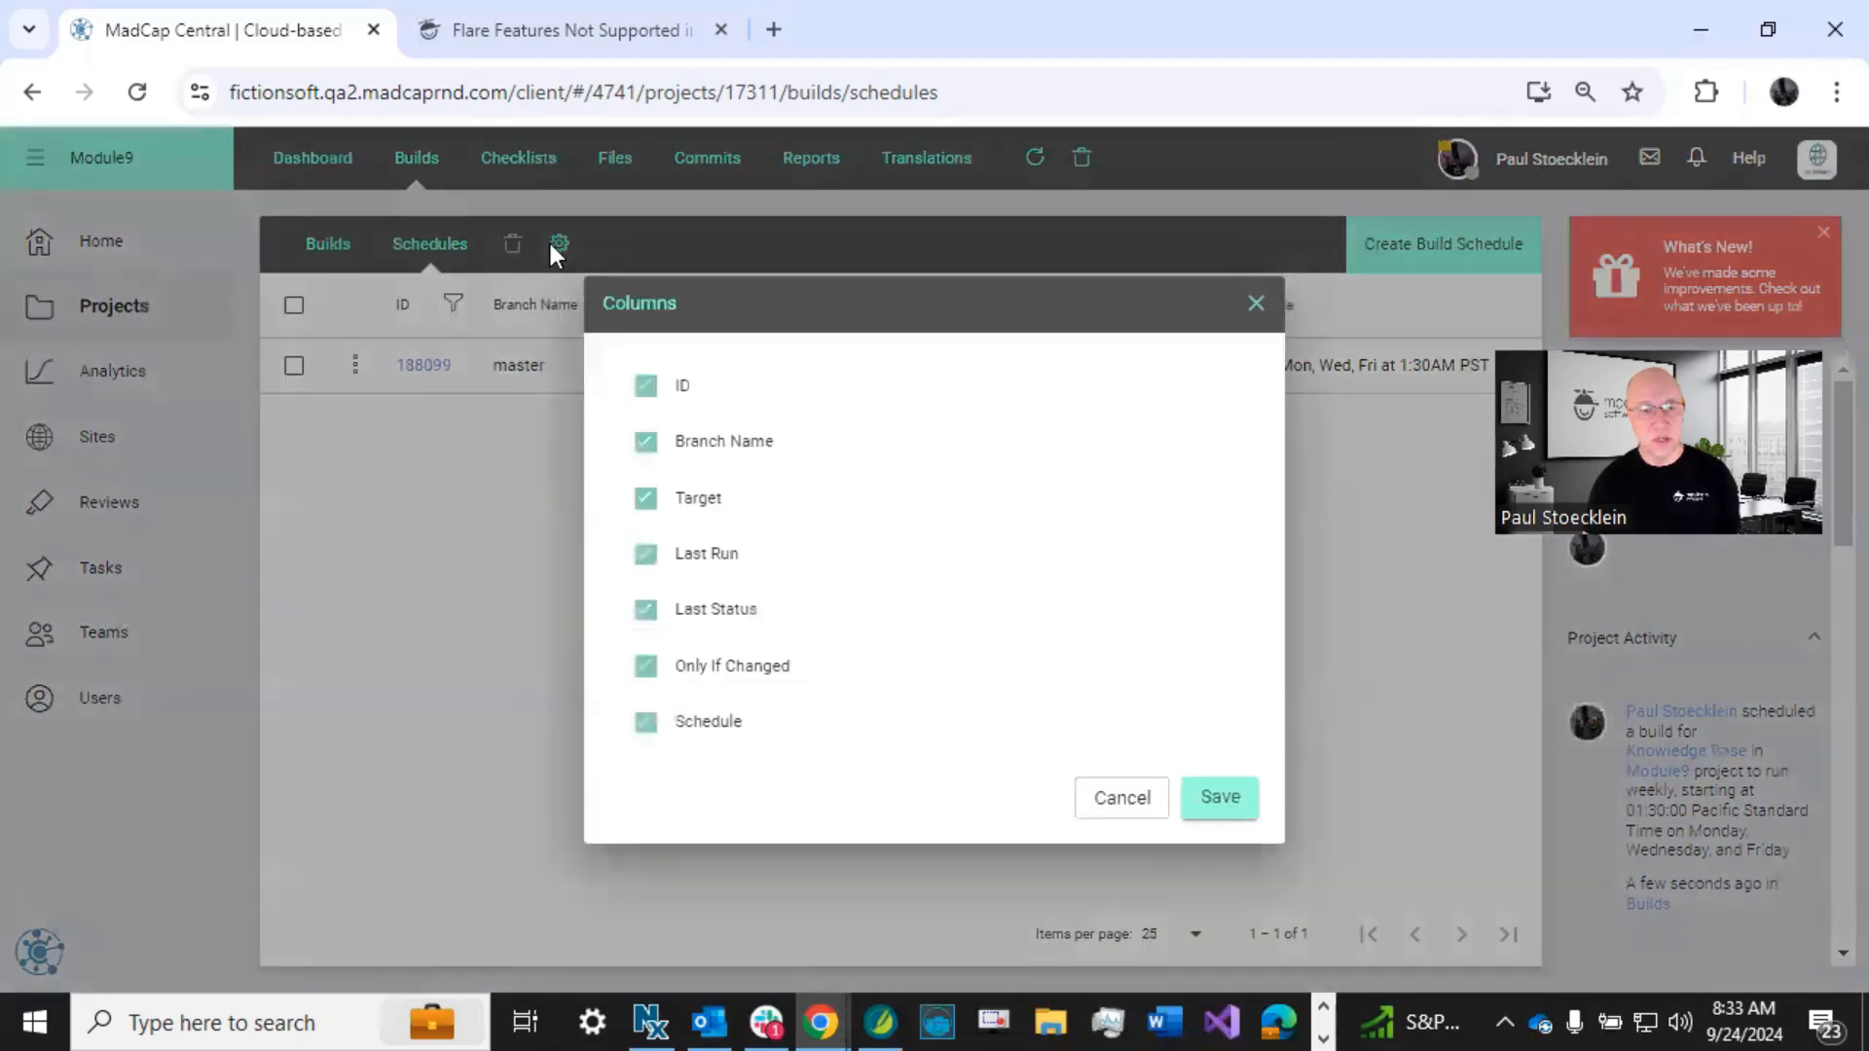
click(521, 487)
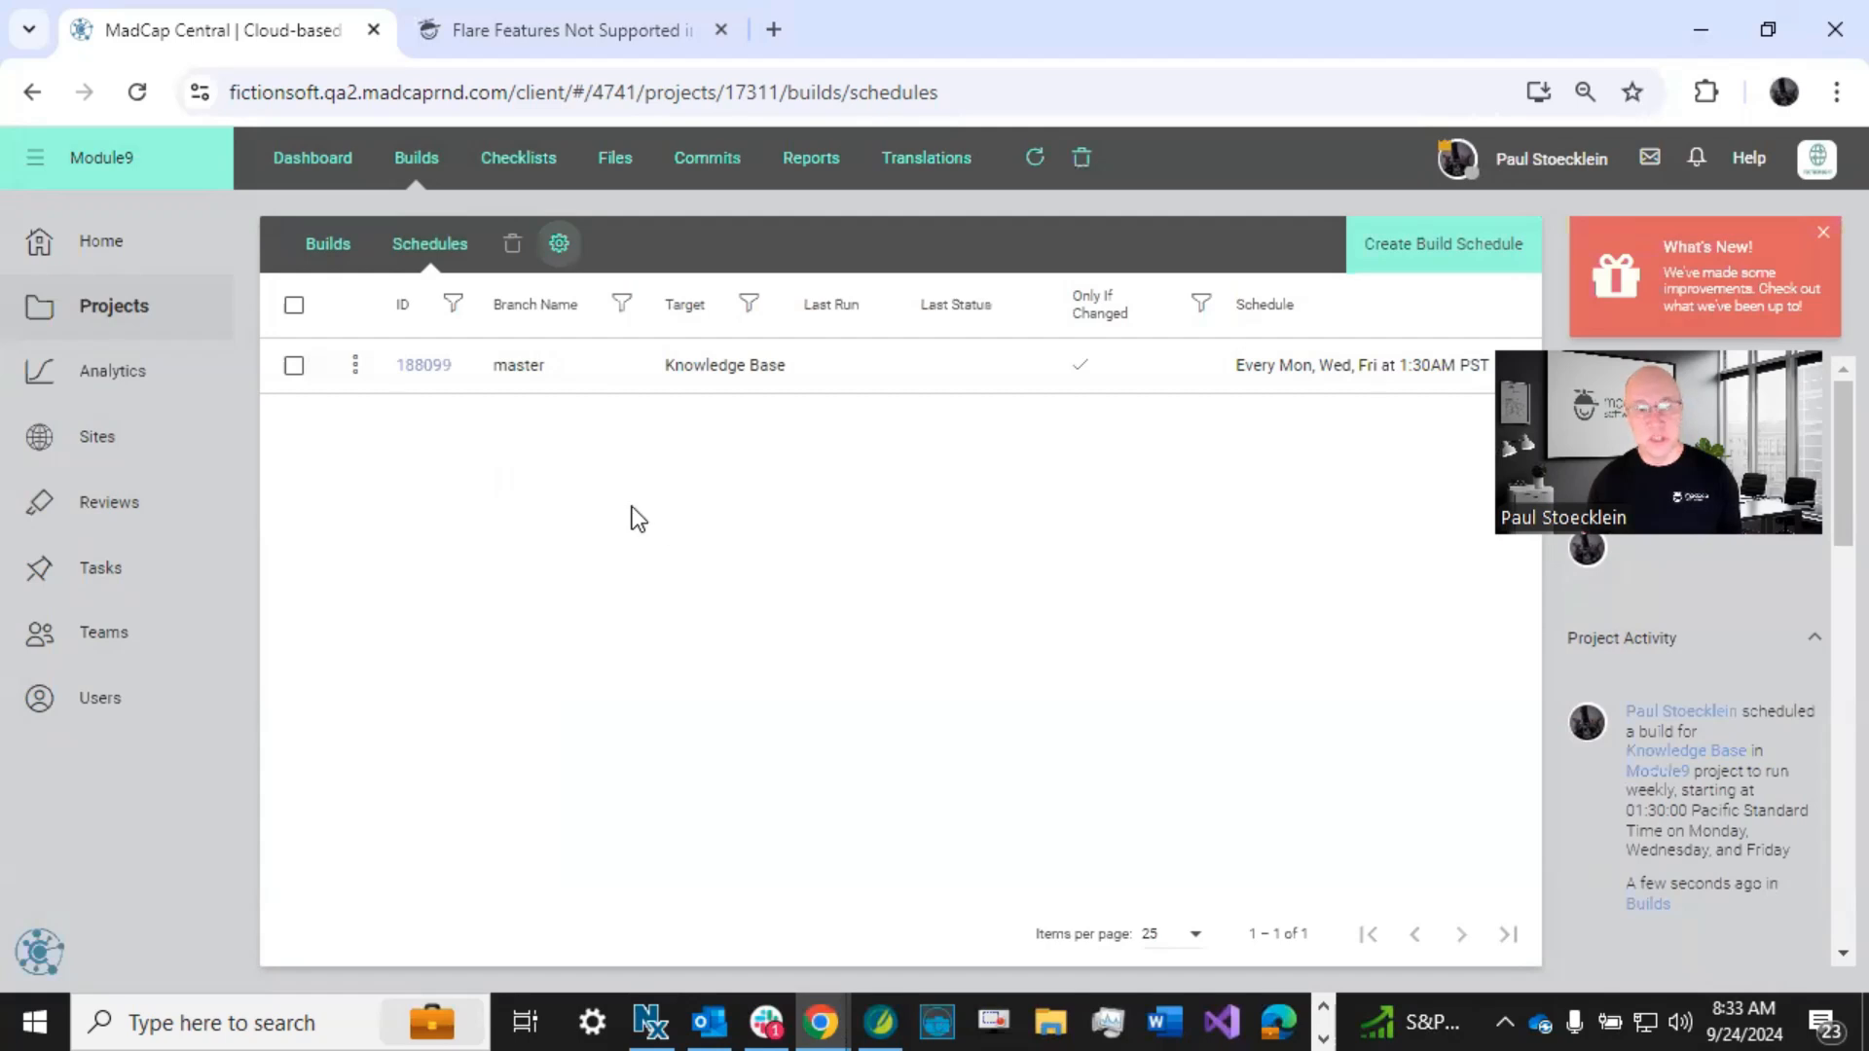
click(329, 248)
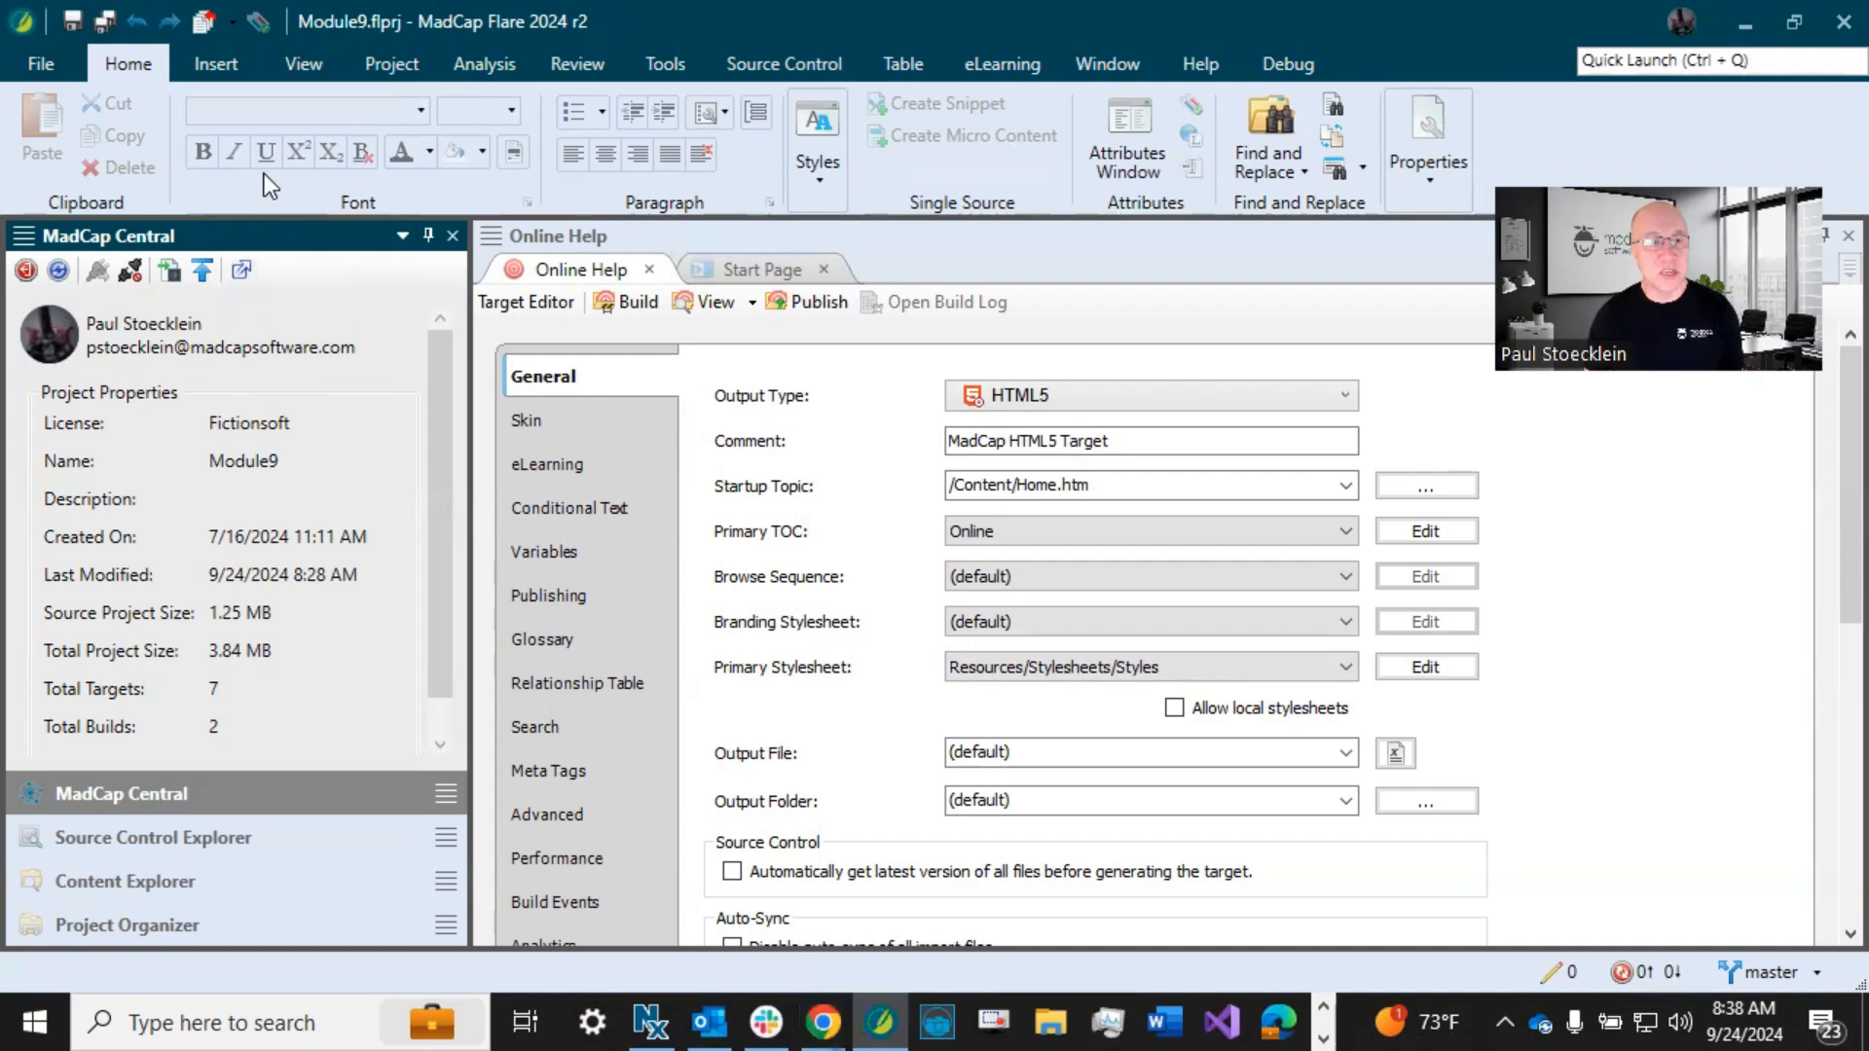
- In MadCap Flare, locate the Online Help target in the Project Organizer, view its publishing settings and select the project's Destinations folder
click(302, 62)
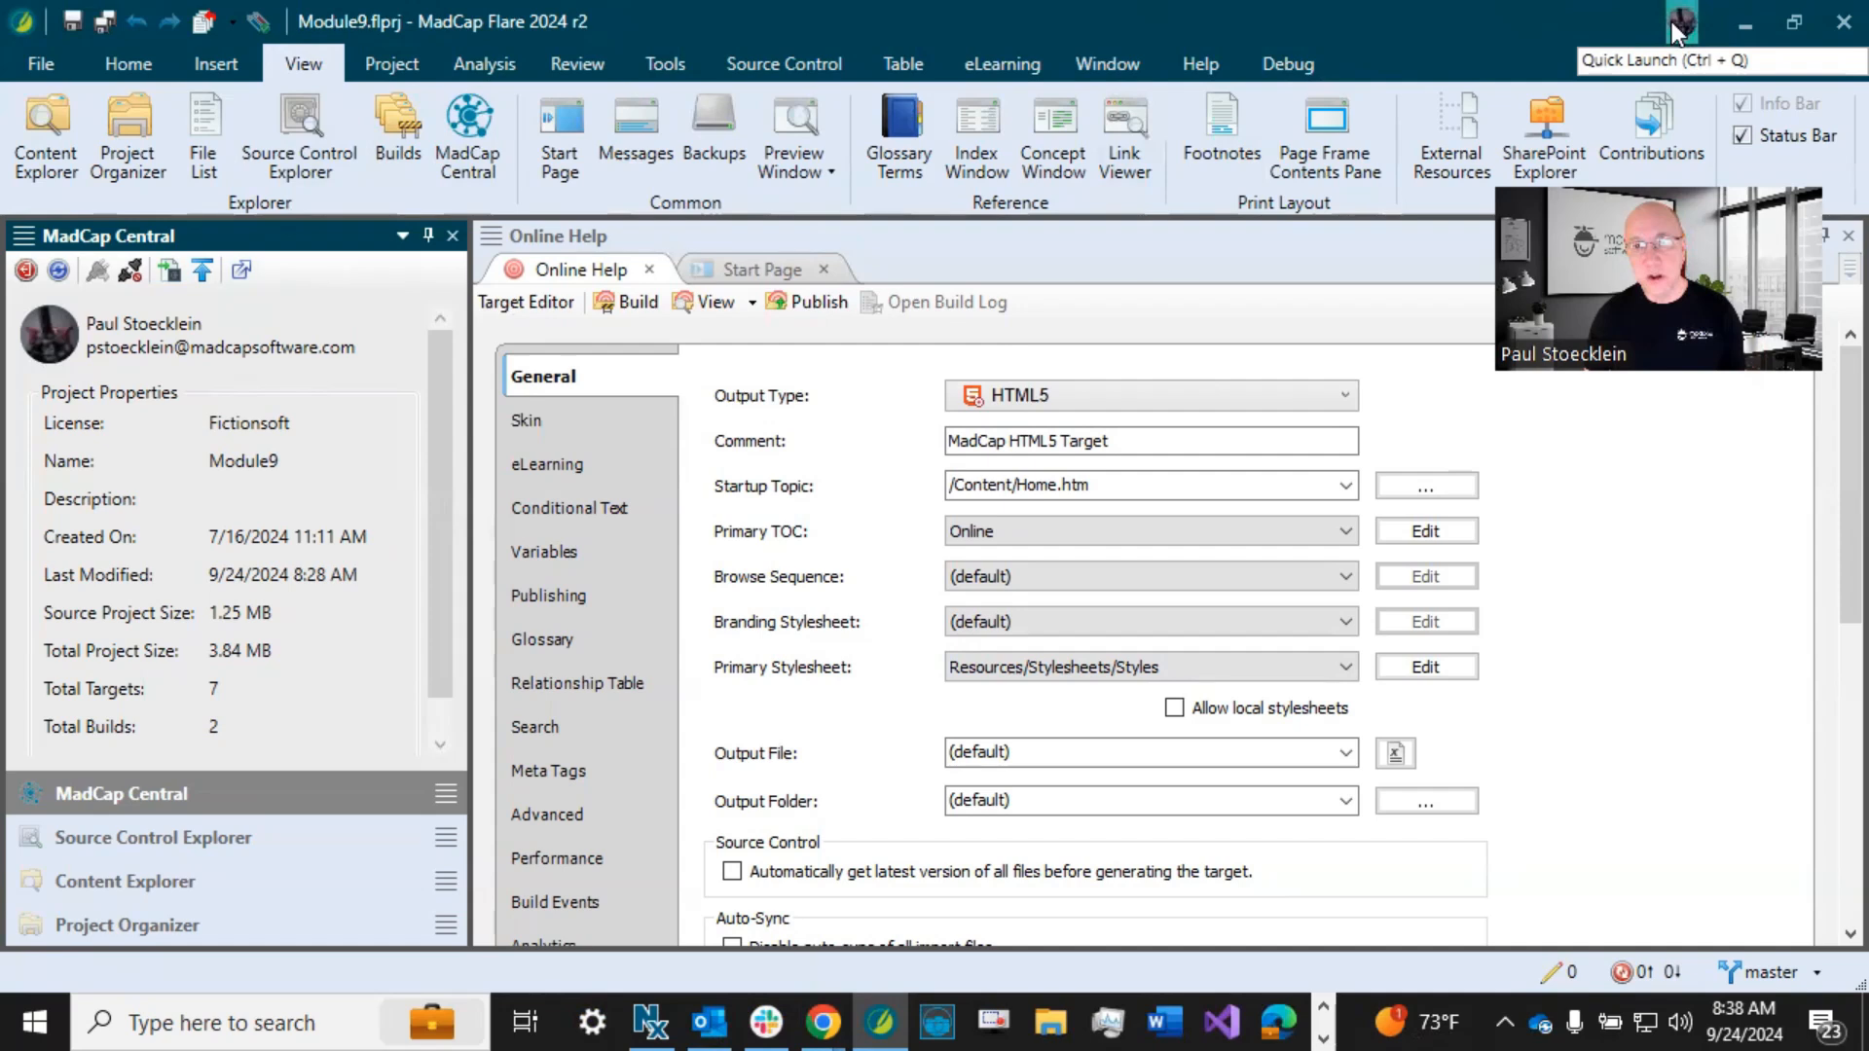
click(155, 925)
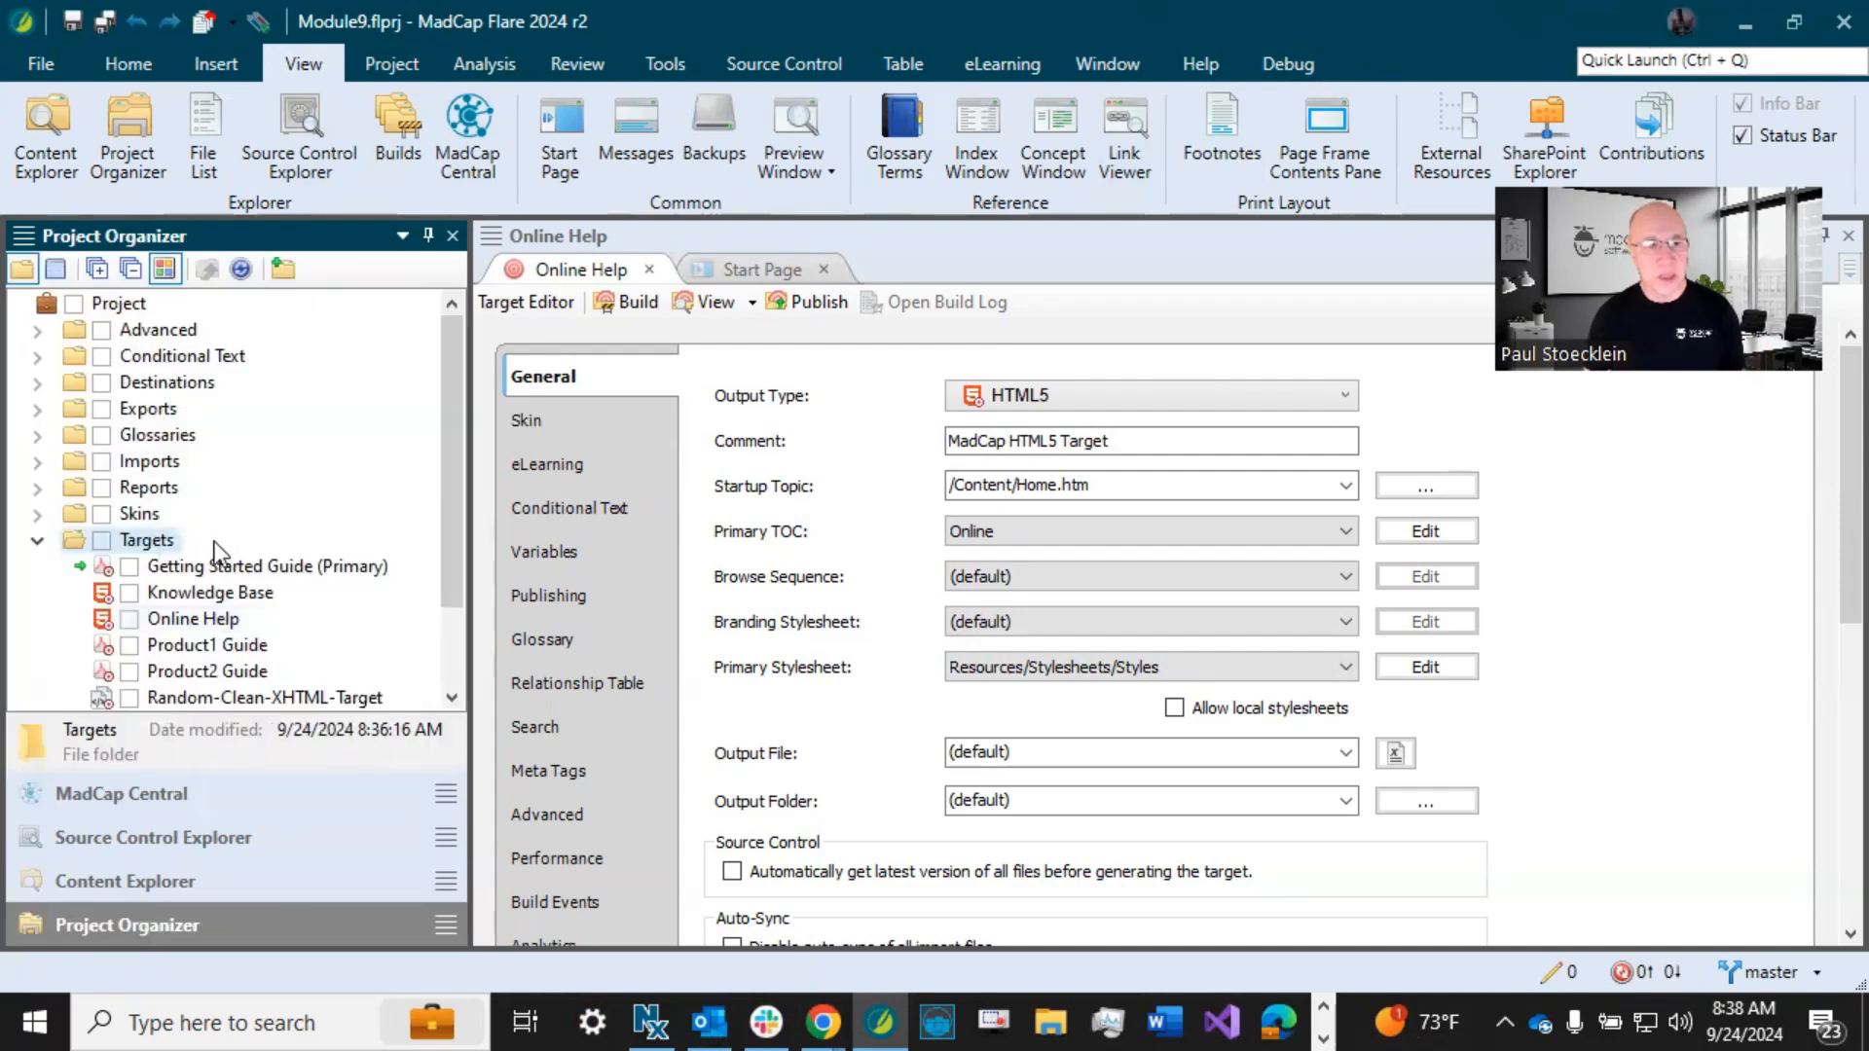
click(199, 621)
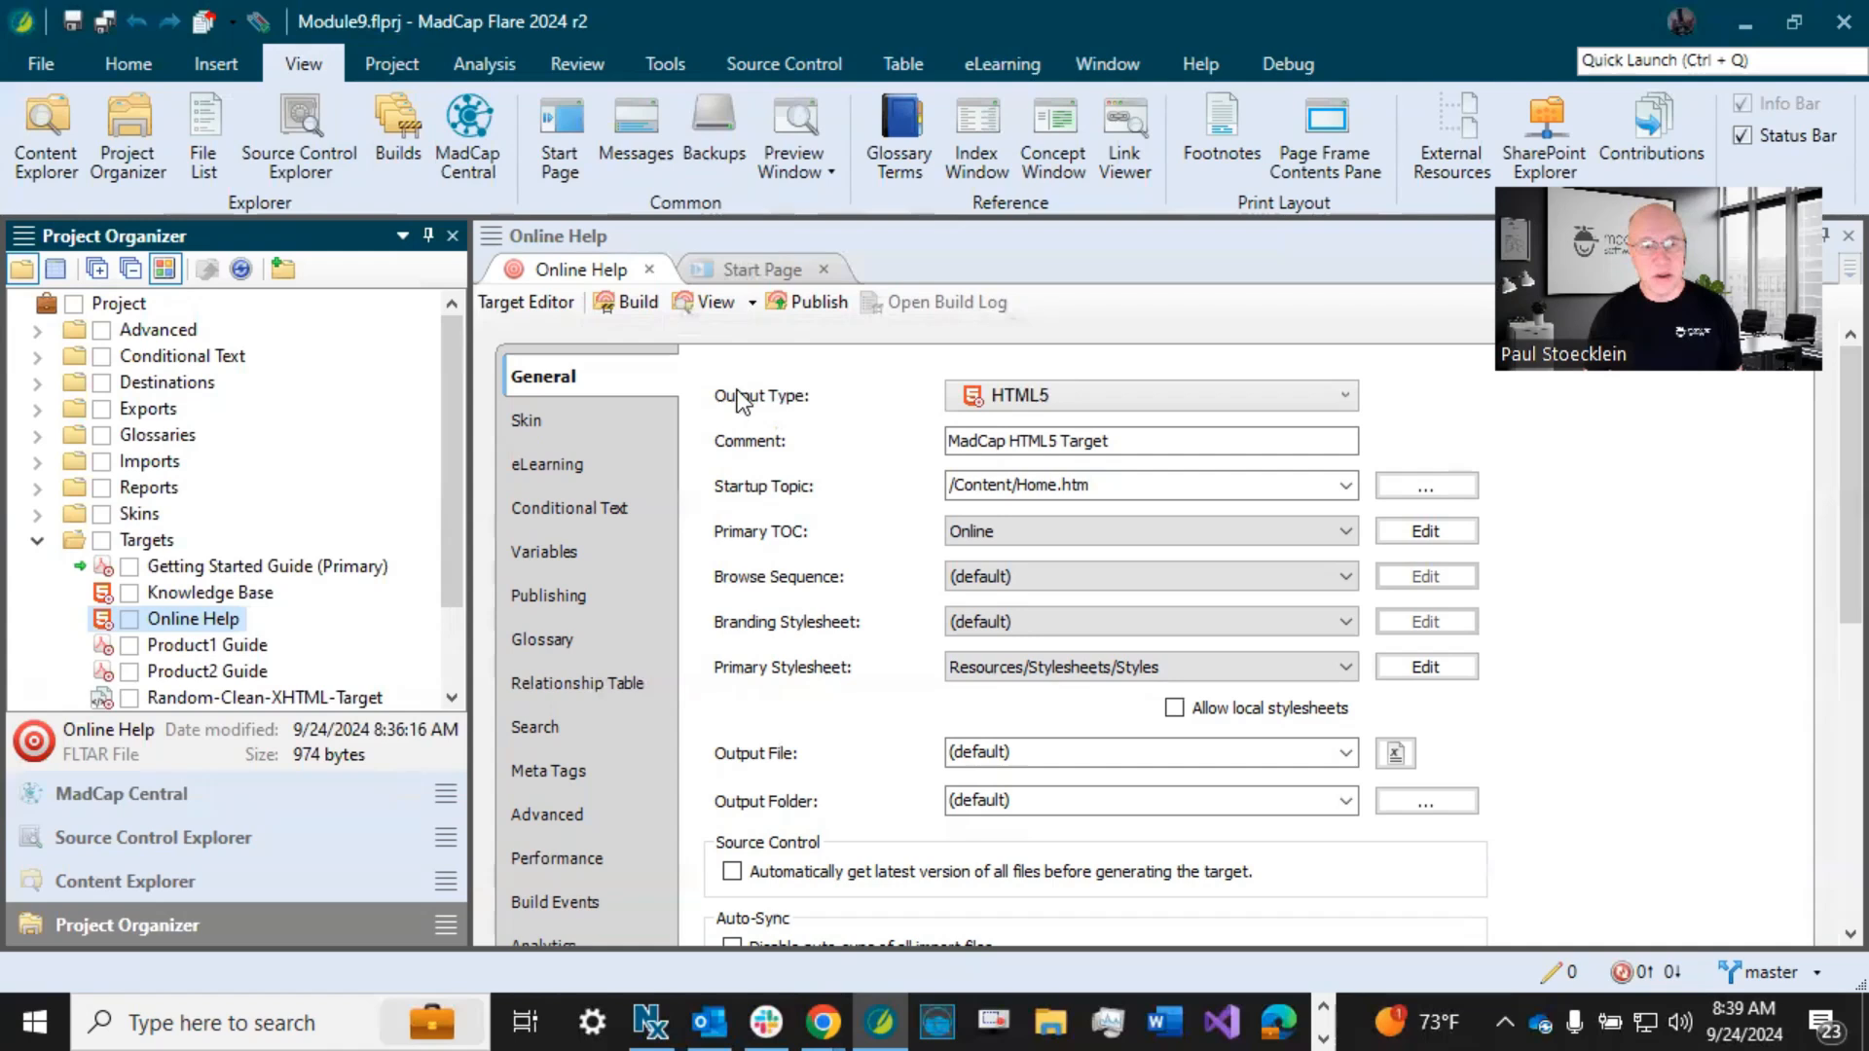
click(553, 600)
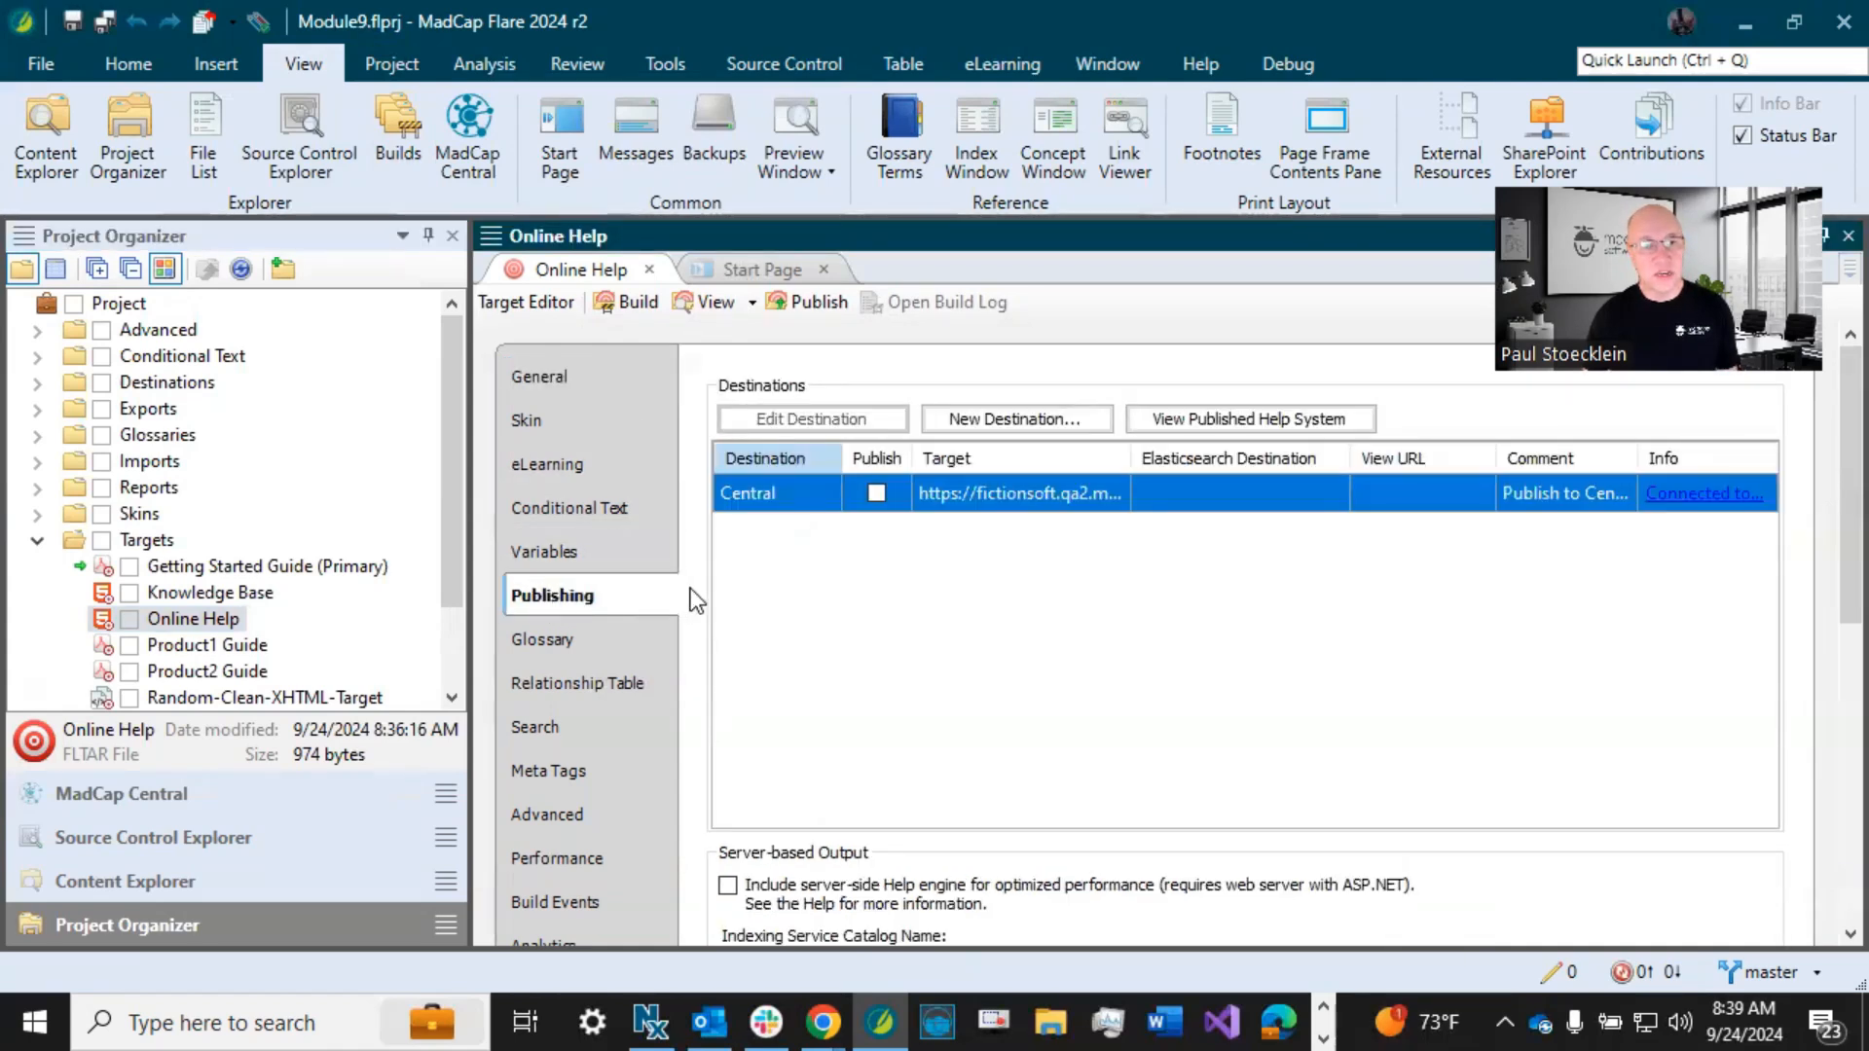
click(144, 385)
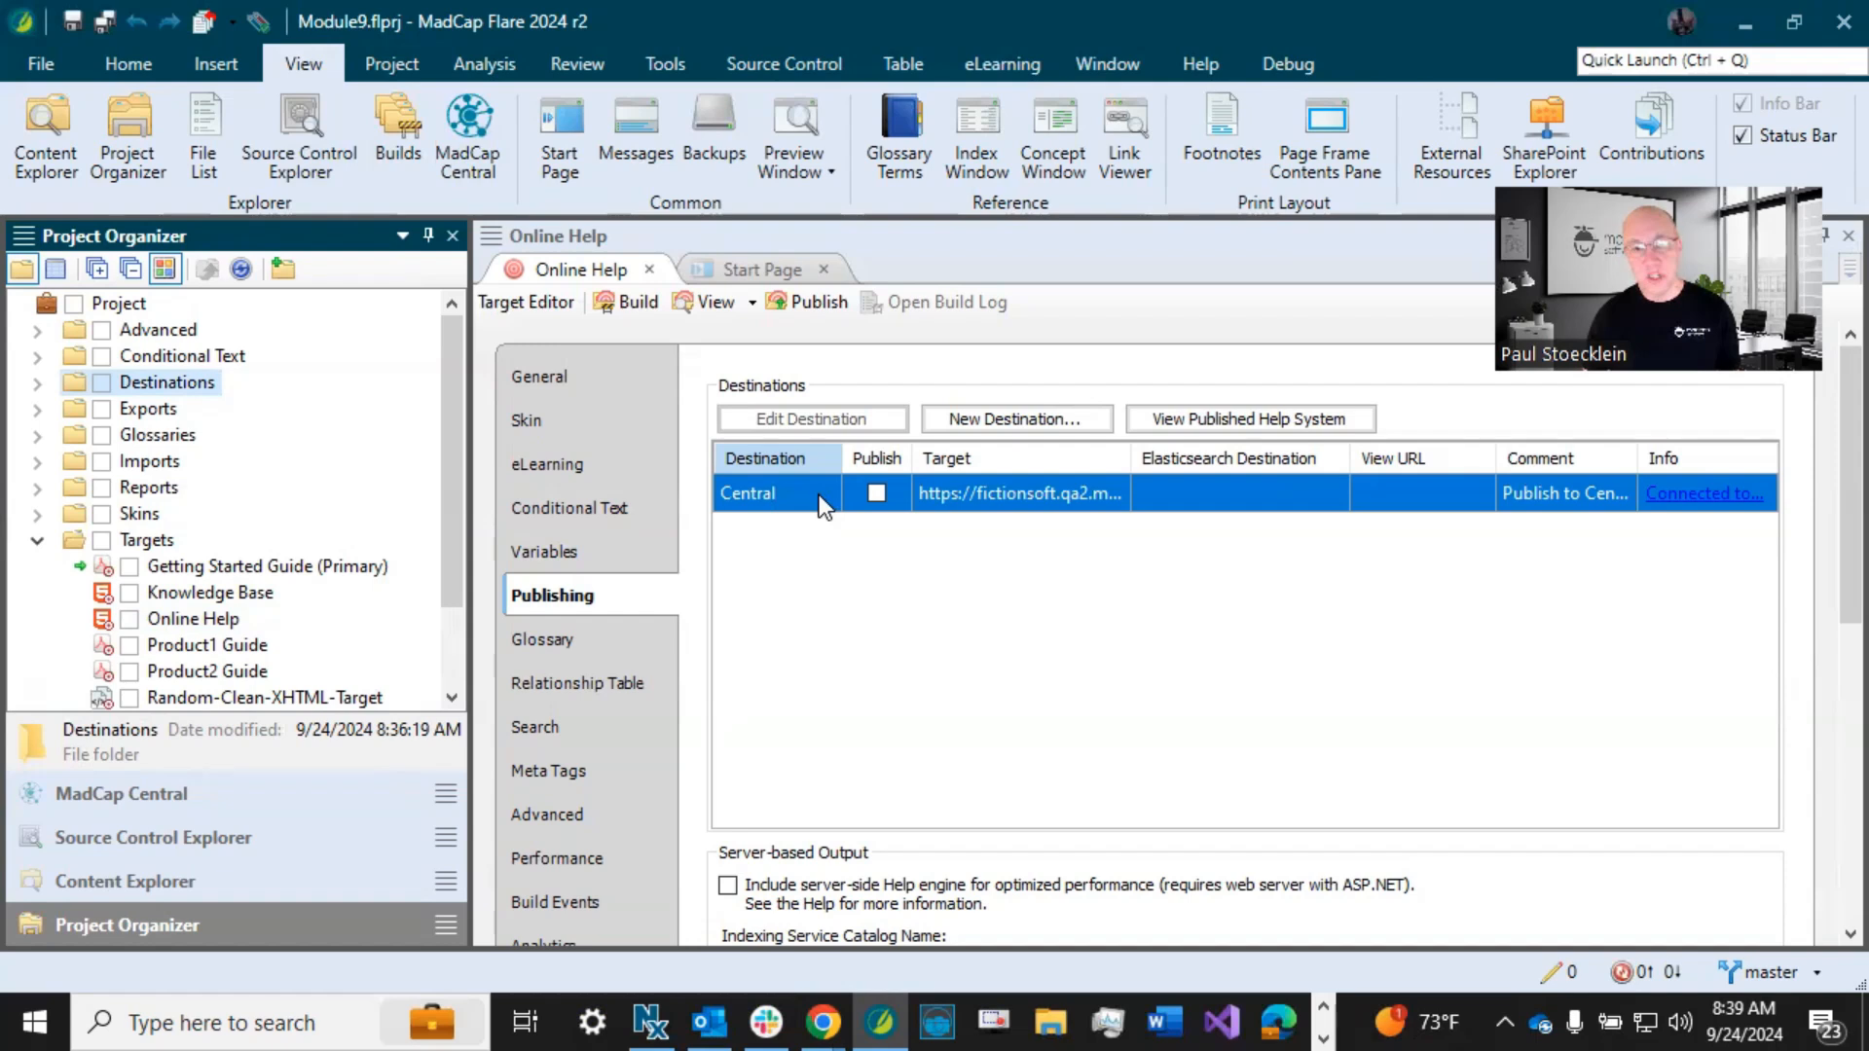
- Save the Online Help target with publishing to the Central destination enabled, and publish it, generating its output first
click(877, 493)
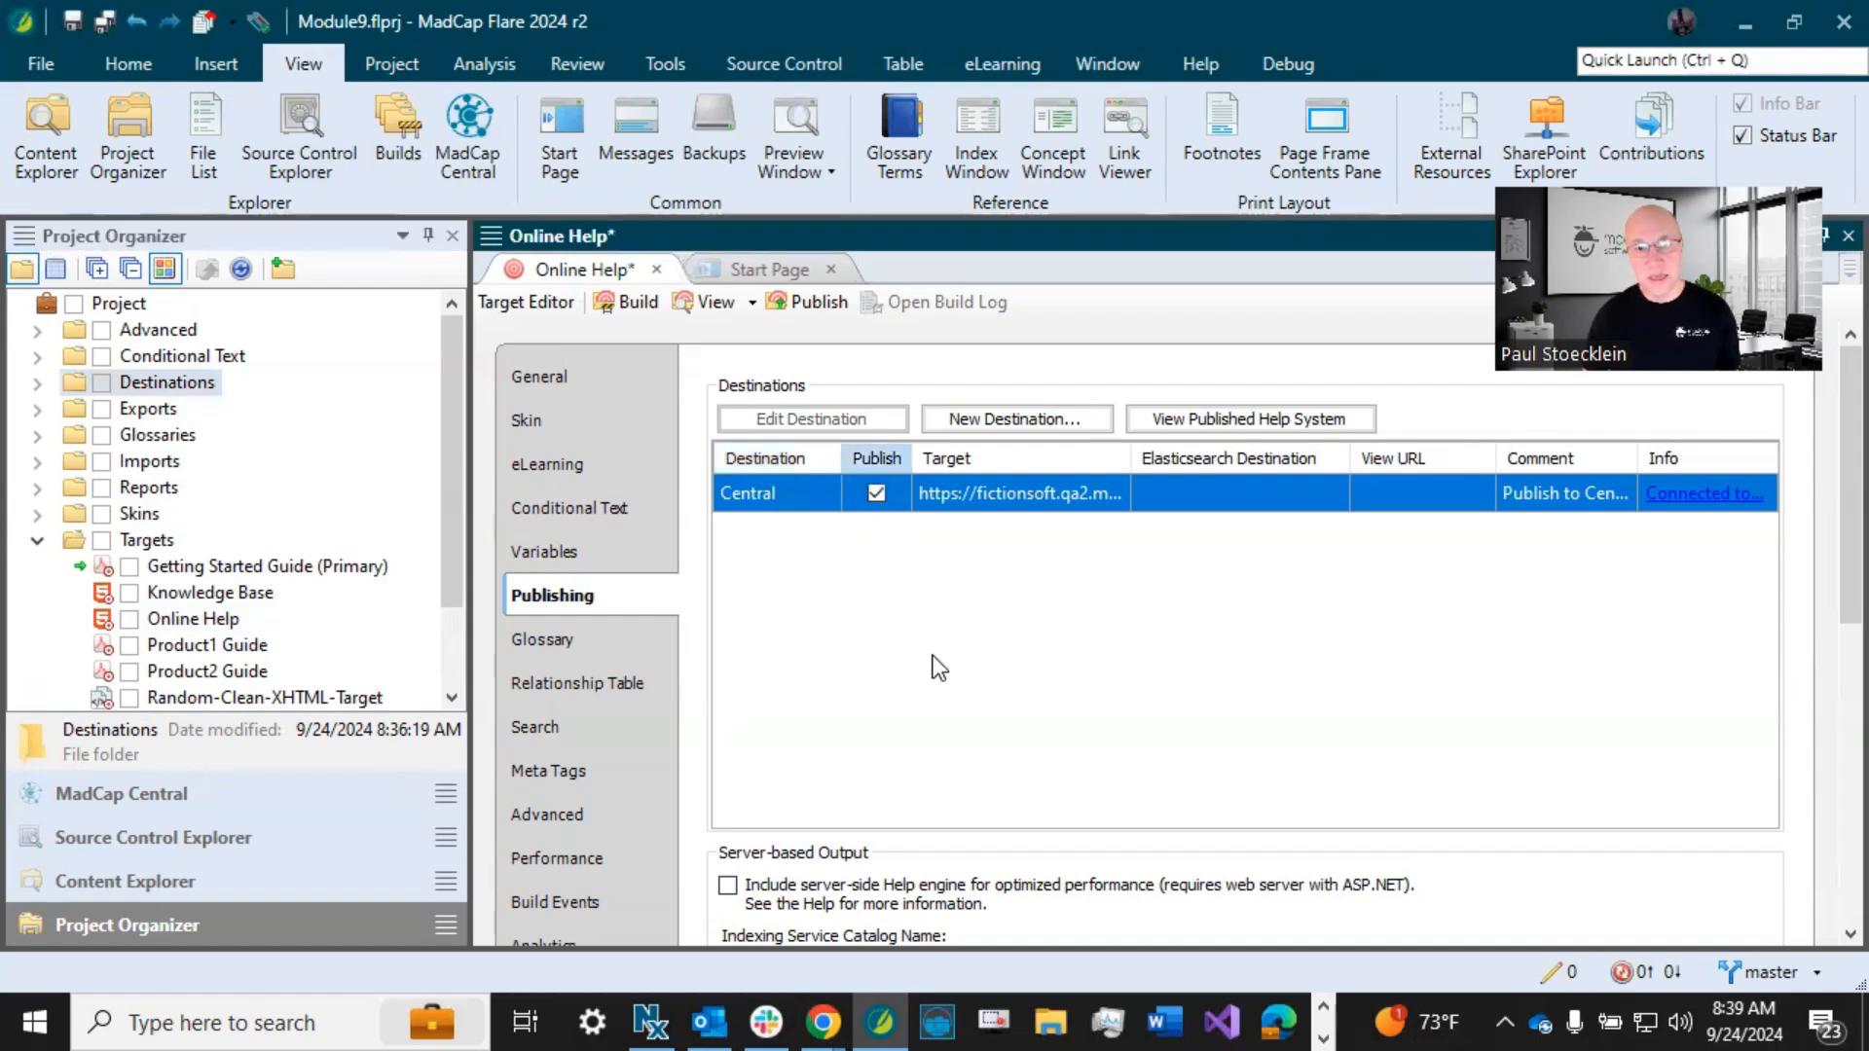
click(72, 21)
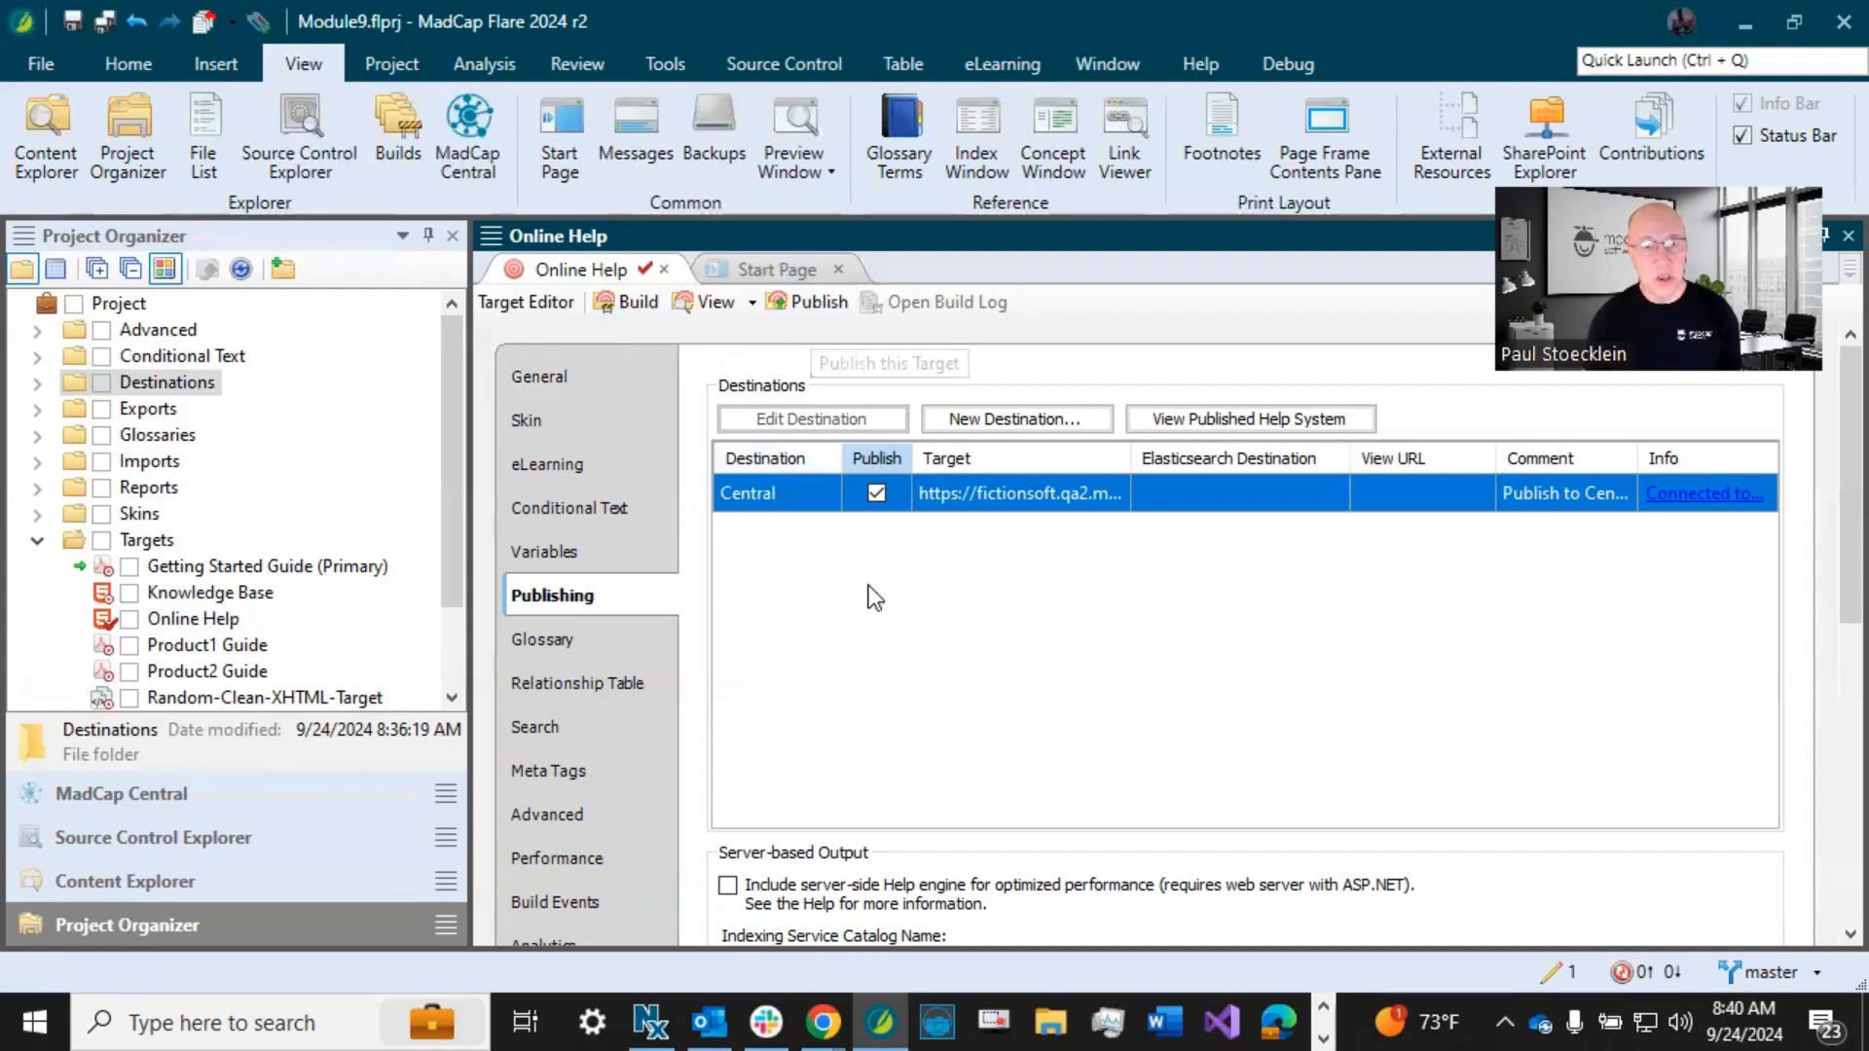
click(817, 307)
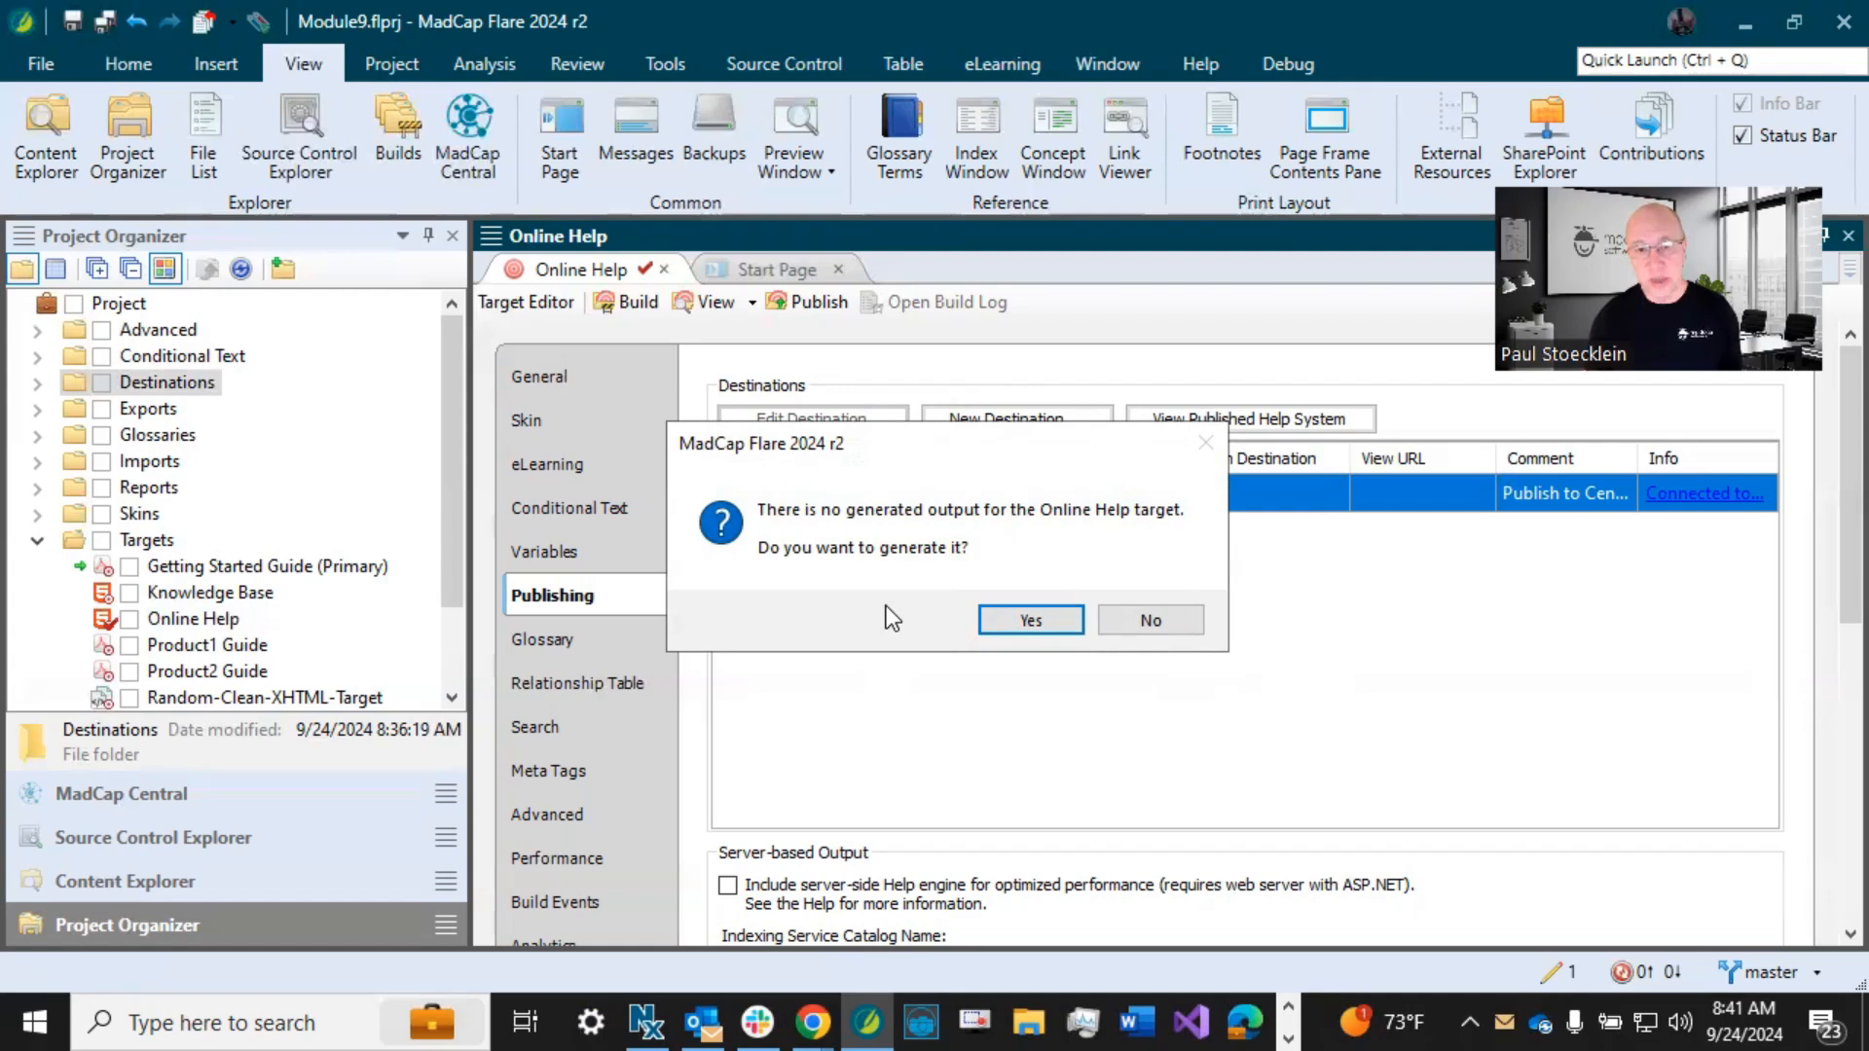
click(1061, 621)
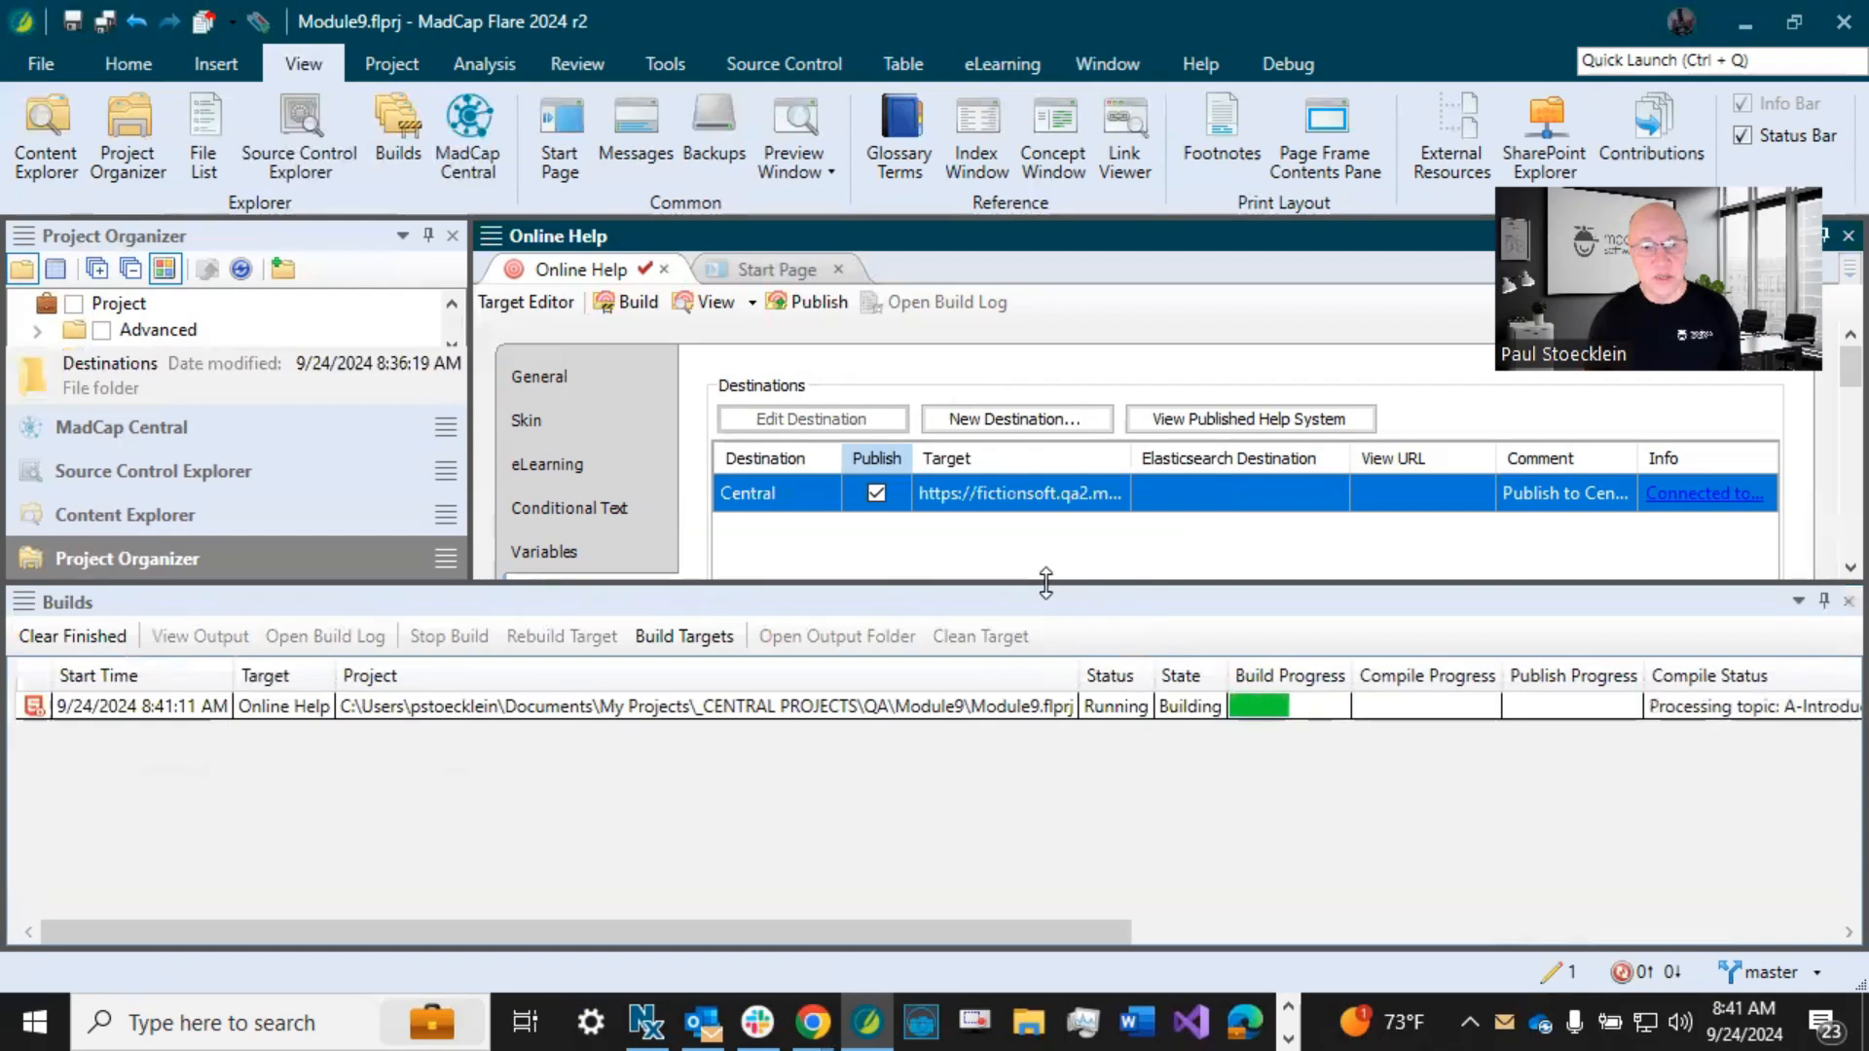
- Check the Online Help publish progress in the Builds list, and switch to MadCap Central to examine the new build's details and source
drag(1078, 681, 562, 690)
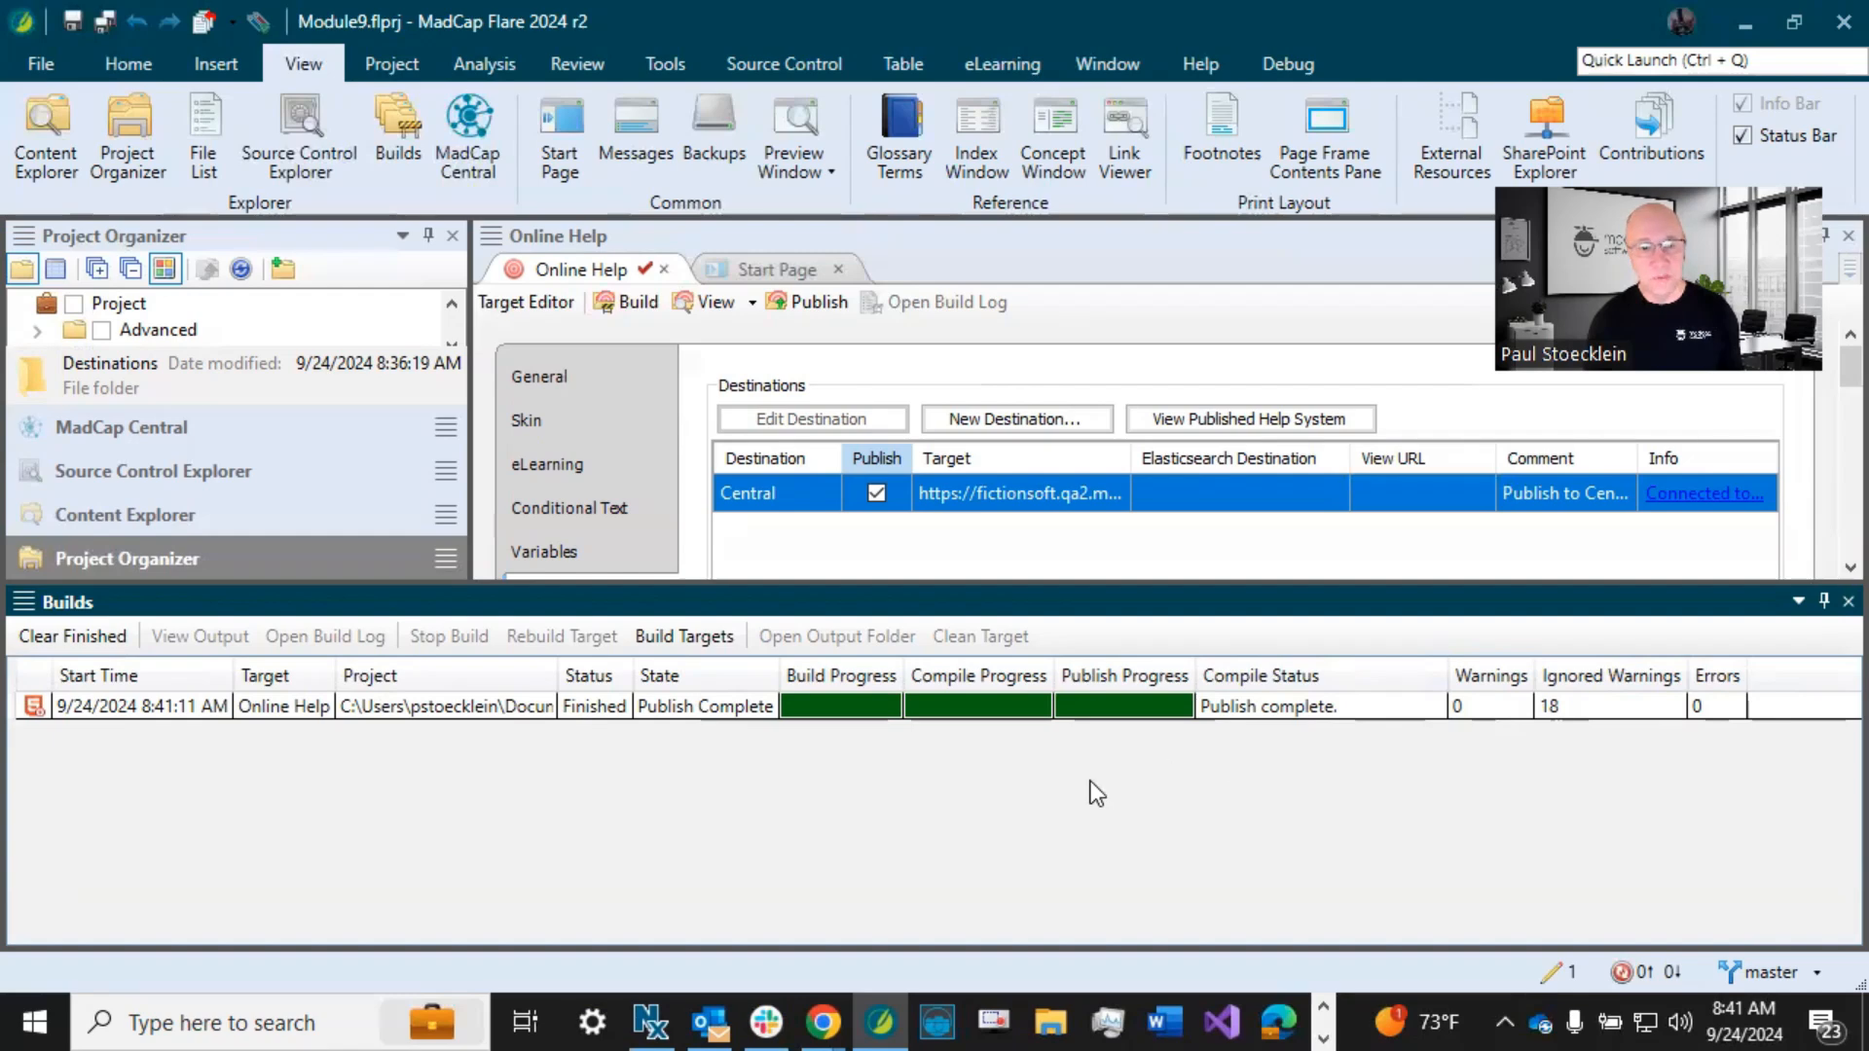
key(alt+Tab)
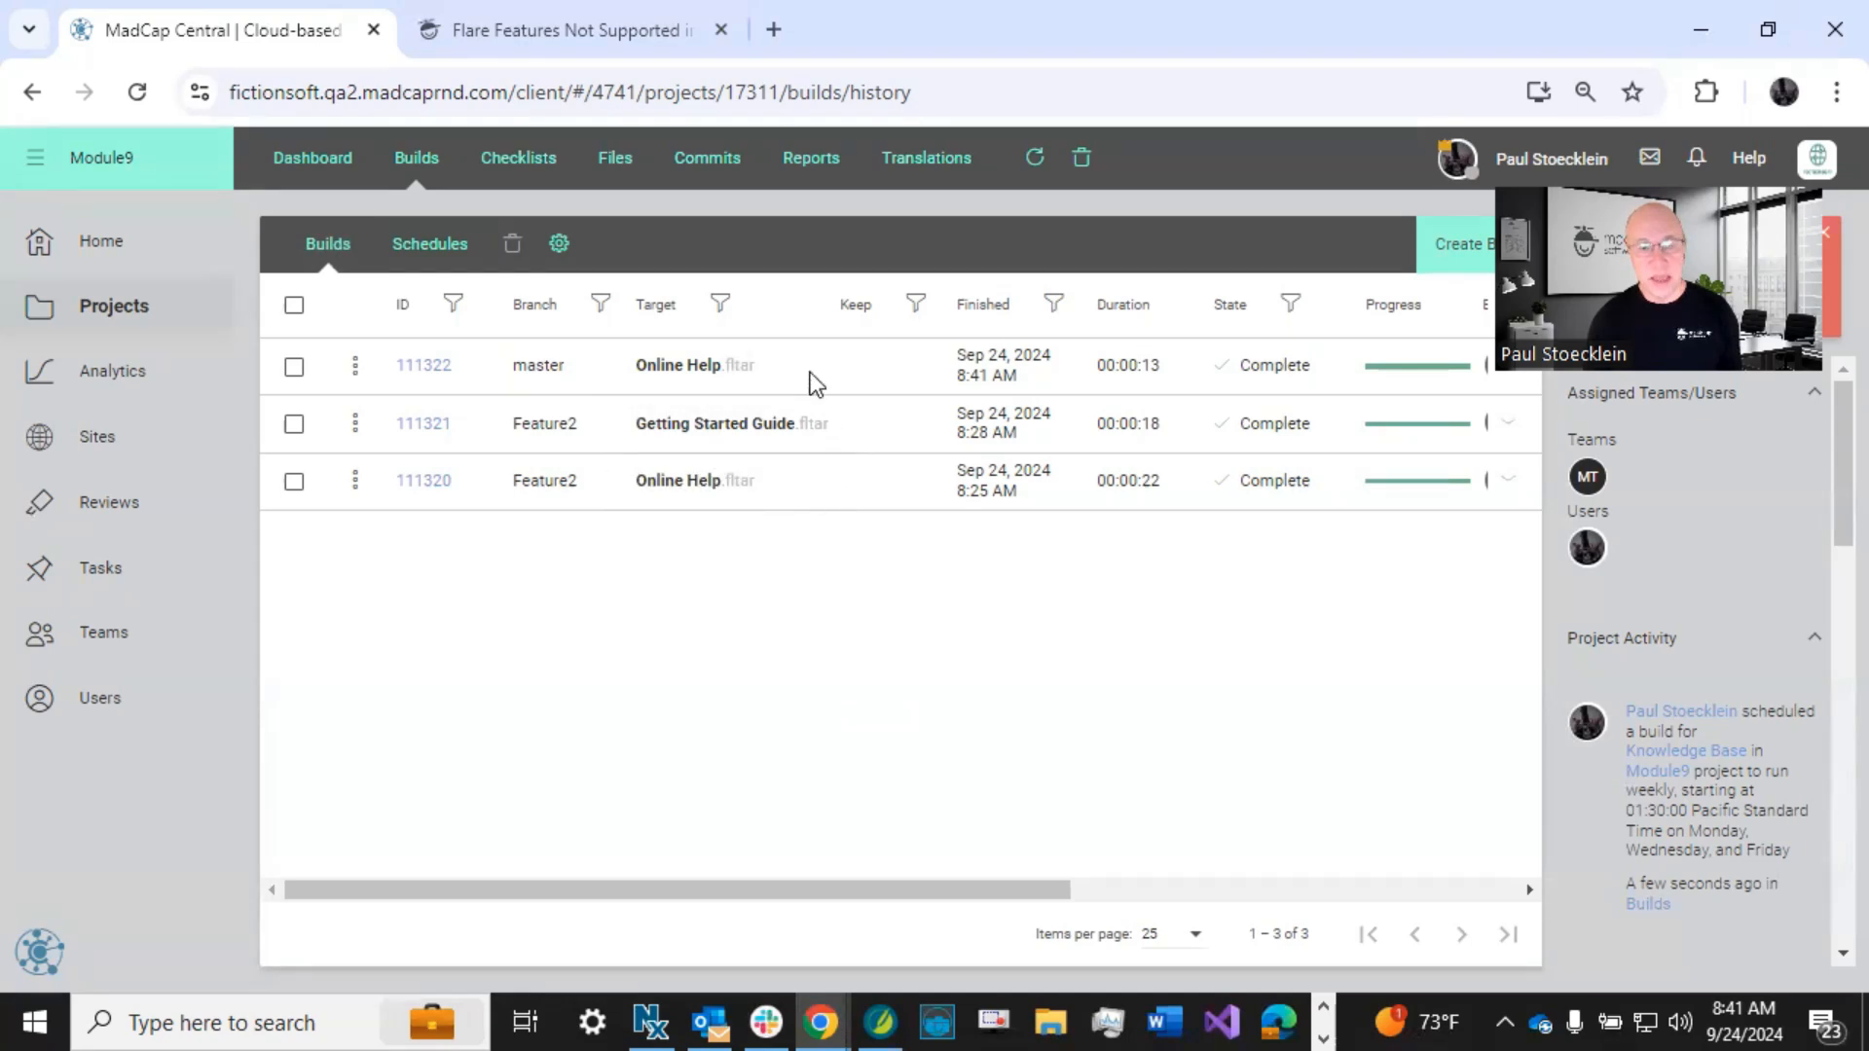
drag(792, 889, 1179, 880)
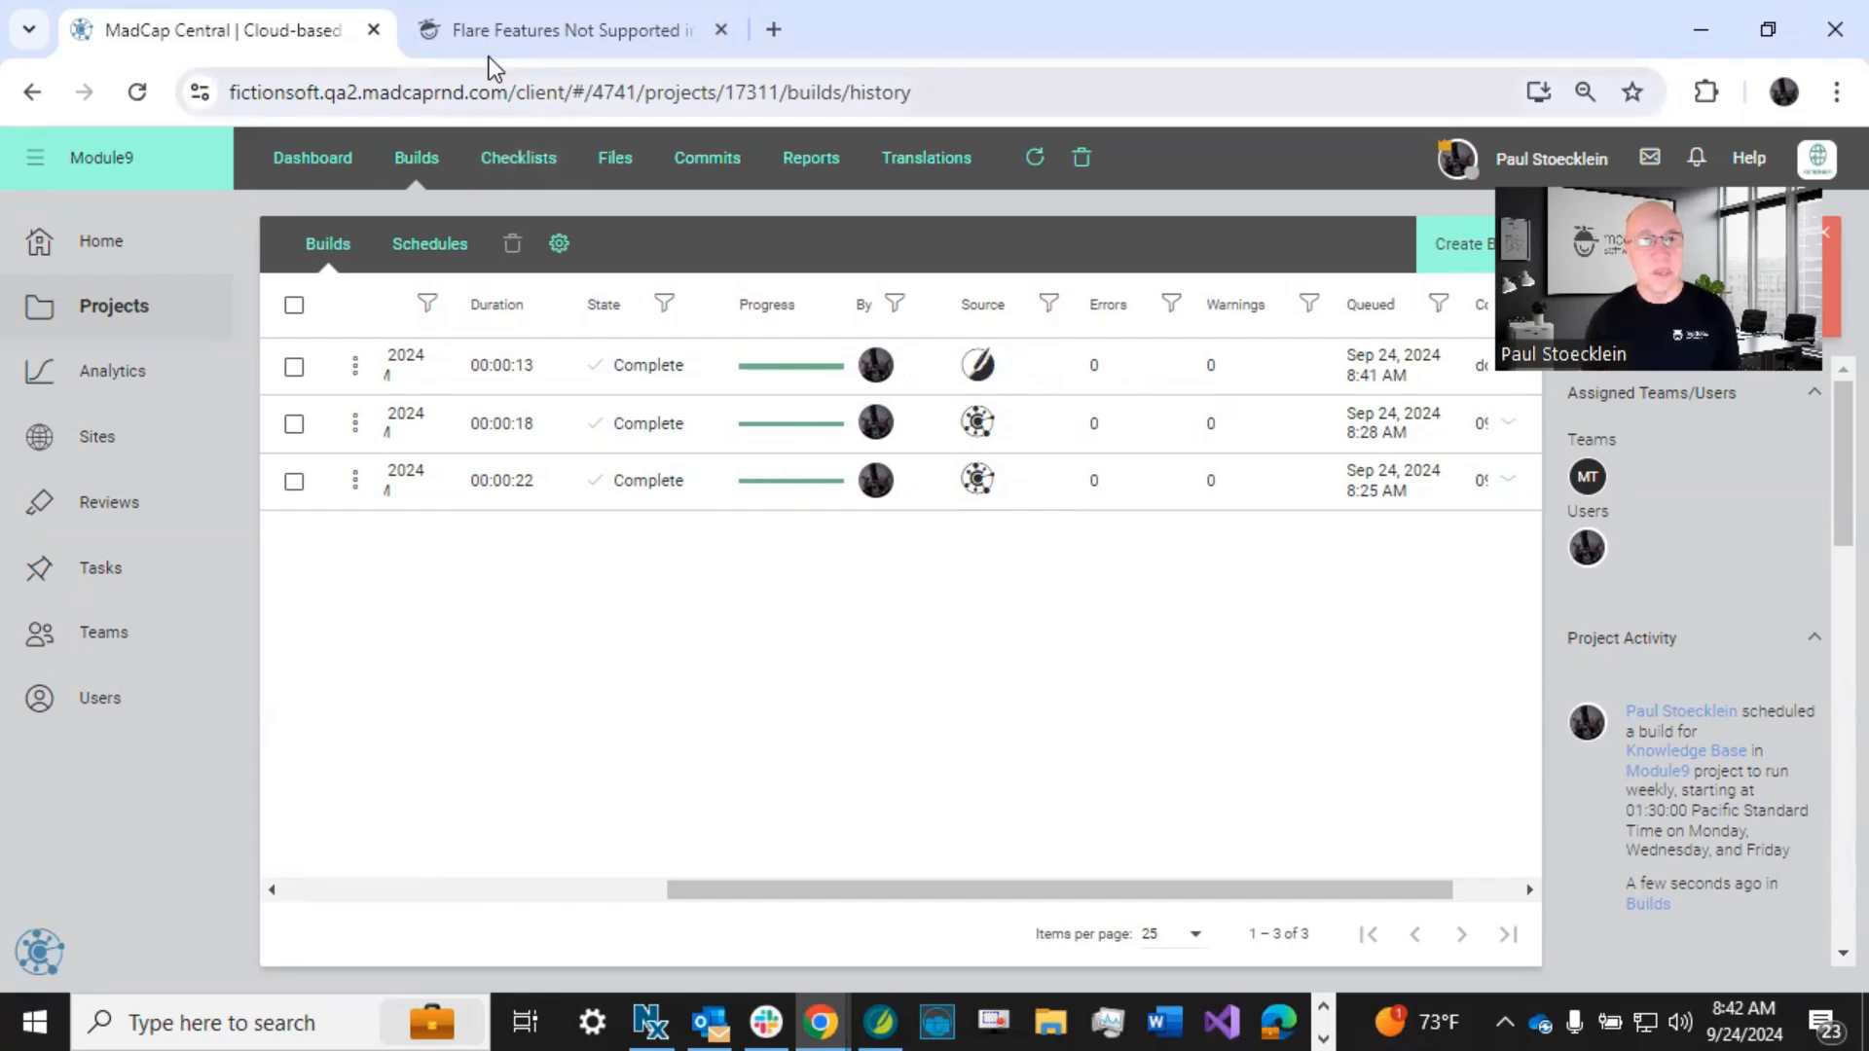
- Open the Flare Features Not Supported in MadCap Central help topic and review its list of features
click(511, 33)
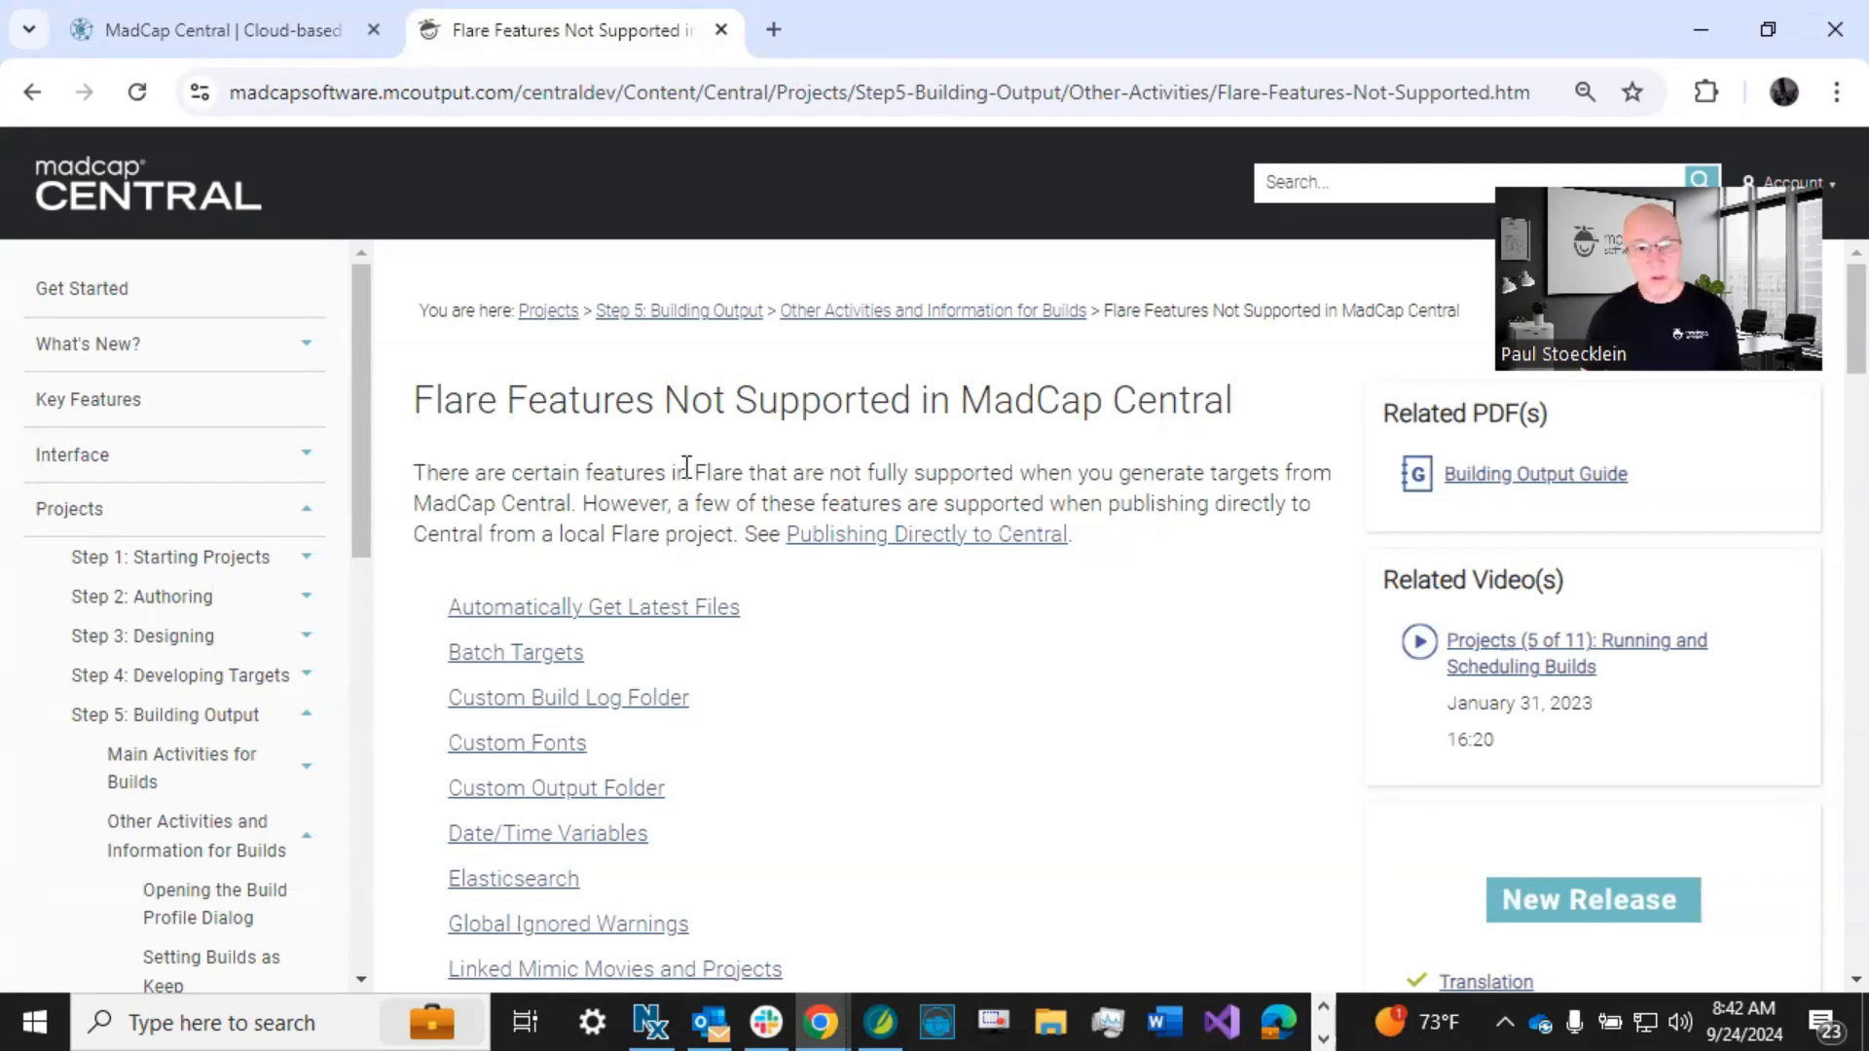
scroll(784, 692, down, 4)
scroll(785, 692, up, 1)
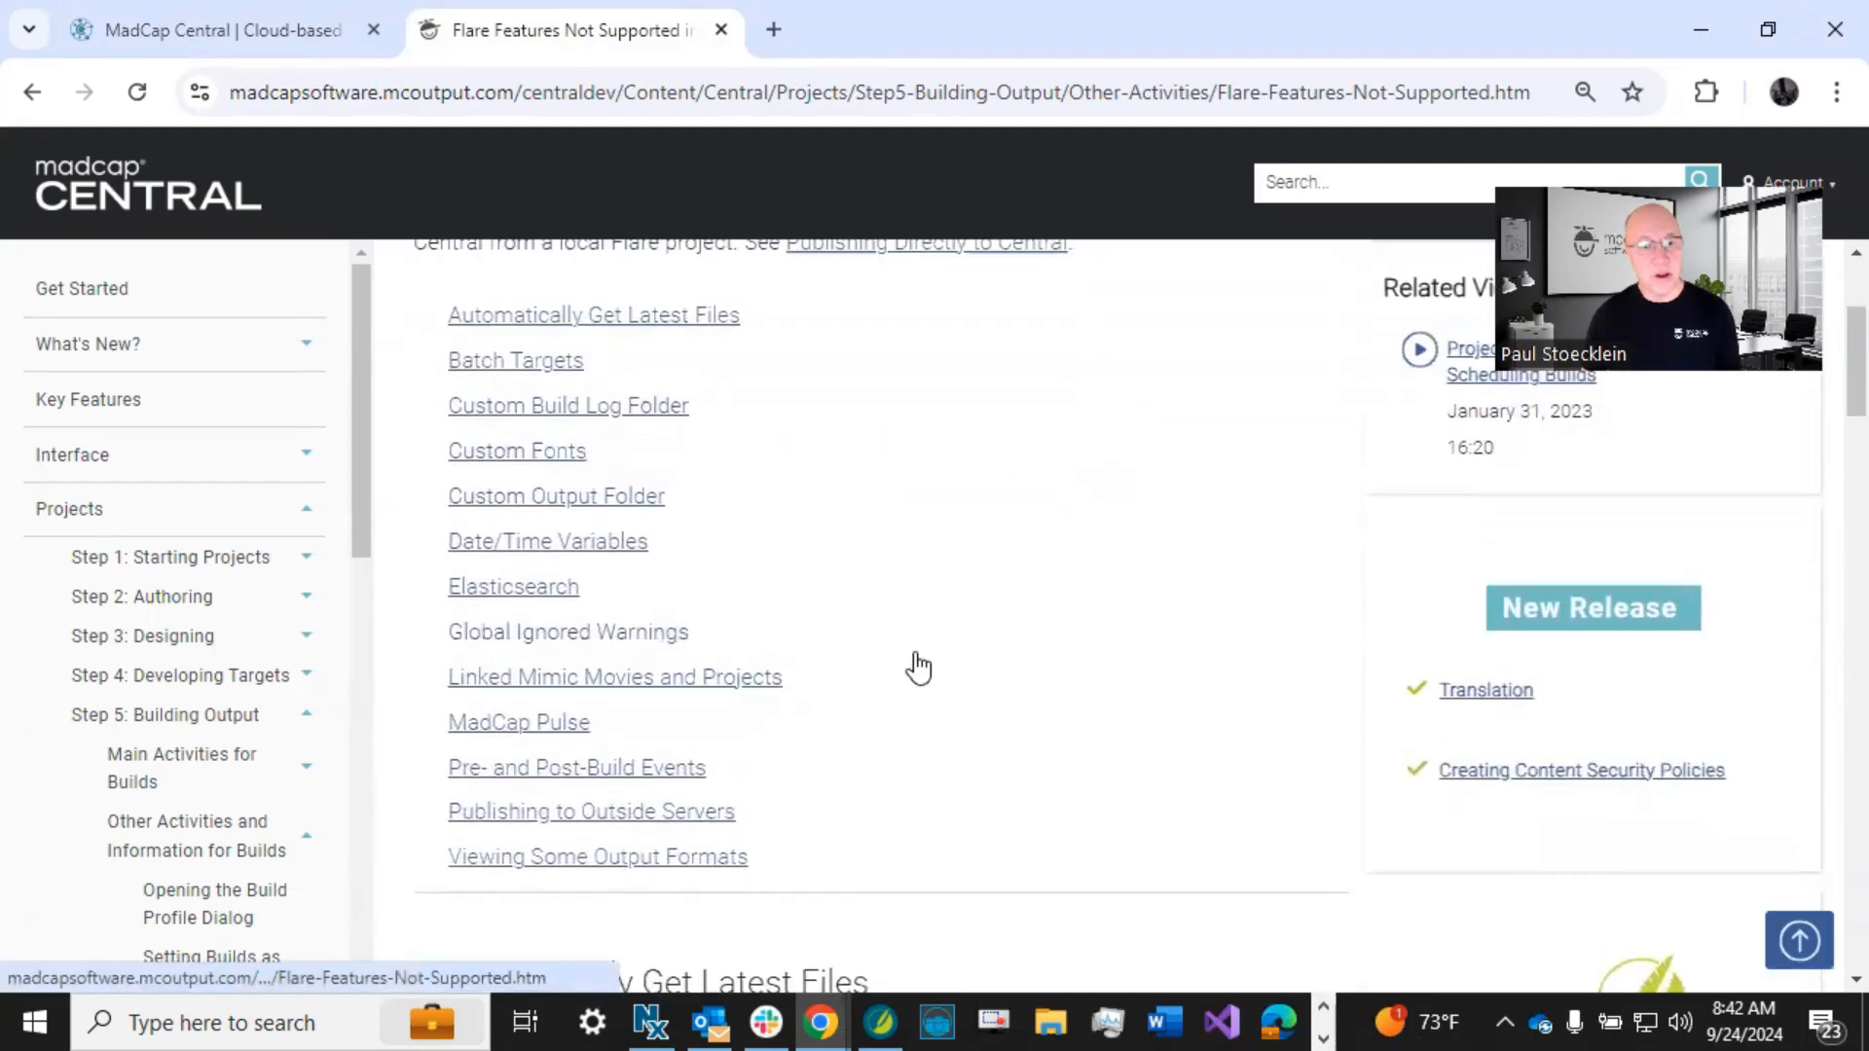
scroll(919, 668, up, 2)
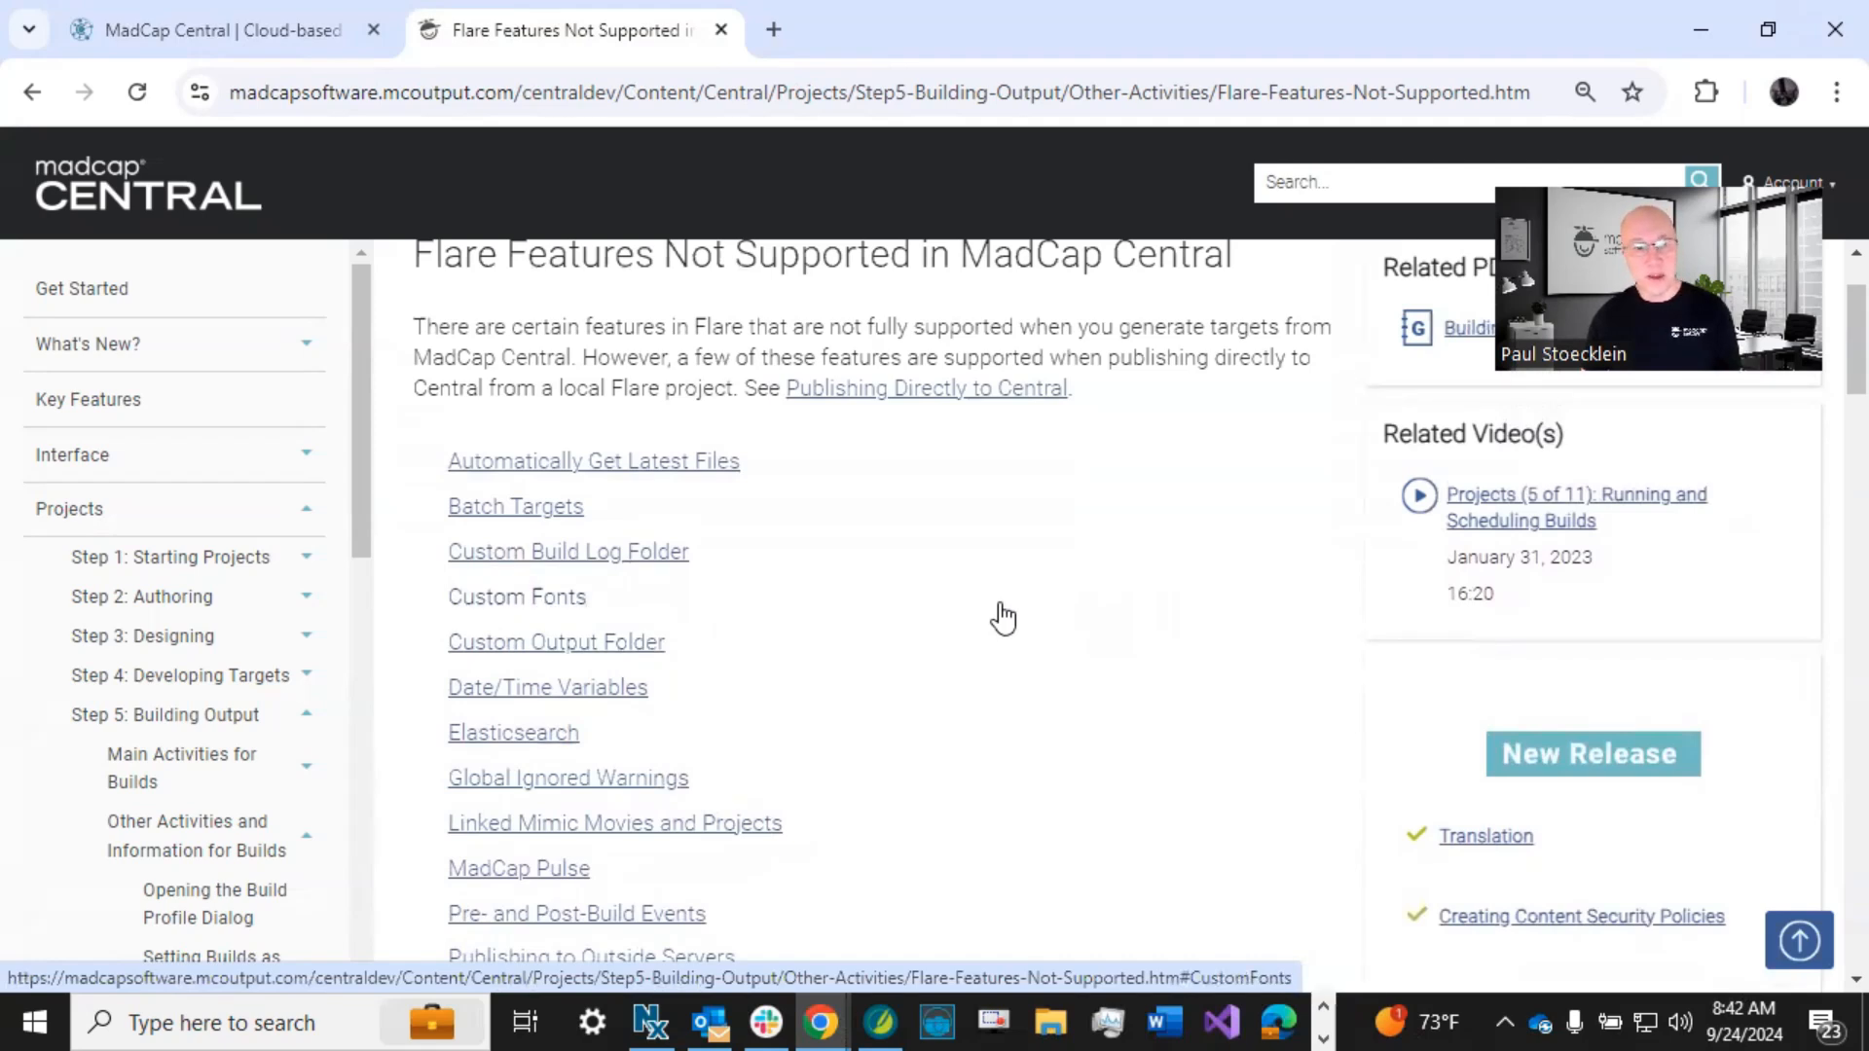
scroll(1003, 618, down, 2)
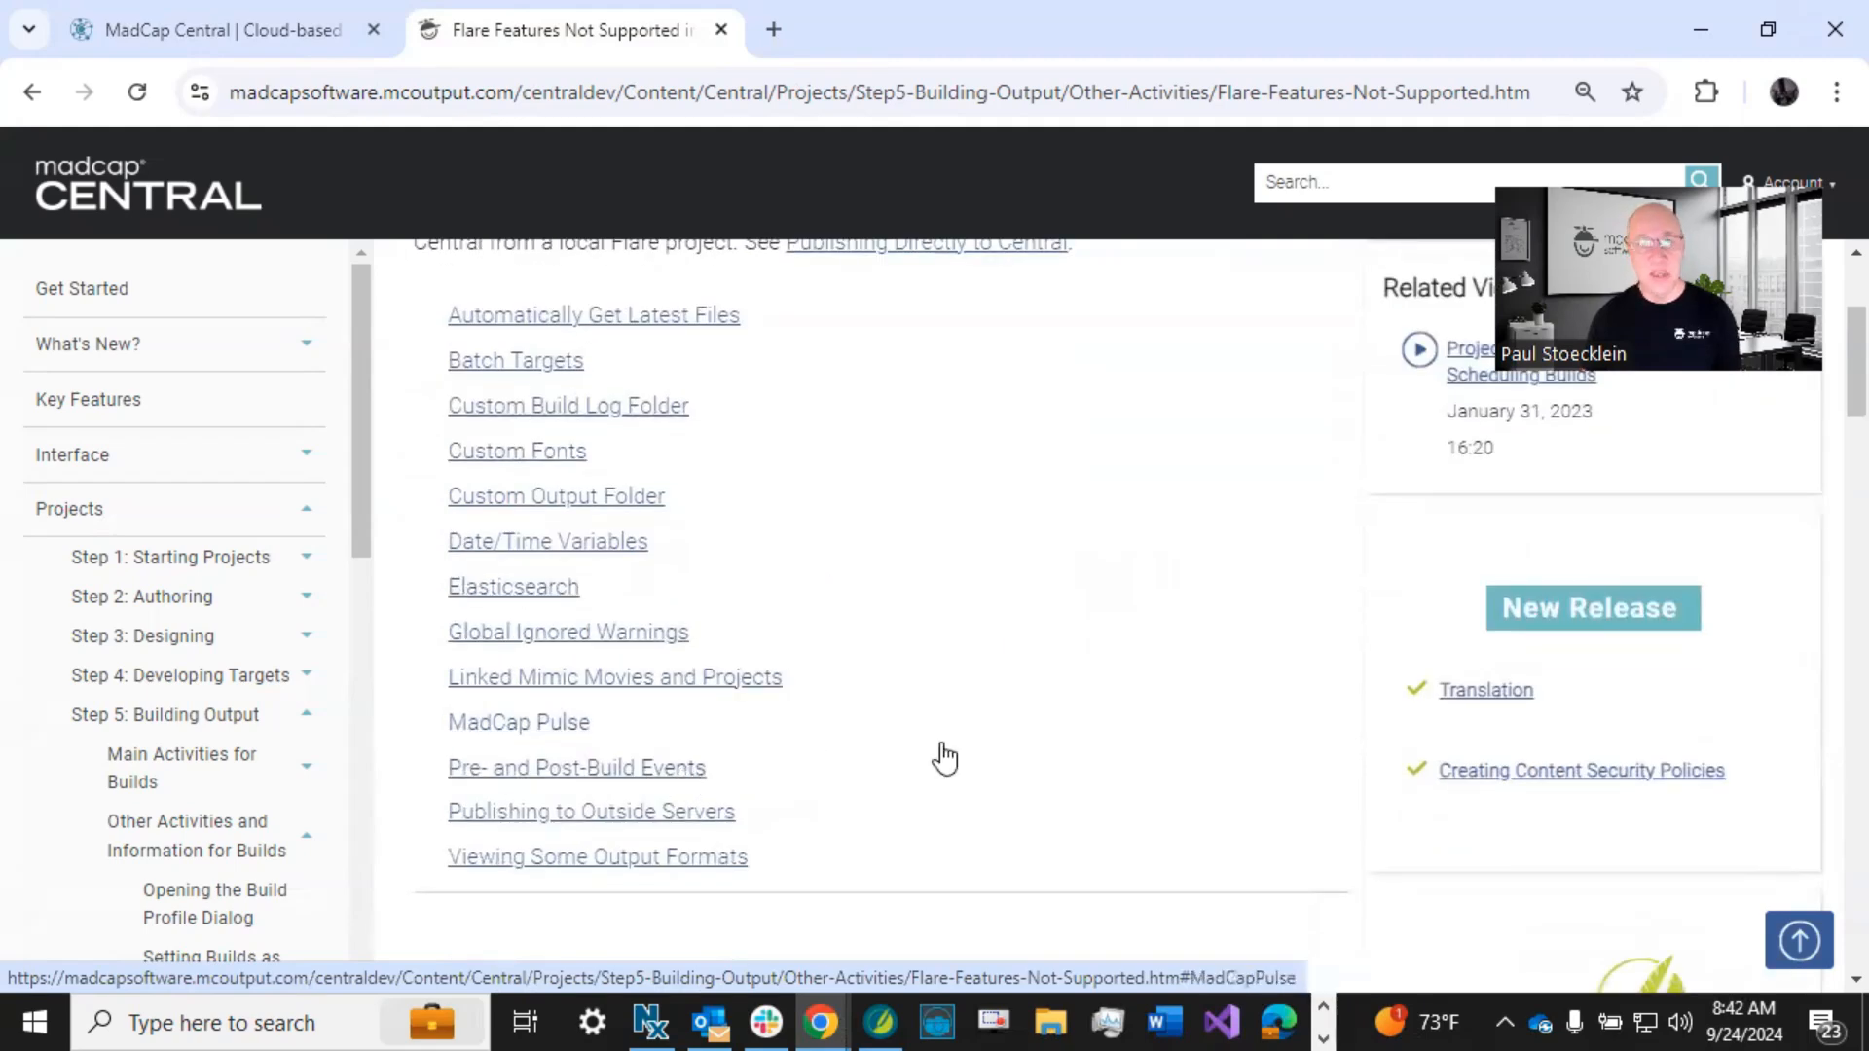
scroll(945, 758, up, 3)
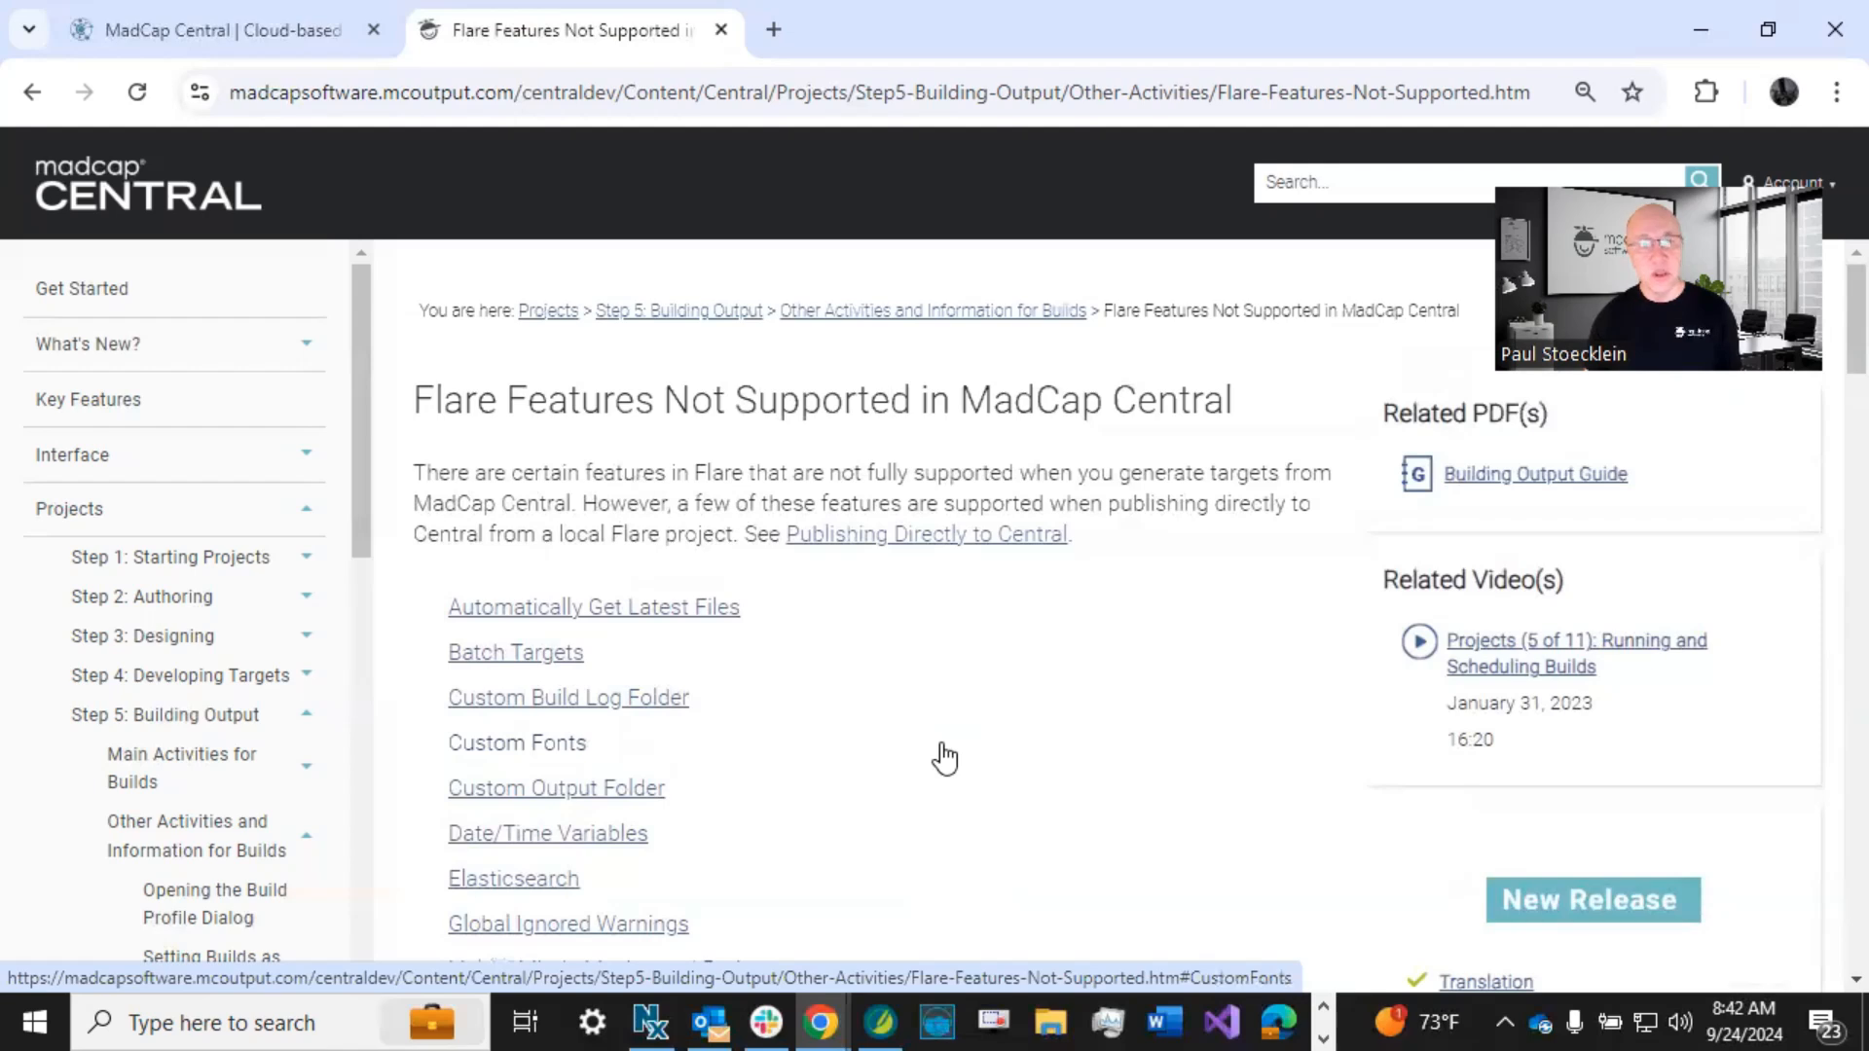